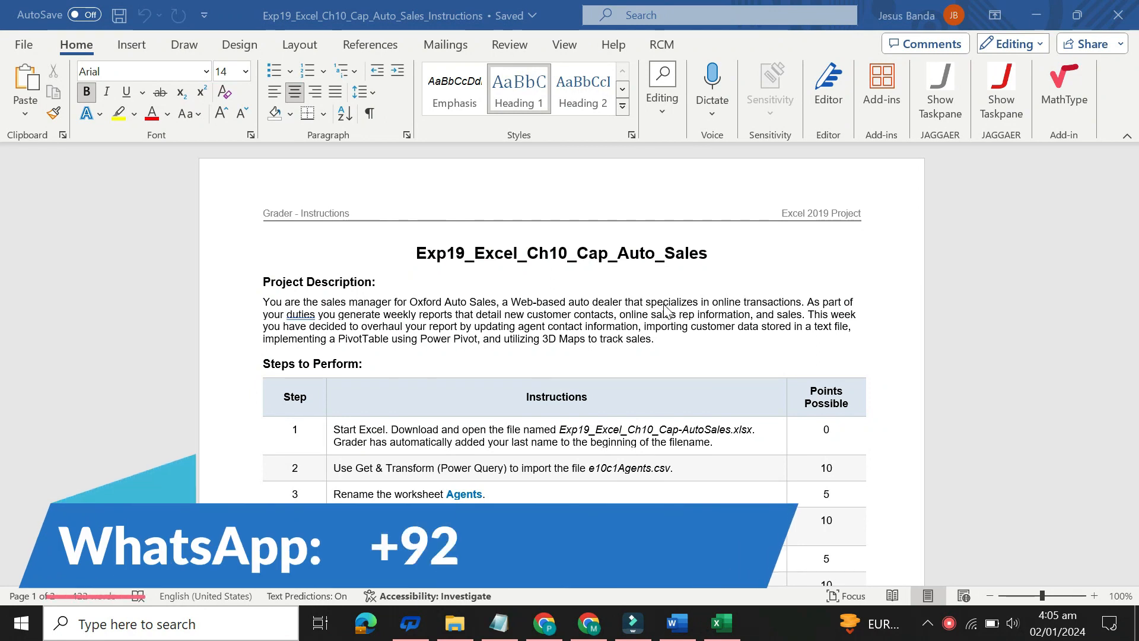
# Step: Highlight the title Exp19_Excel_Ch10_Cap_Auto_Sales in yellow, and check the assignment workbook in Excel before returning to the Word instructions
pyautogui.click(421, 260)
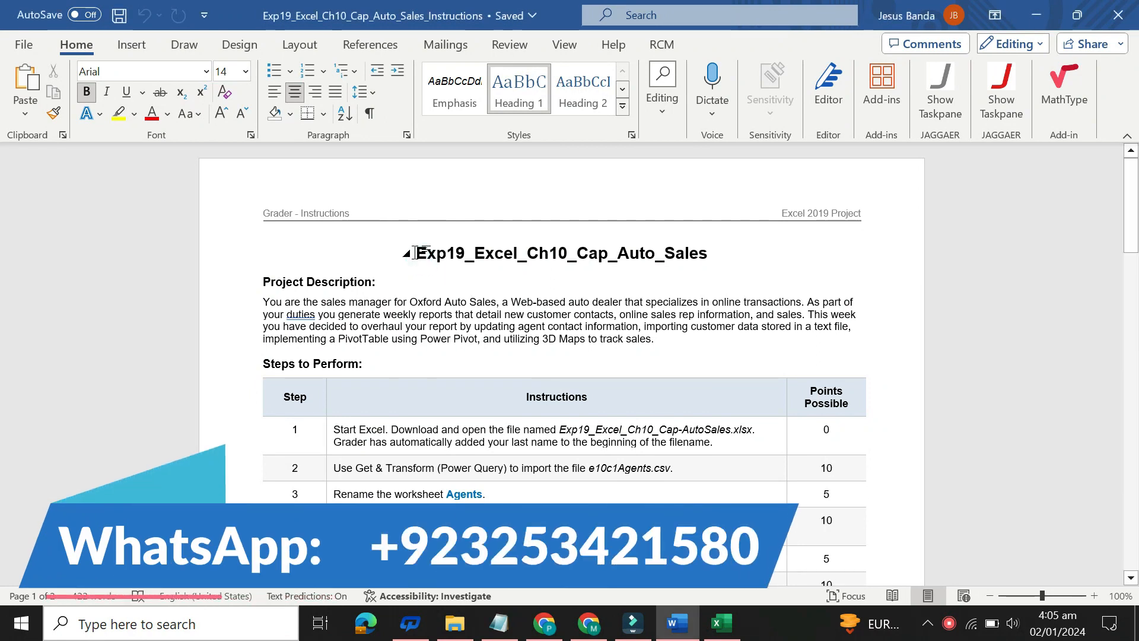
pyautogui.moveTo(416, 252); pyautogui.dragTo(485, 254)
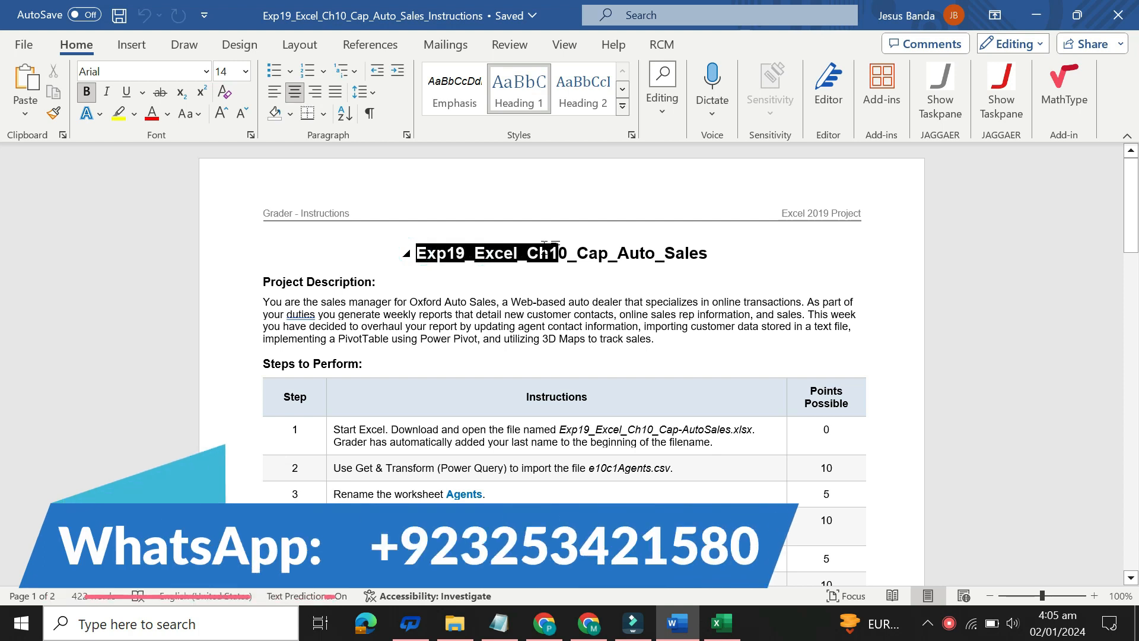
pyautogui.moveTo(629, 244); pyautogui.dragTo(714, 253)
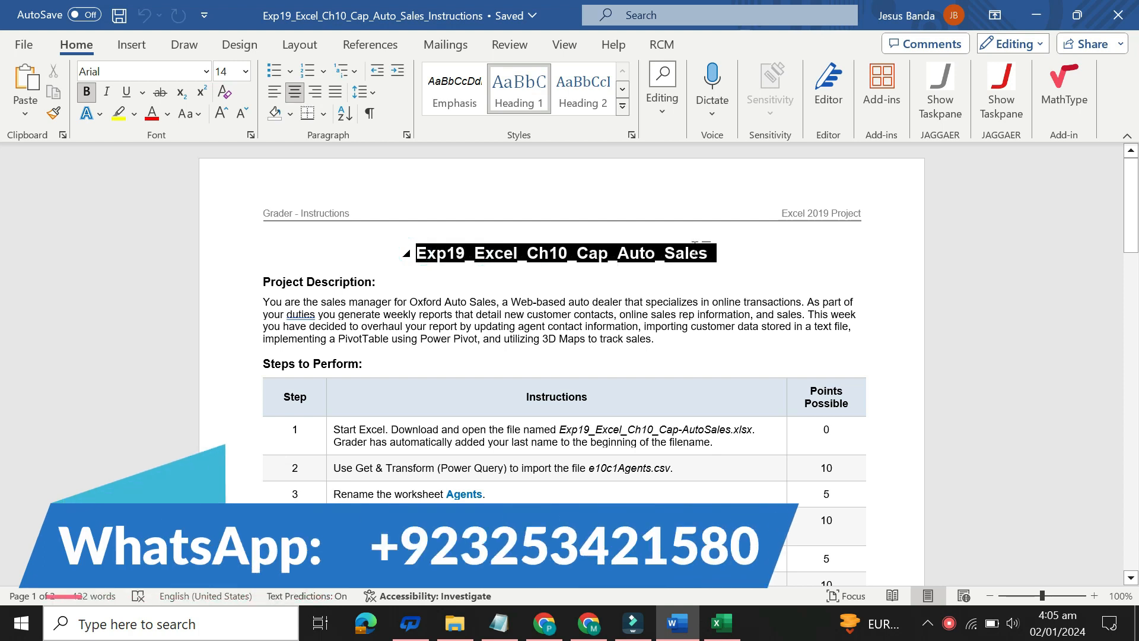
pyautogui.click(670, 218)
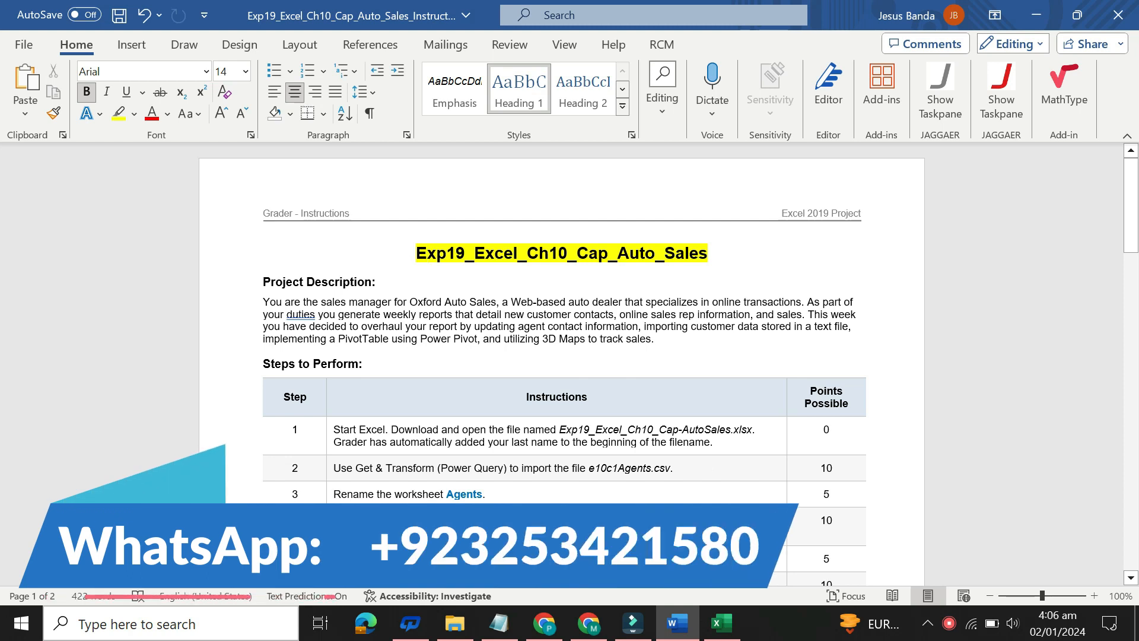
pyautogui.click(721, 623)
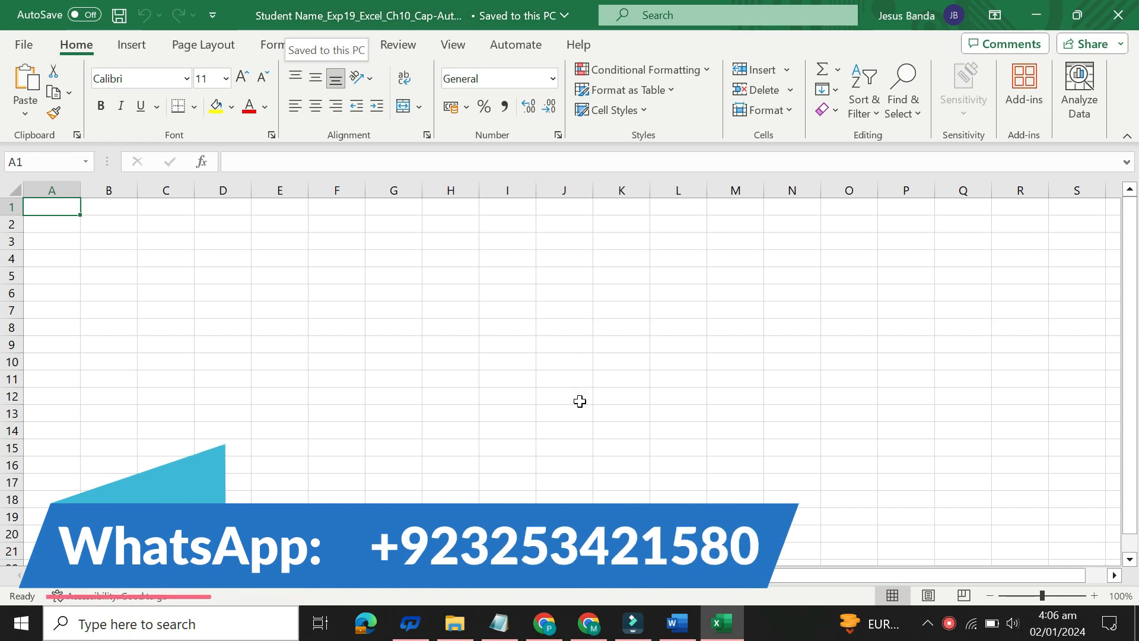
pyautogui.click(682, 627)
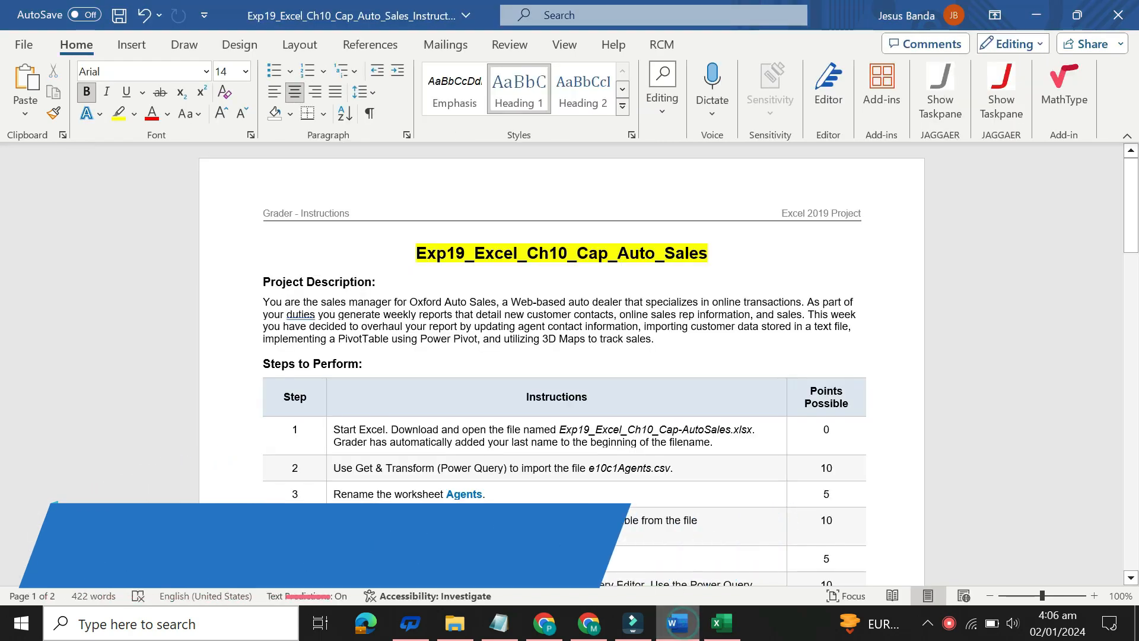
# Step: Highlight the Project Description heading and its paragraph in yellow
pyautogui.moveTo(263, 282); pyautogui.dragTo(673, 339)
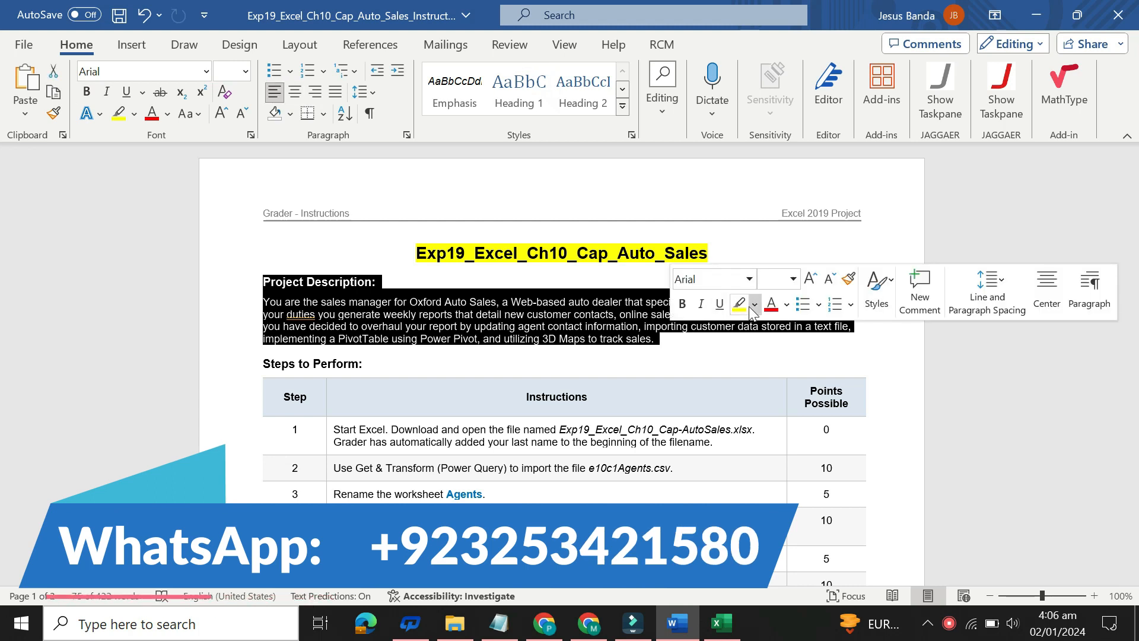
pyautogui.click(738, 304)
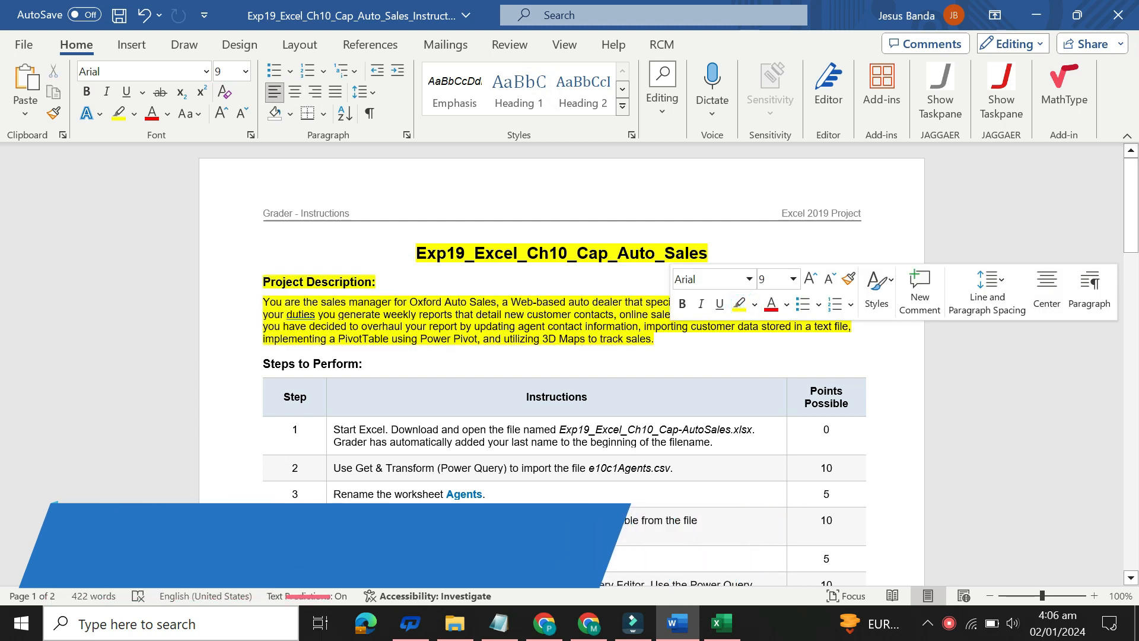
pyautogui.click(269, 281)
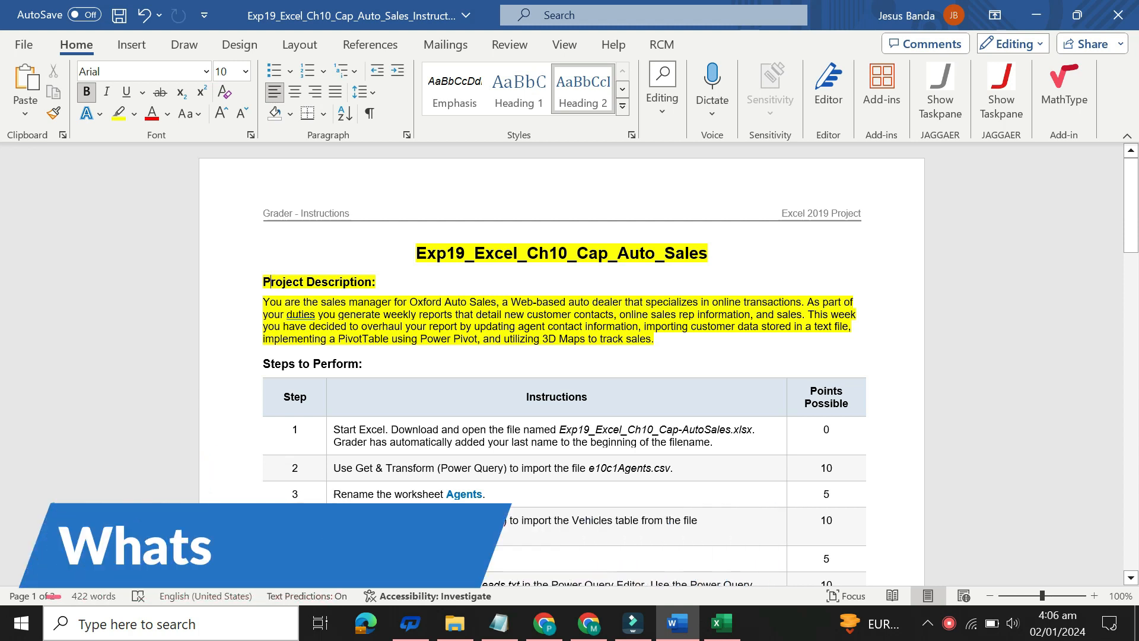
# Step: Remove the highlight color from the title, the Project Description heading and its paragraph
pyautogui.moveTo(655, 339); pyautogui.dragTo(415, 253)
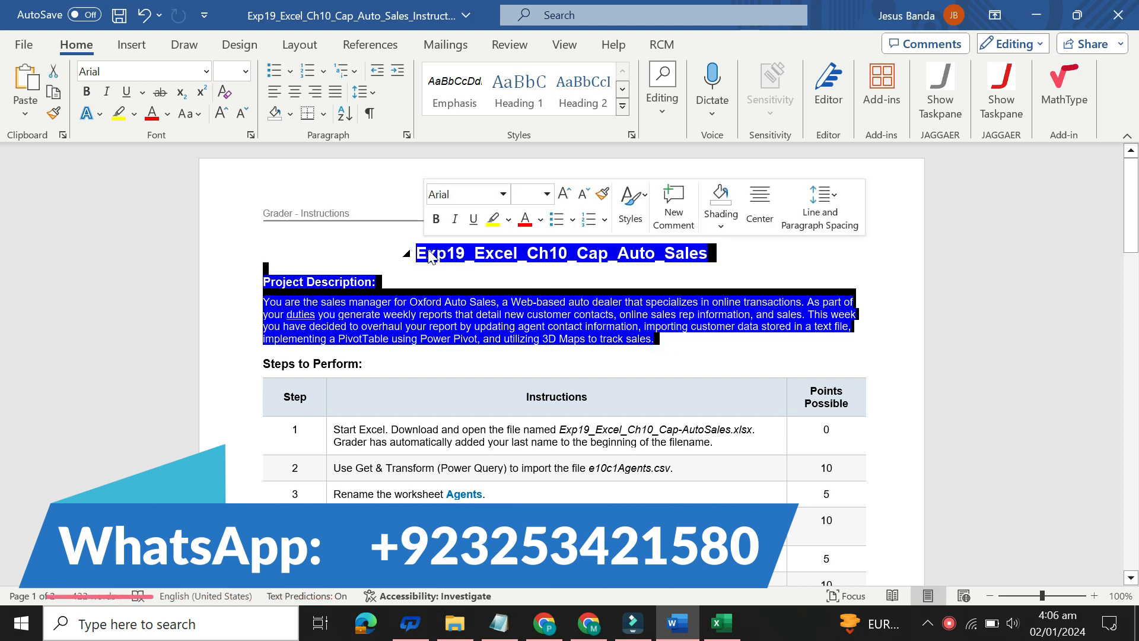
pyautogui.click(493, 219)
pyautogui.moveTo(416, 254); pyautogui.dragTo(680, 347)
pyautogui.click(750, 310)
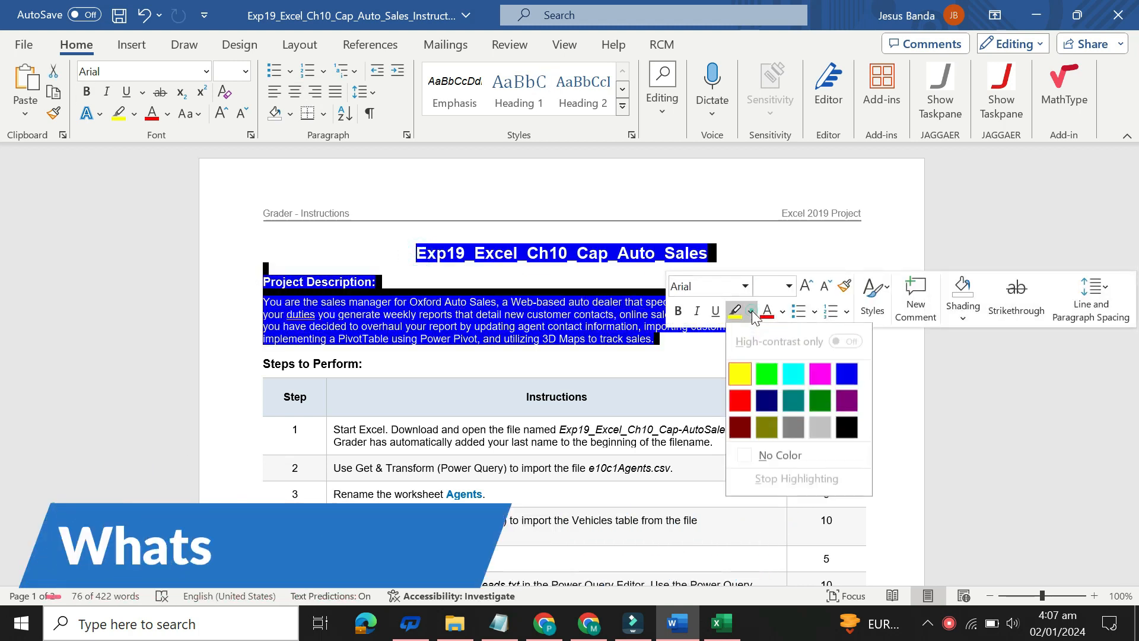
pyautogui.click(791, 457)
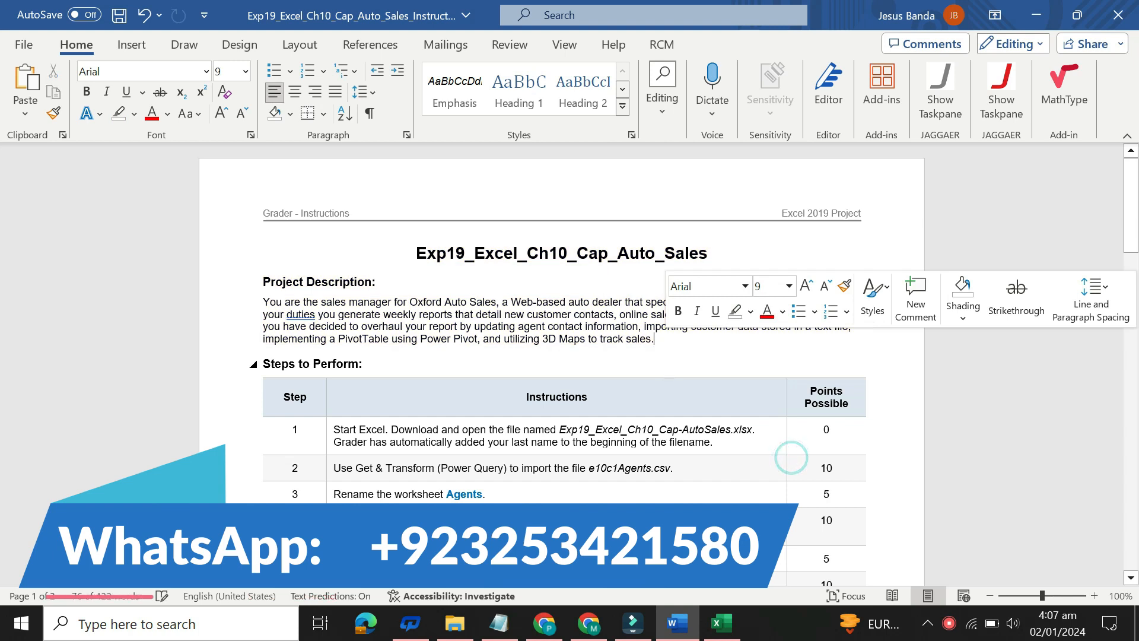
pyautogui.click(665, 363)
# Step: Set the step 1 instruction to 14 pt with yellow highlighting, and check the workbook in Excel before returning to Word
pyautogui.moveTo(1138, 193); pyautogui.dragTo(1138, 250)
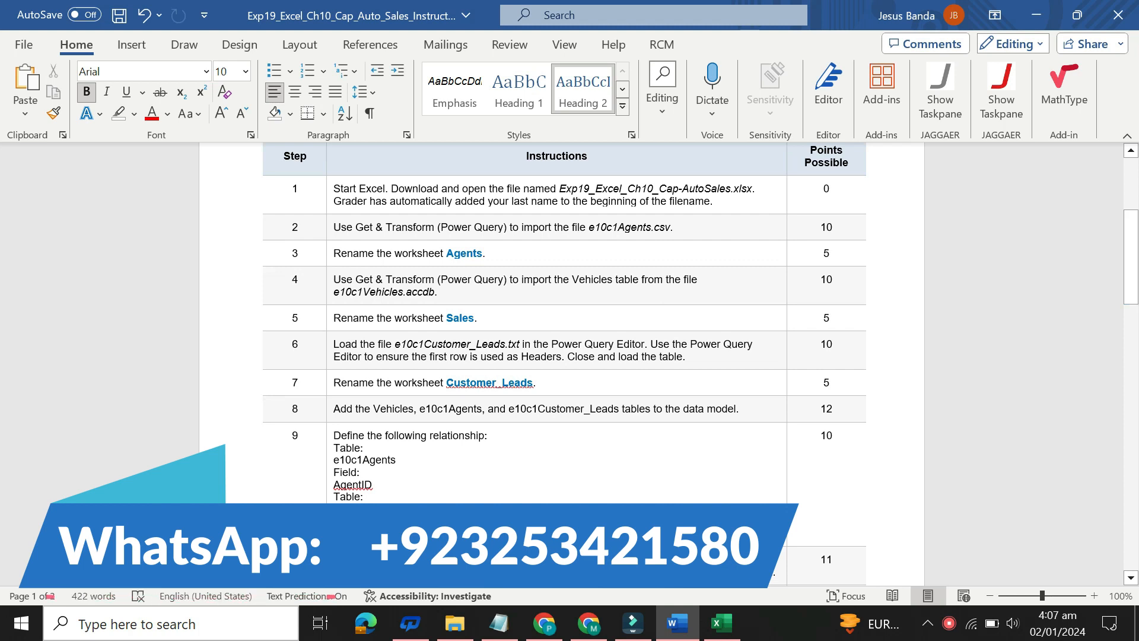
pyautogui.click(327, 208)
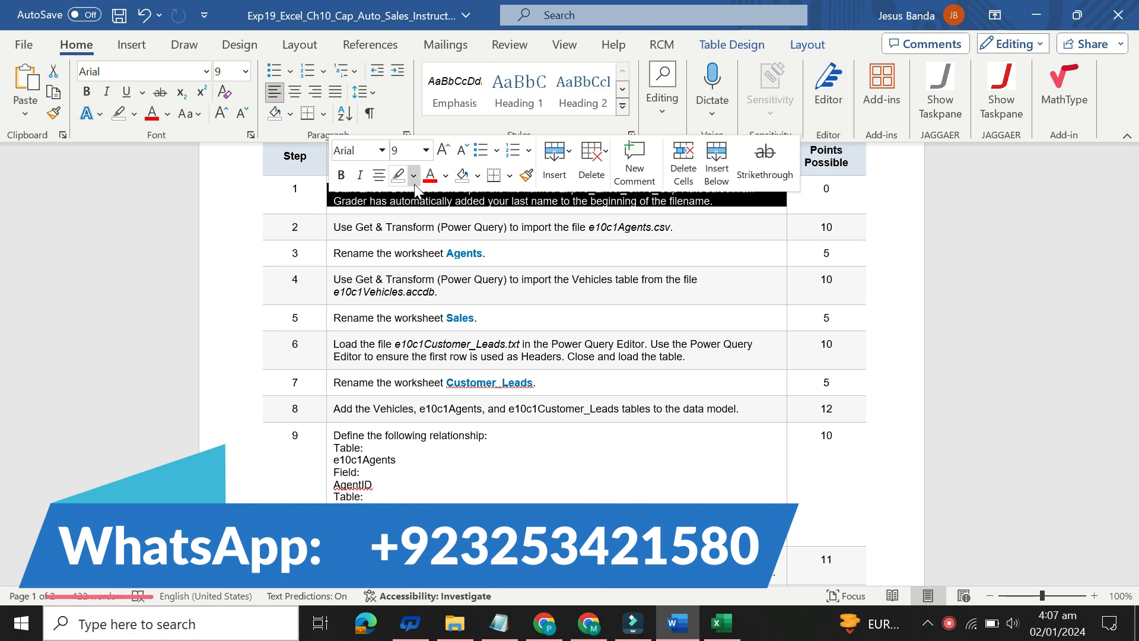
pyautogui.click(427, 155)
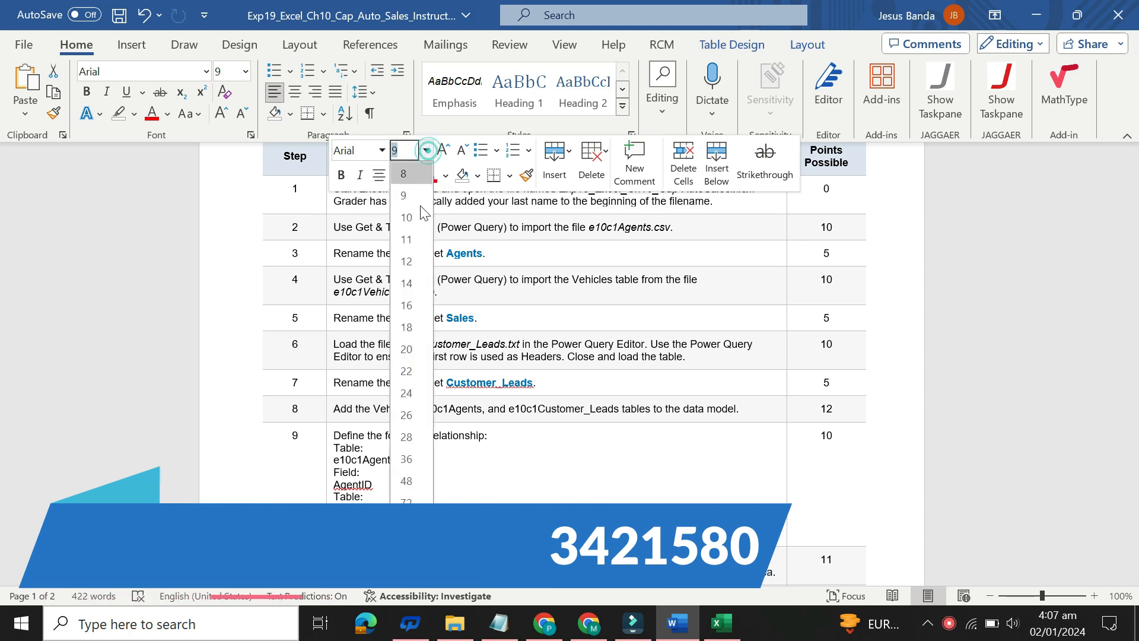
pyautogui.click(413, 217)
pyautogui.click(413, 175)
pyautogui.click(410, 236)
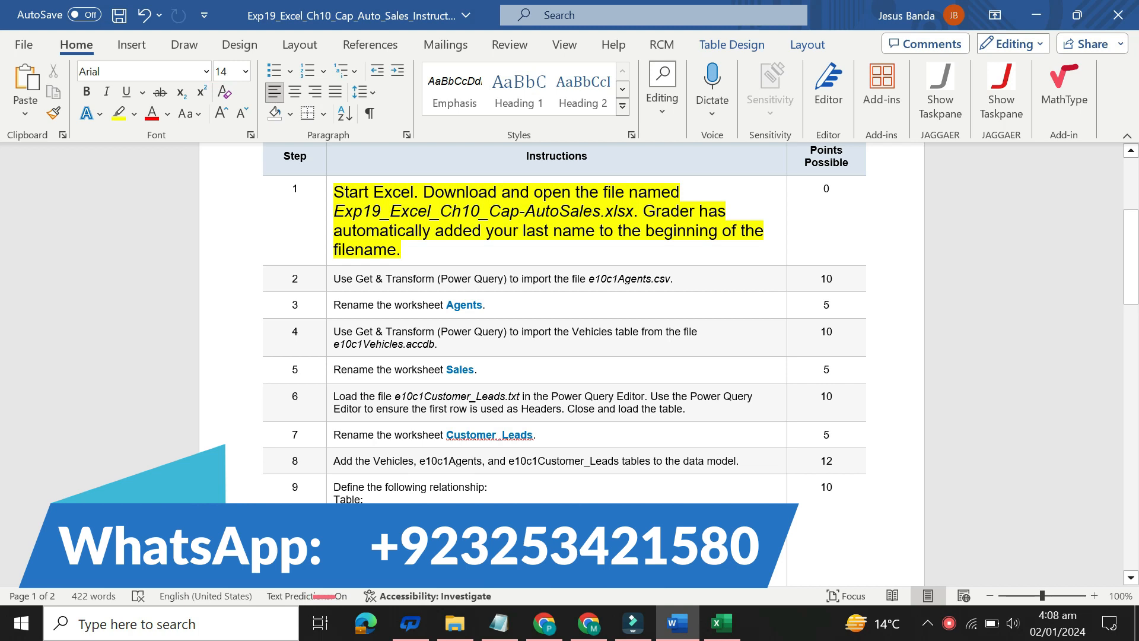
pyautogui.click(731, 631)
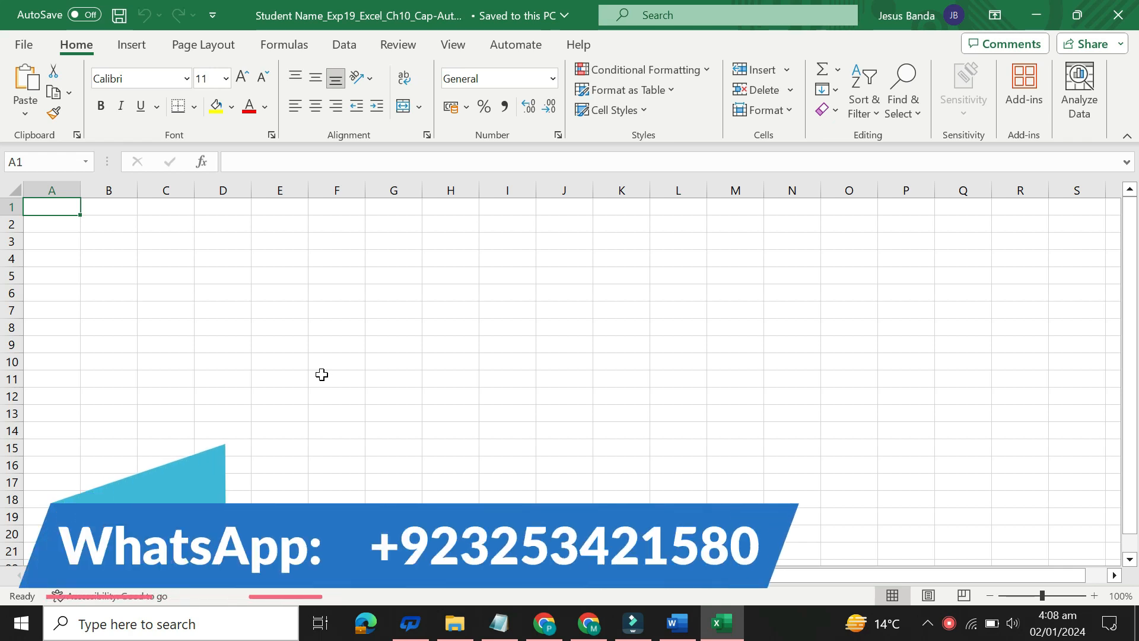
pyautogui.click(677, 623)
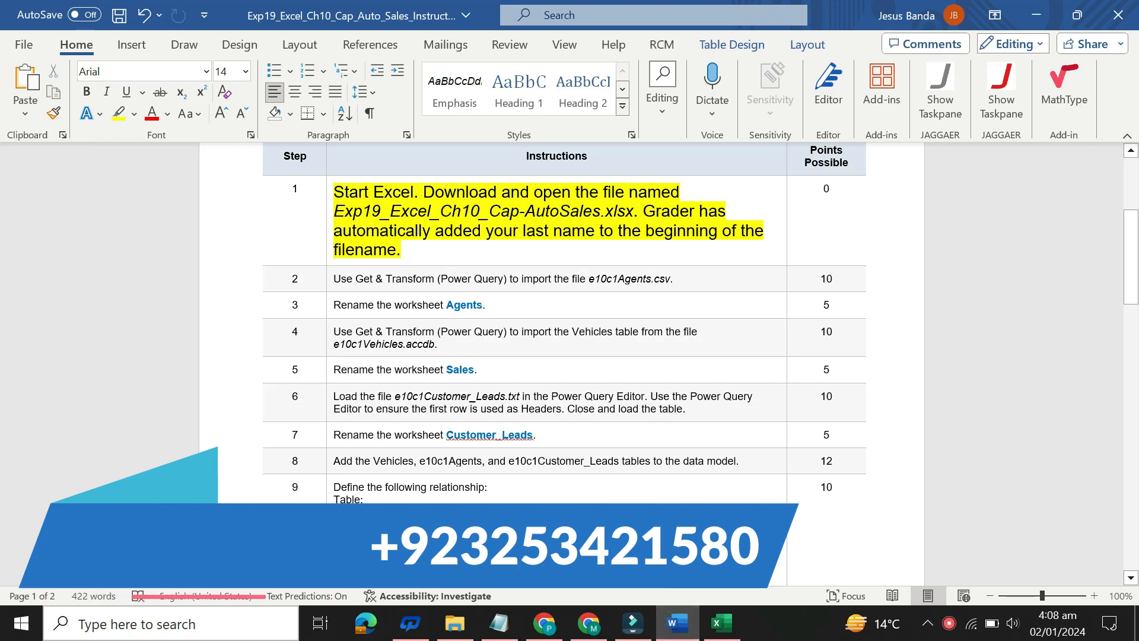
# Step: Set the step 1 instruction text back to 9 pt and remove its highlight color
pyautogui.click(330, 231)
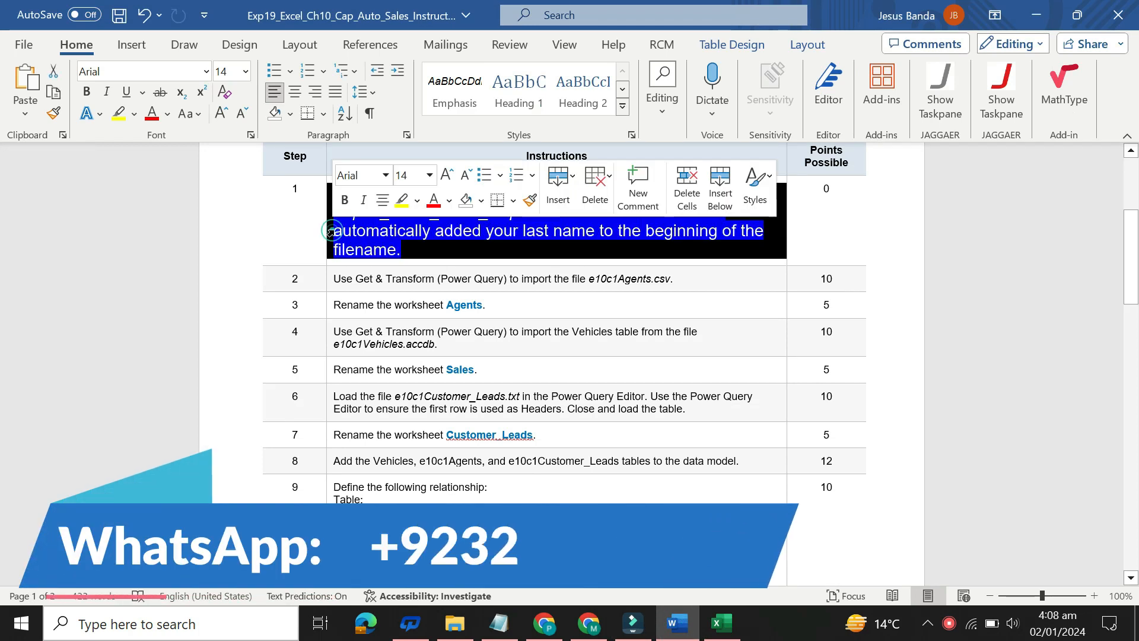
pyautogui.click(430, 175)
pyautogui.click(421, 221)
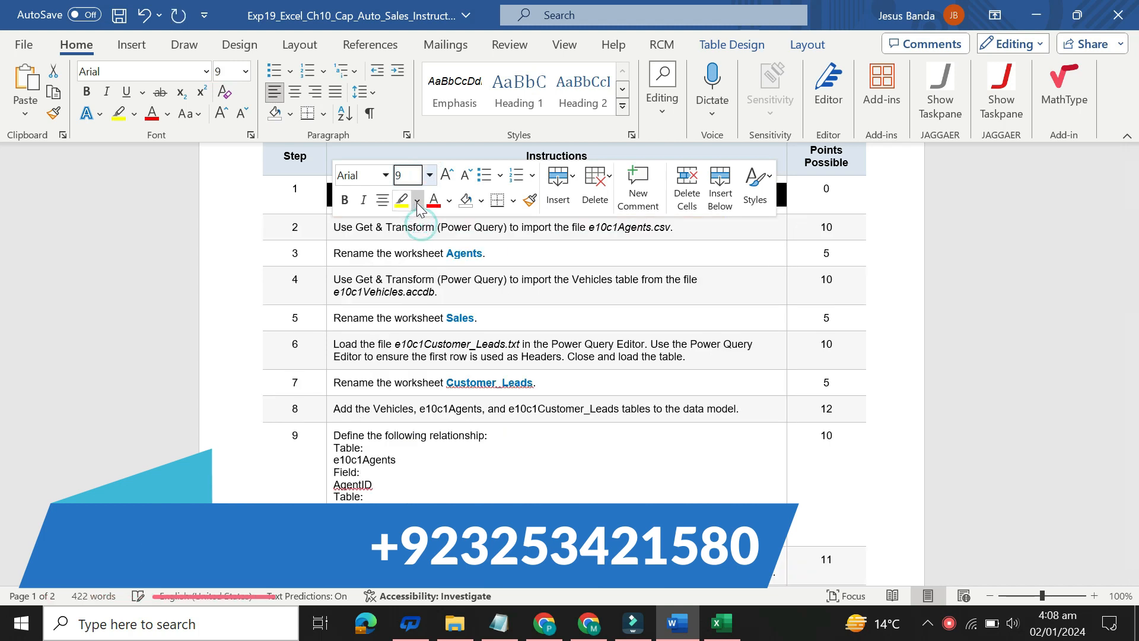
pyautogui.click(417, 200)
pyautogui.click(441, 348)
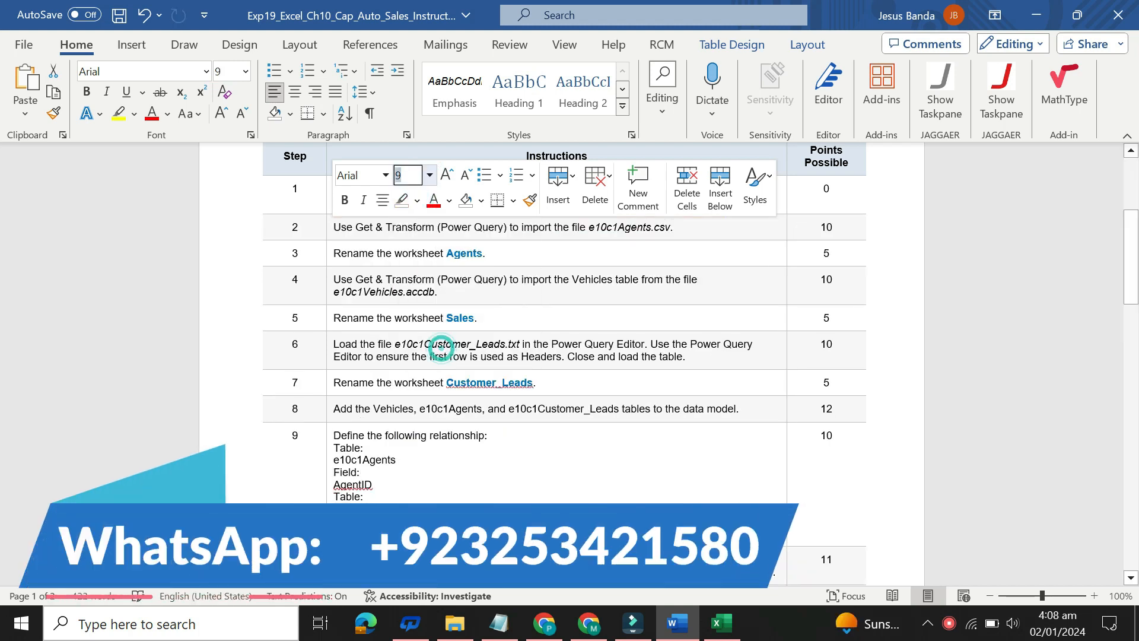
# Step: Set the step 2 instruction about importing e10c1Agents.csv to 16 pt and highlight it in yellow
pyautogui.click(327, 232)
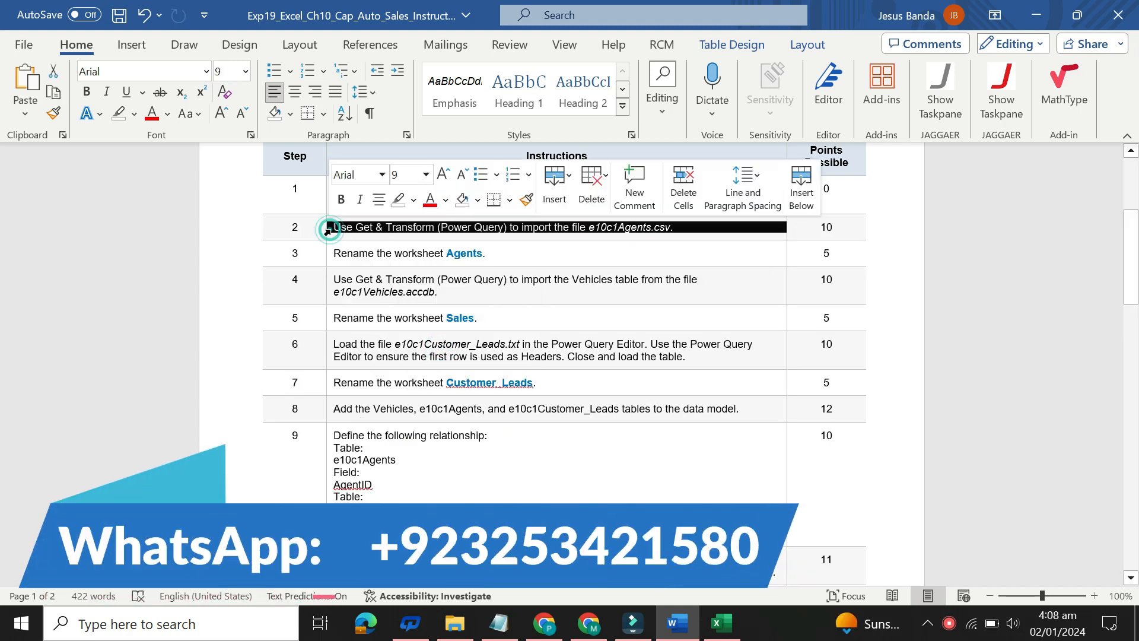
pyautogui.click(426, 174)
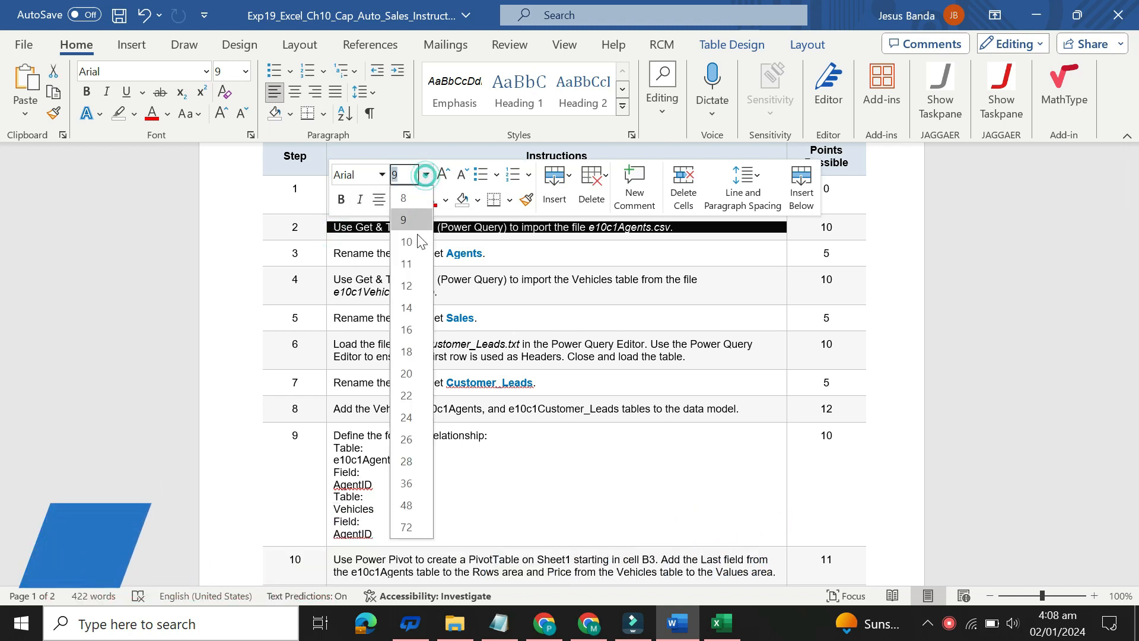
pyautogui.click(409, 330)
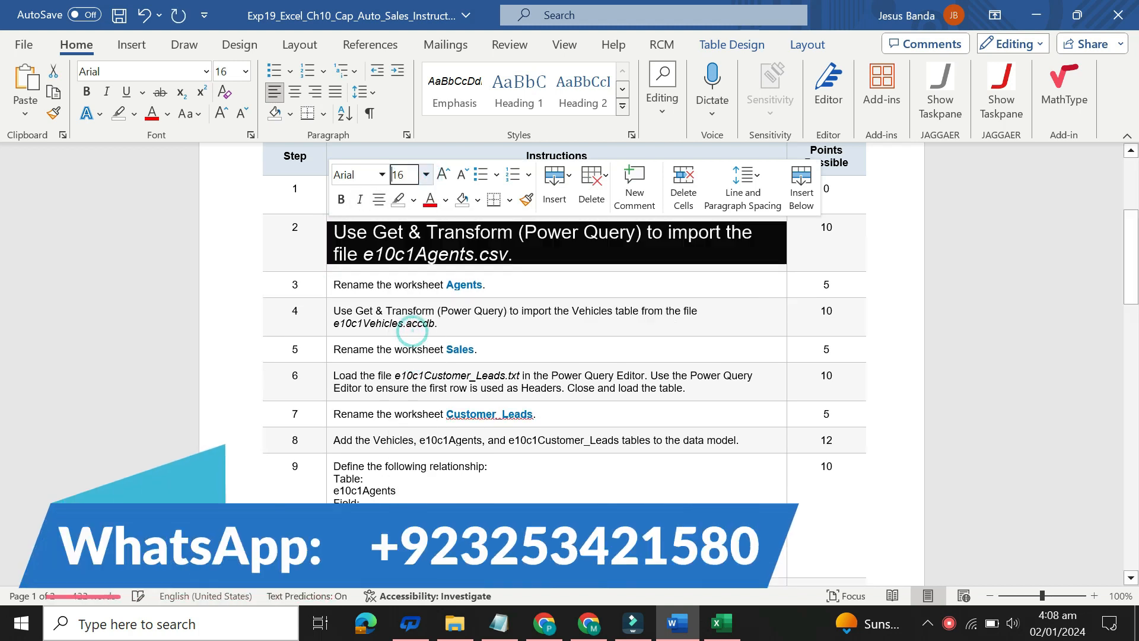
pyautogui.click(414, 200)
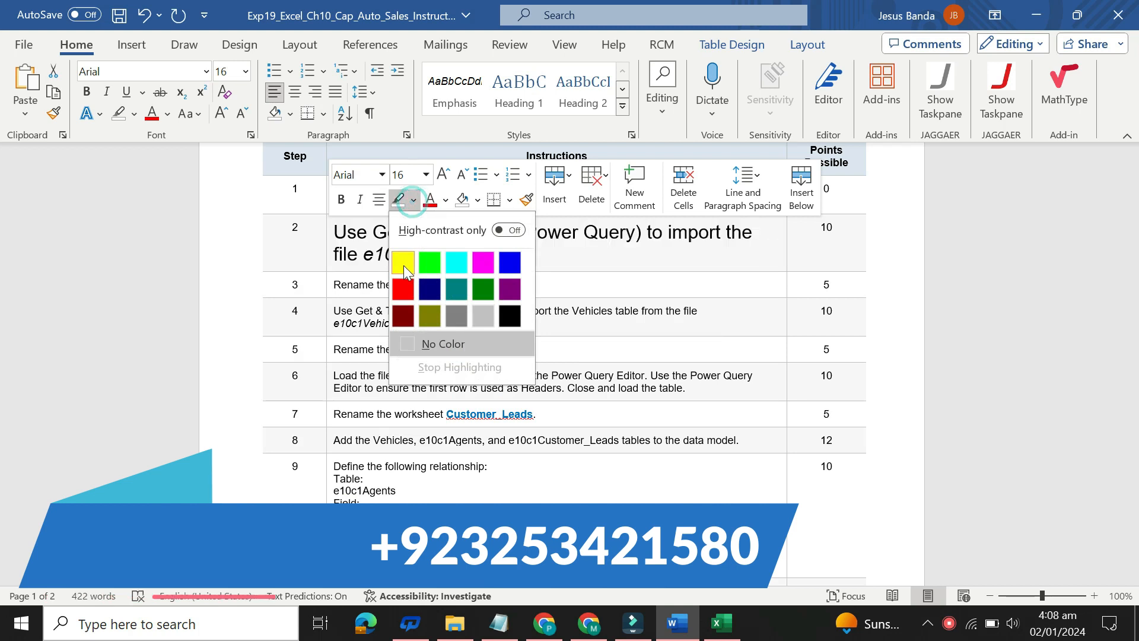
pyautogui.click(403, 266)
pyautogui.click(337, 232)
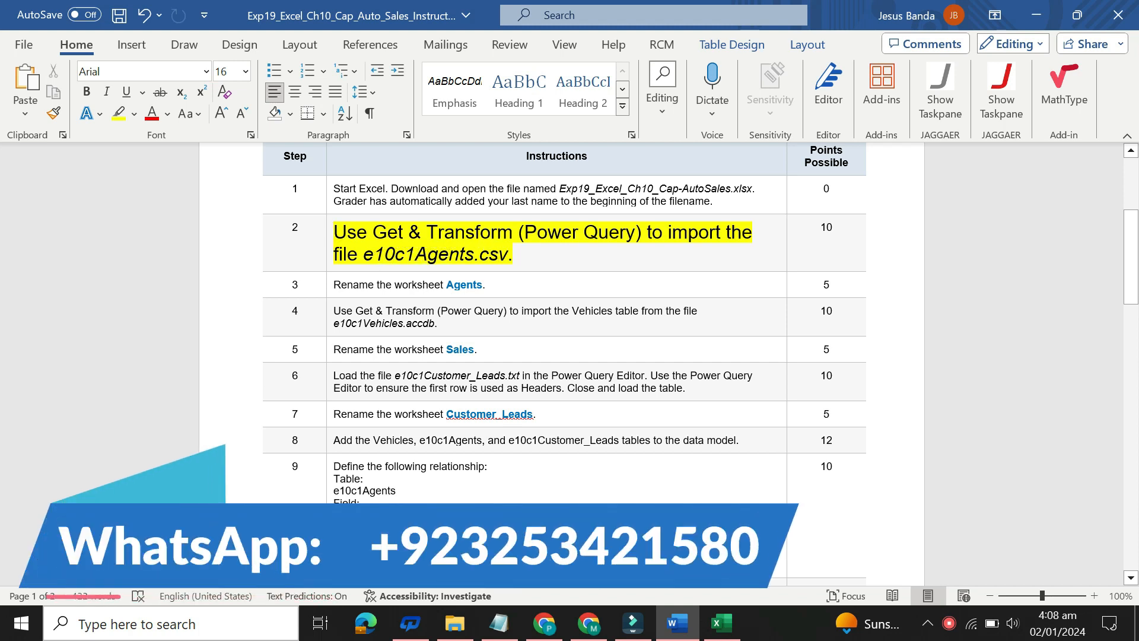
# Step: In Excel, start a Get Data import from Text/CSV and choose e10c1Agents in the Ch 10 Exp19_Excel_Ch10_Cap_Auto_Sales folder of Excel Files 2
pyautogui.click(725, 629)
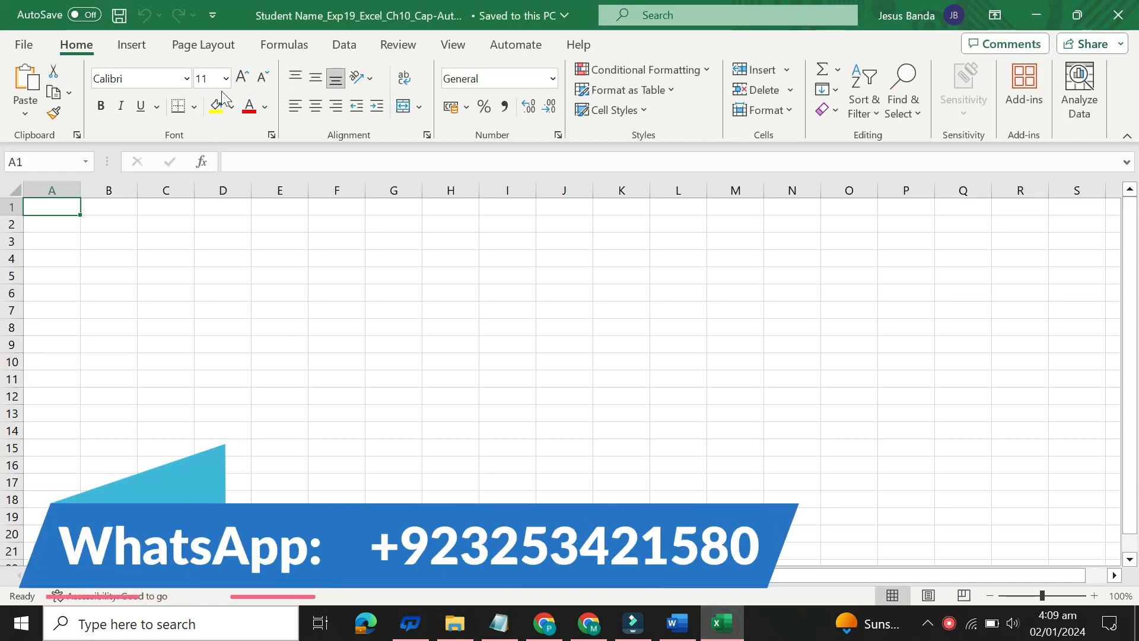
pyautogui.click(349, 48)
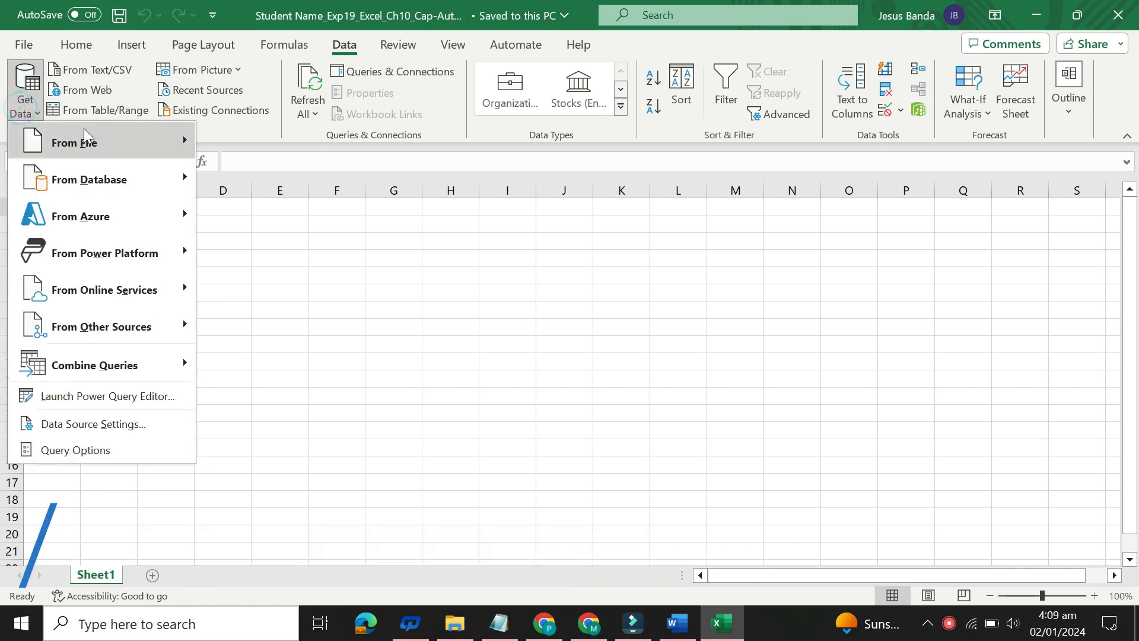
pyautogui.moveTo(77, 143)
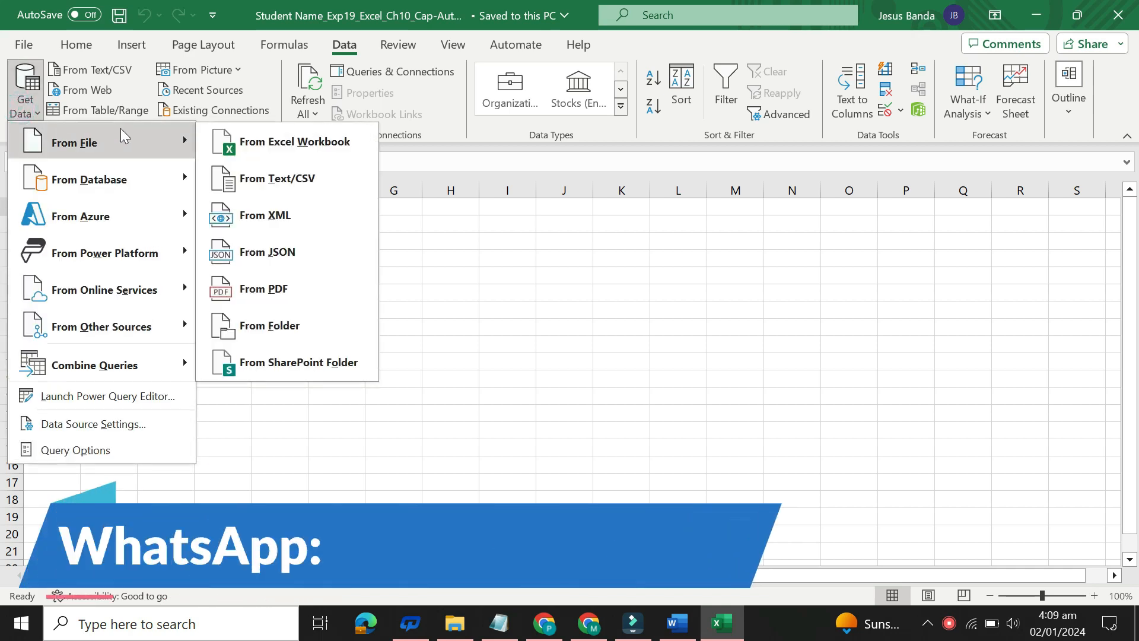
pyautogui.click(275, 179)
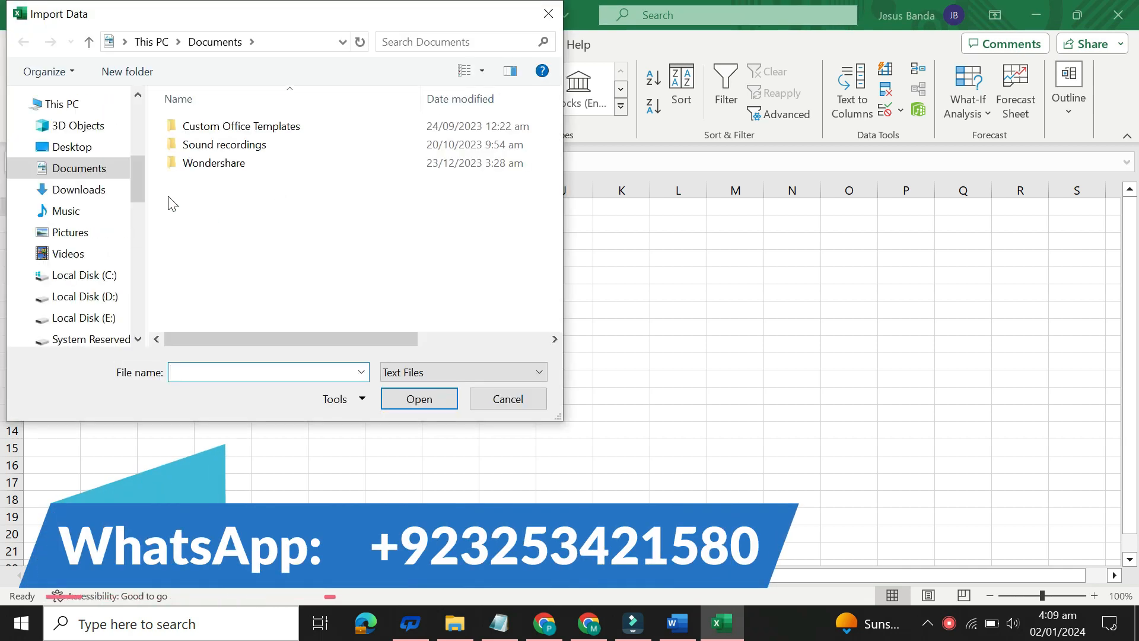
pyautogui.moveTo(140, 172); pyautogui.dragTo(138, 232)
pyautogui.click(118, 275)
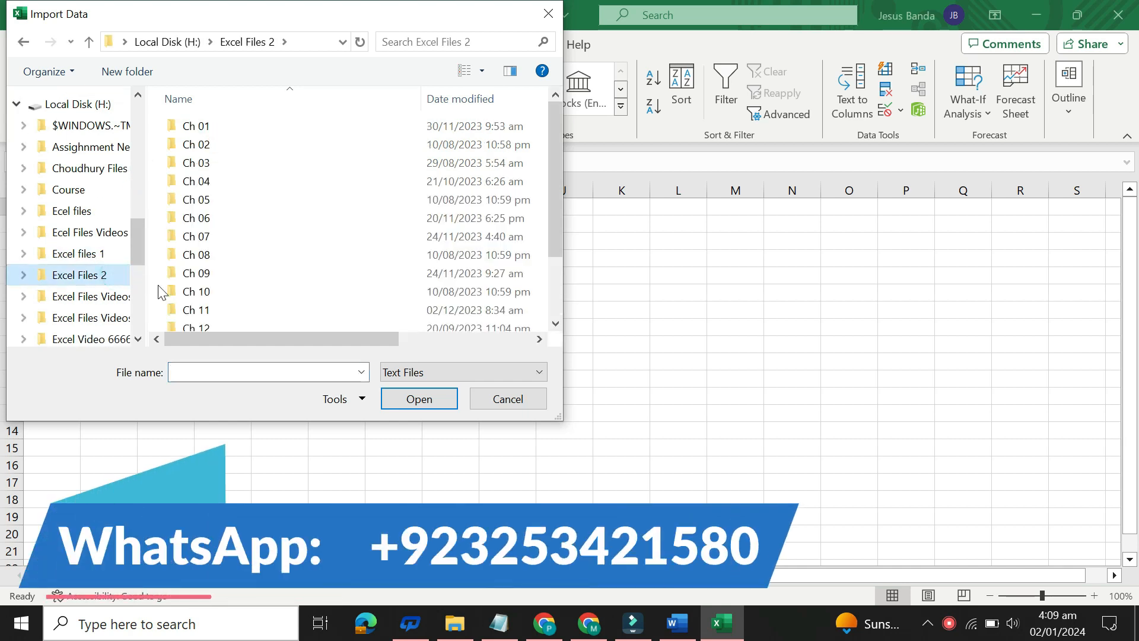
pyautogui.doubleClick(205, 292)
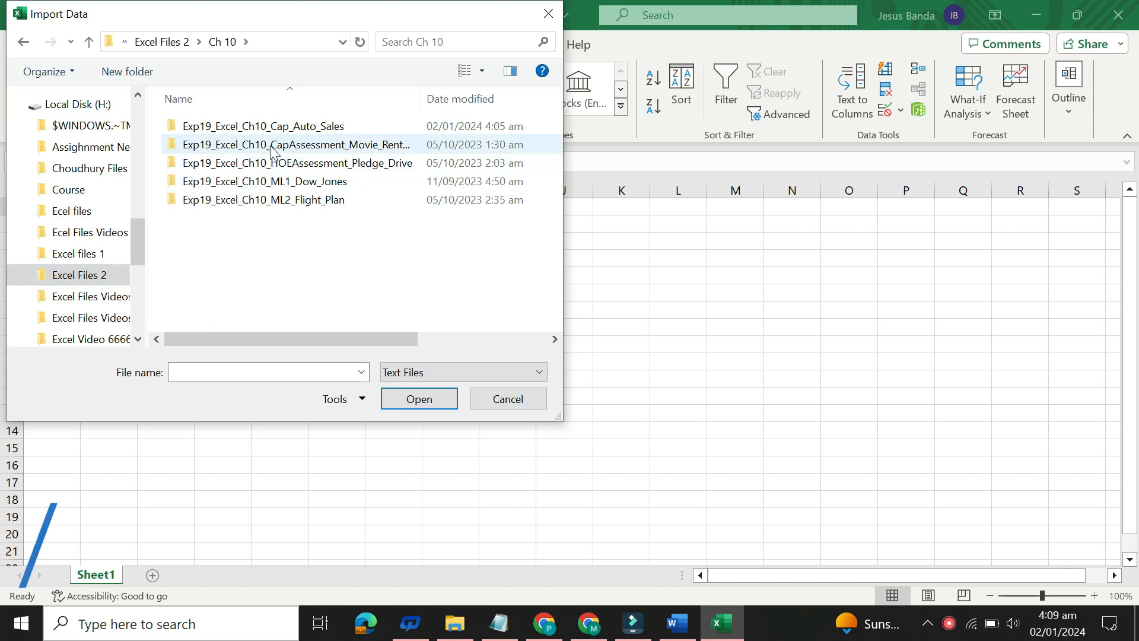
pyautogui.doubleClick(280, 127)
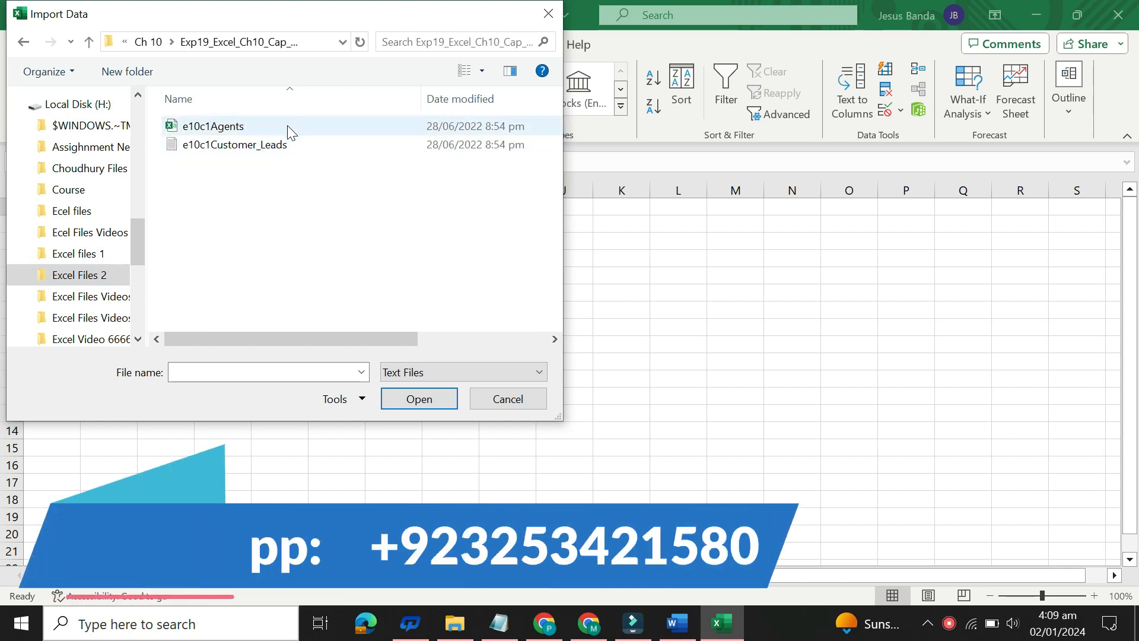
pyautogui.doubleClick(287, 126)
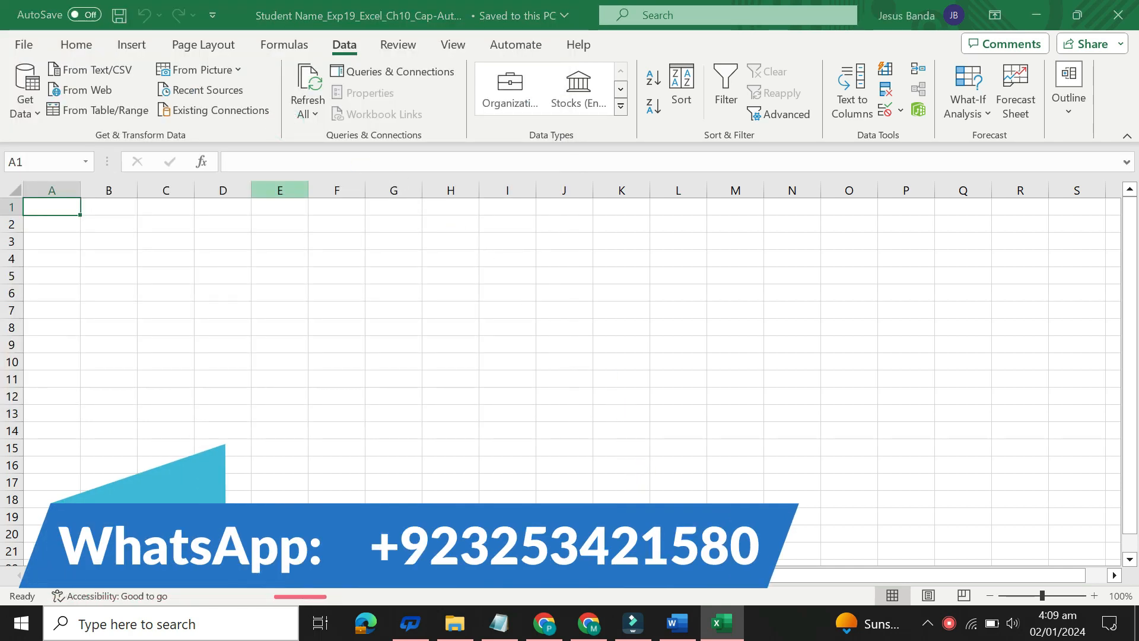
# Step: Load the previewed e10c1Agents.csv data into the workbook and close the Queries & Connections pane
pyautogui.click(679, 628)
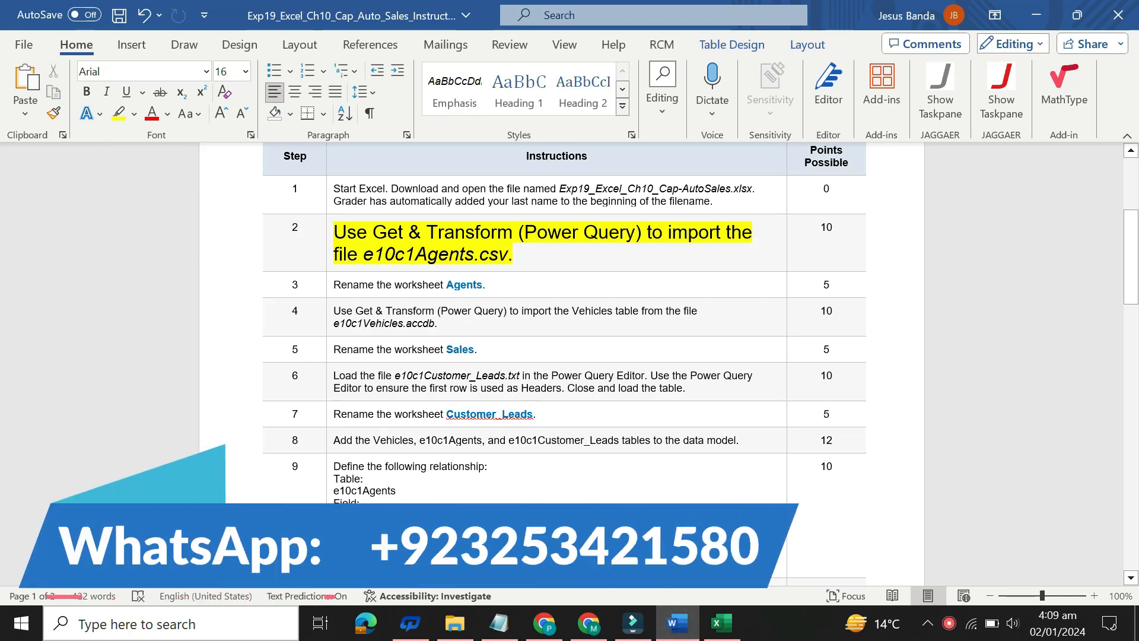
pyautogui.click(727, 622)
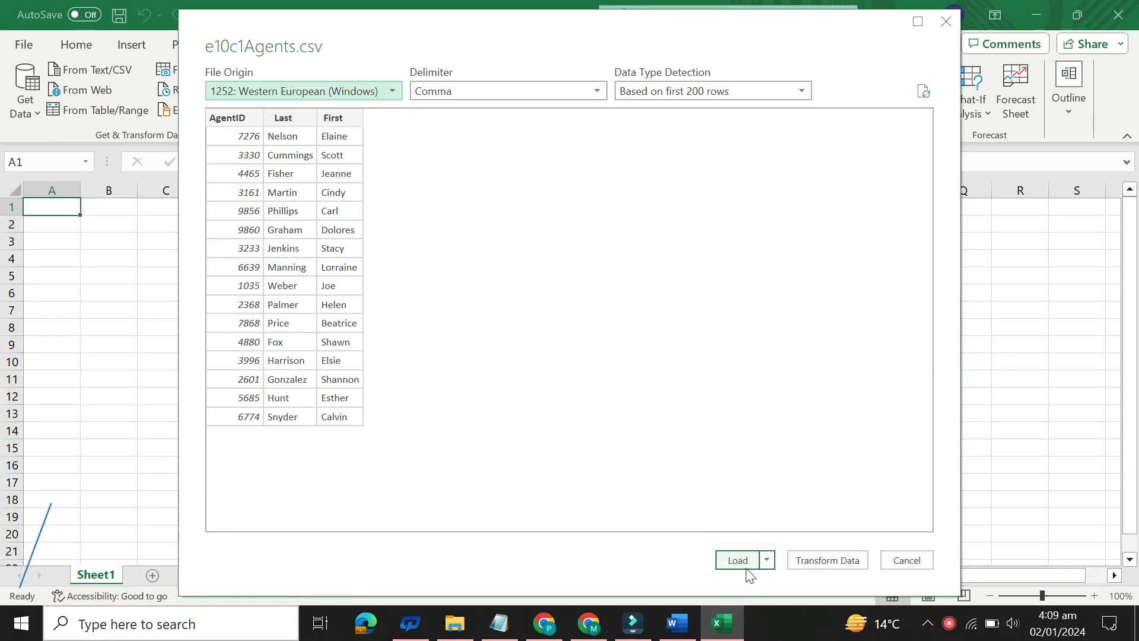
pyautogui.click(749, 560)
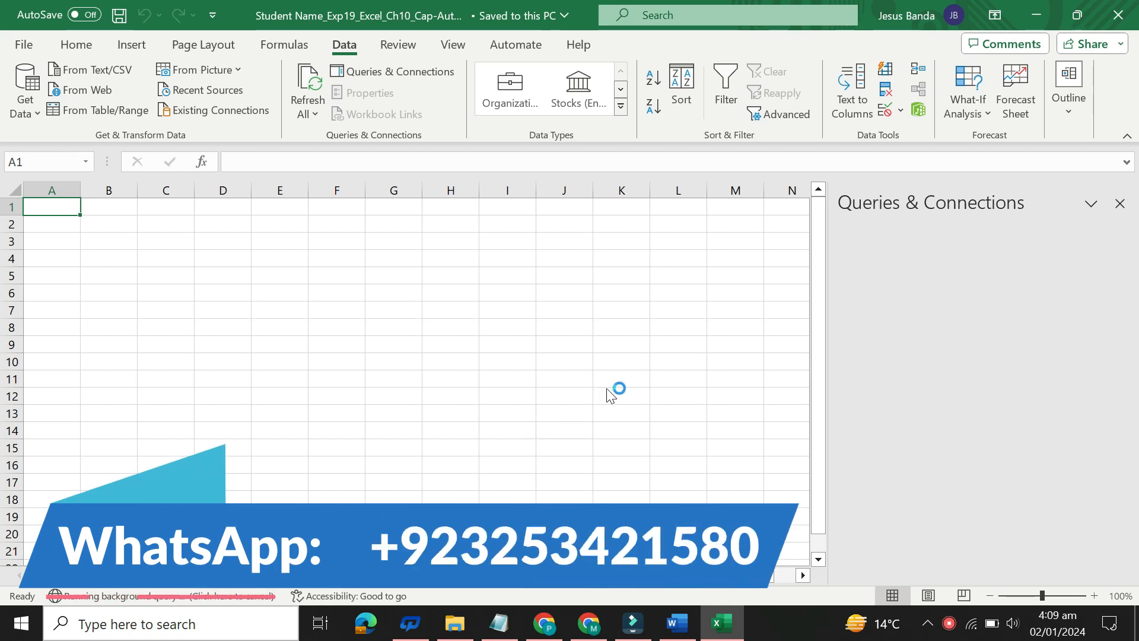
pyautogui.click(1120, 204)
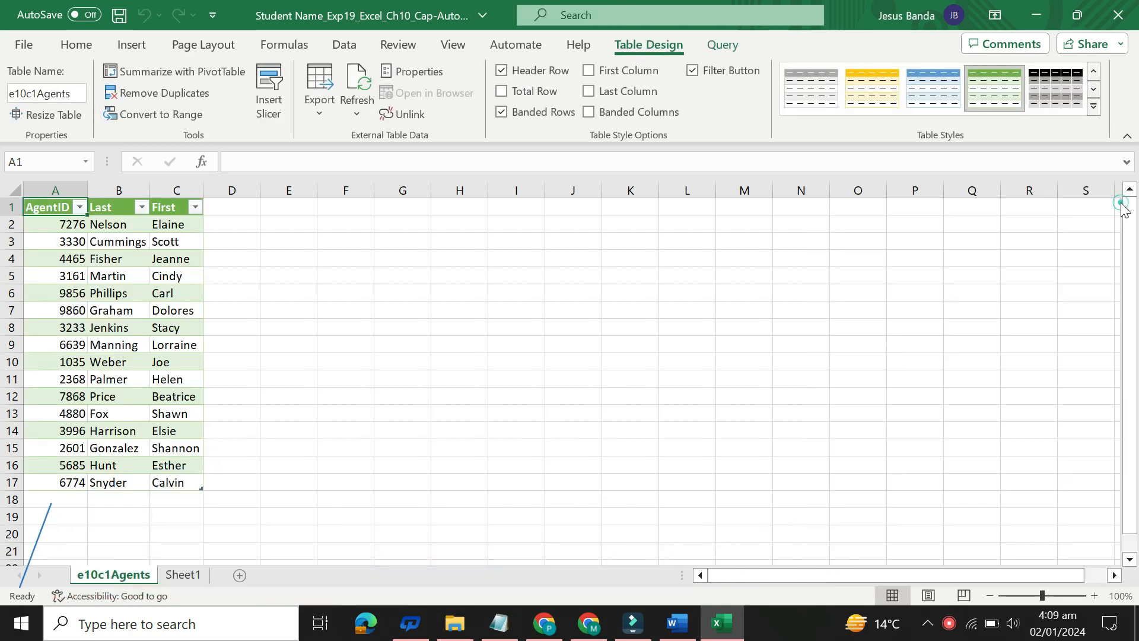
# Step: In Word, set the step 2 instruction text back to 9 pt and remove its highlight color
pyautogui.click(676, 623)
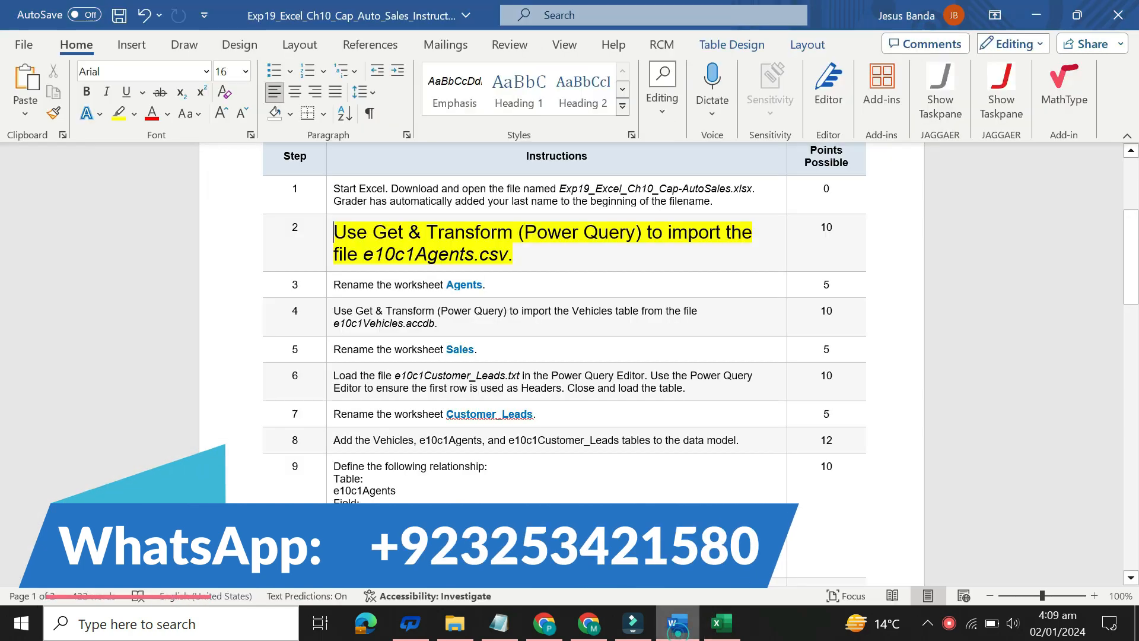
pyautogui.click(323, 248)
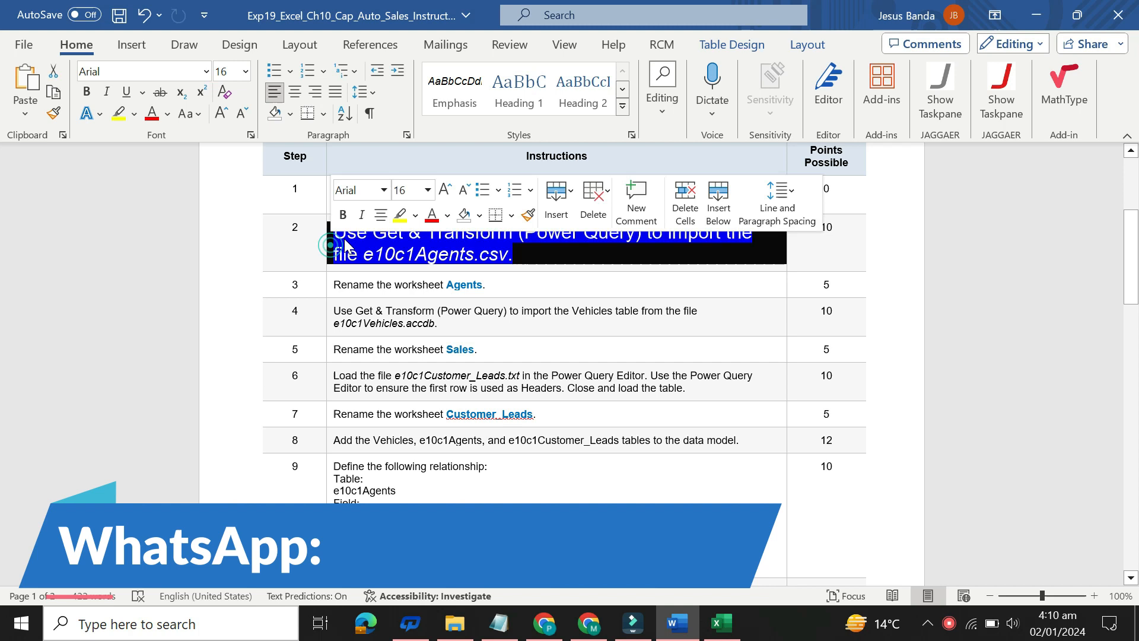
pyautogui.click(428, 190)
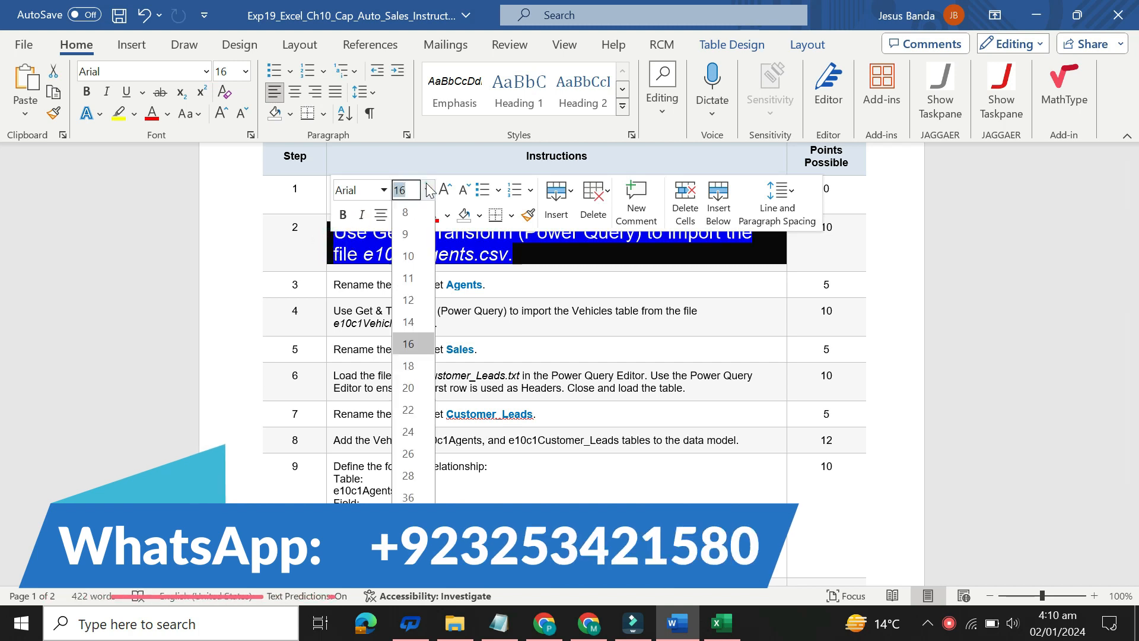
pyautogui.click(421, 236)
pyautogui.click(415, 215)
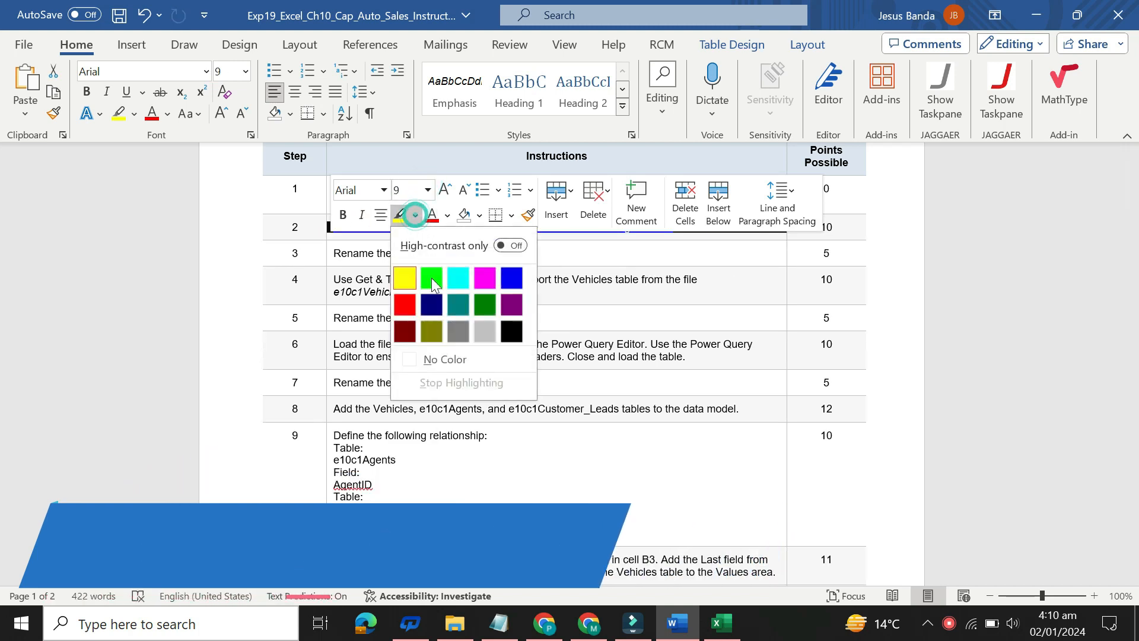
pyautogui.click(453, 358)
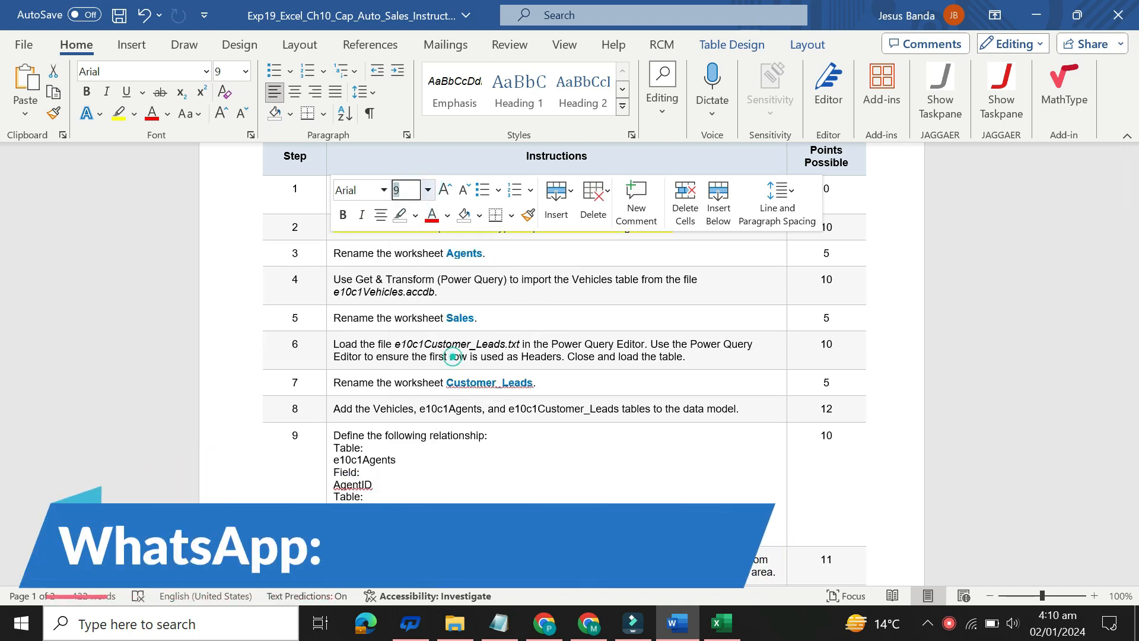
# Step: Set the step 3 instruction about renaming the worksheet Agents to 16 pt, highlight it in yellow and select its text for reading
pyautogui.click(328, 256)
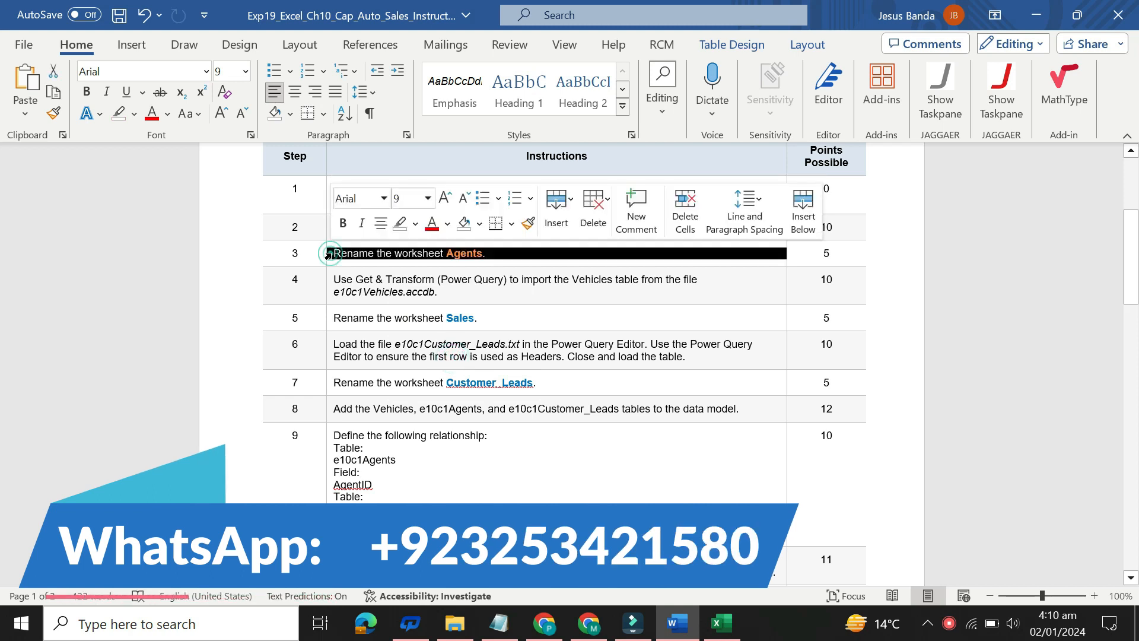
pyautogui.click(427, 199)
pyautogui.click(413, 355)
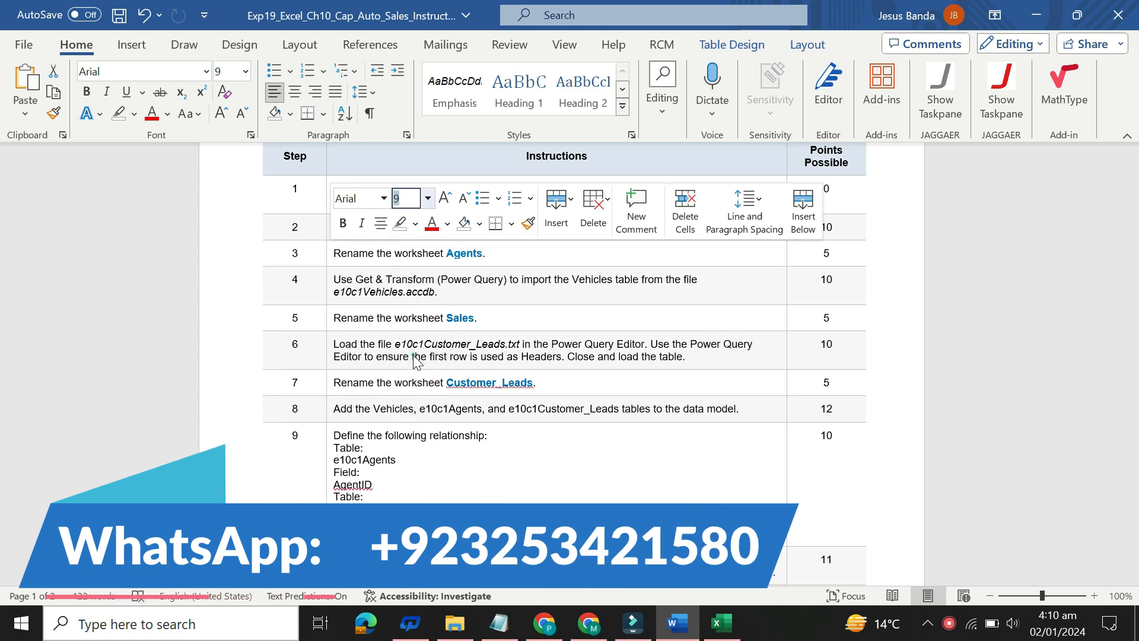
pyautogui.click(415, 224)
pyautogui.click(405, 284)
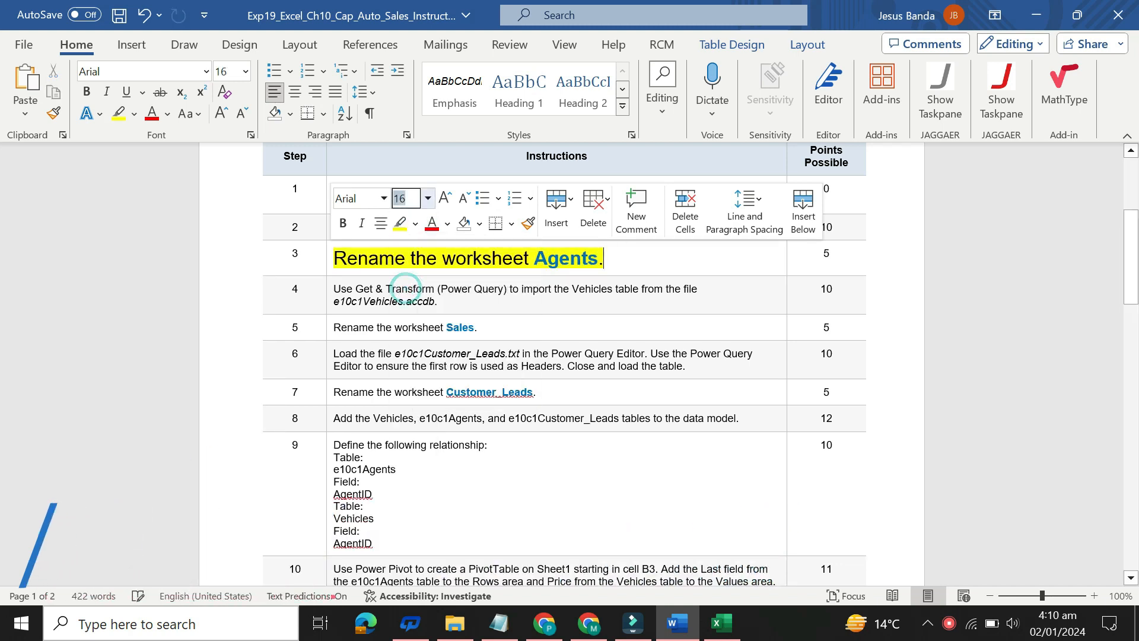
pyautogui.moveTo(335, 257); pyautogui.dragTo(357, 258)
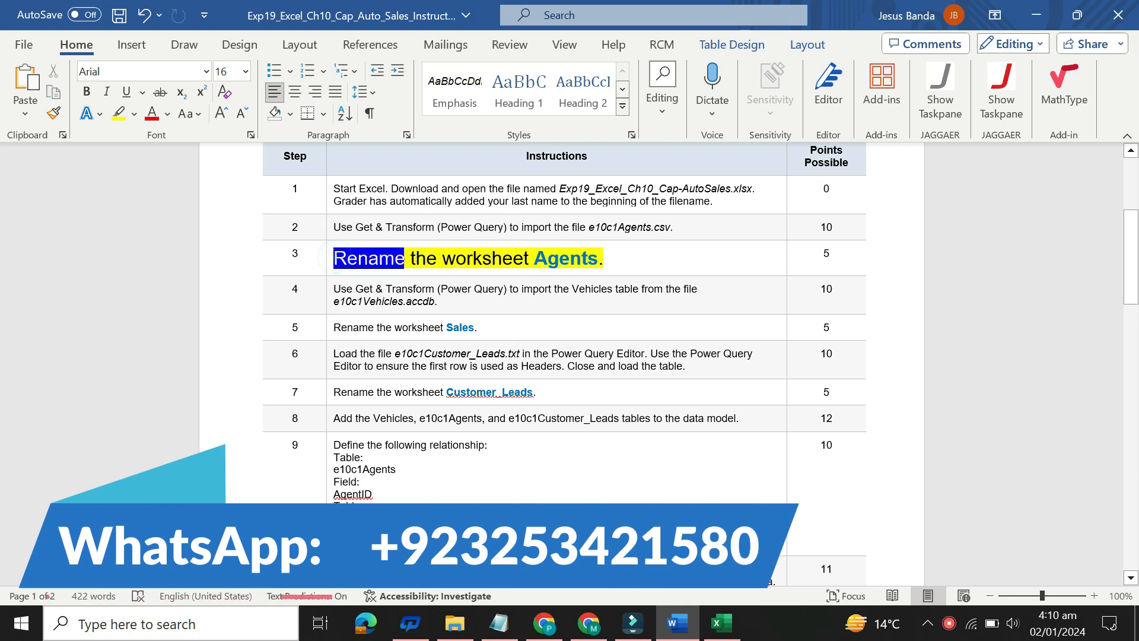
pyautogui.moveTo(441, 258); pyautogui.dragTo(604, 258)
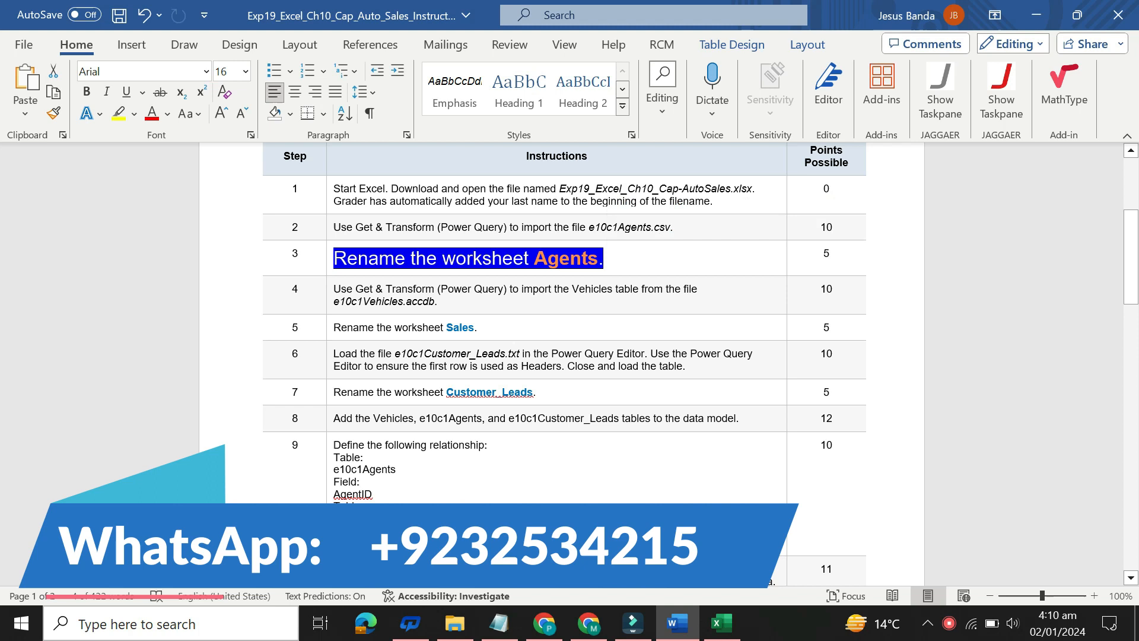
# Step: Switch to Excel and rename the e10c1Agents worksheet as Agents
pyautogui.moveTo(734, 633)
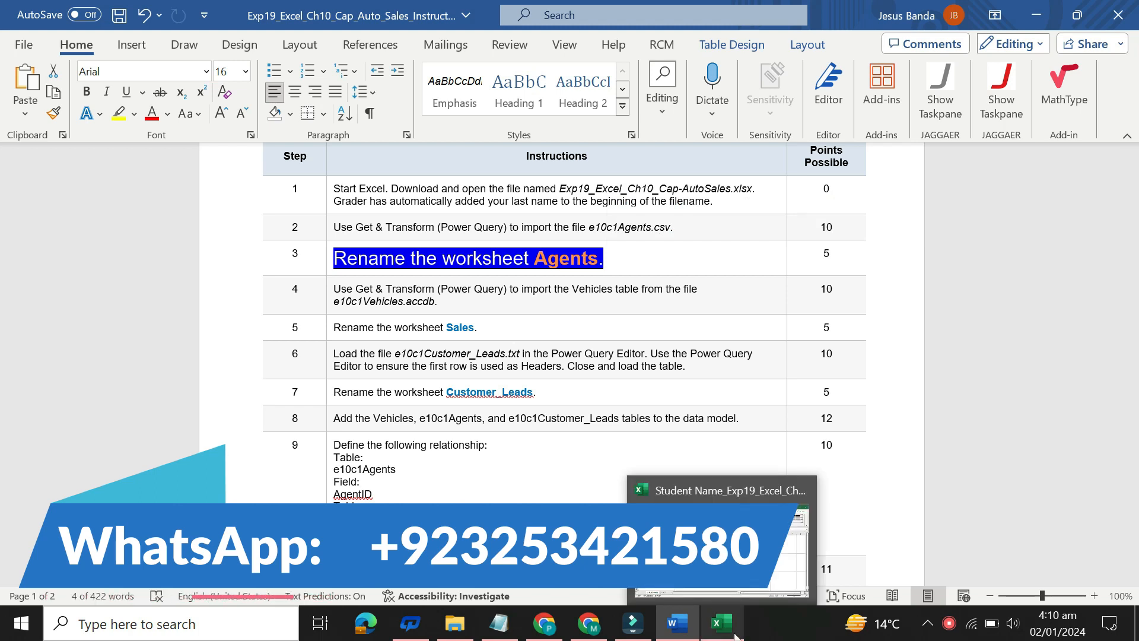
pyautogui.click(721, 534)
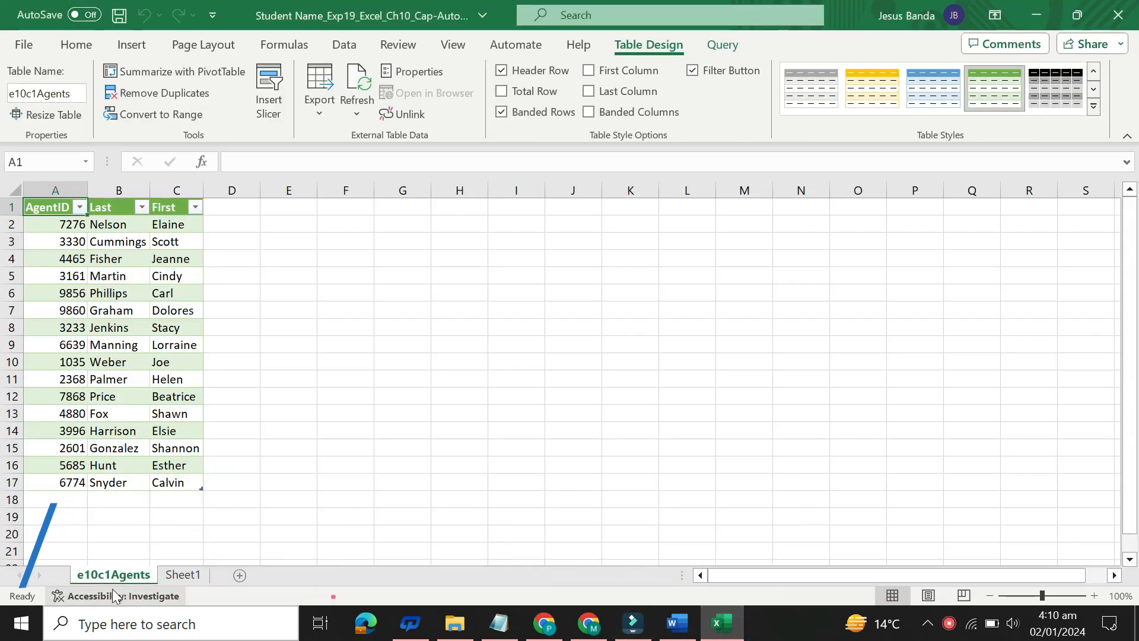
pyautogui.doubleClick(112, 576)
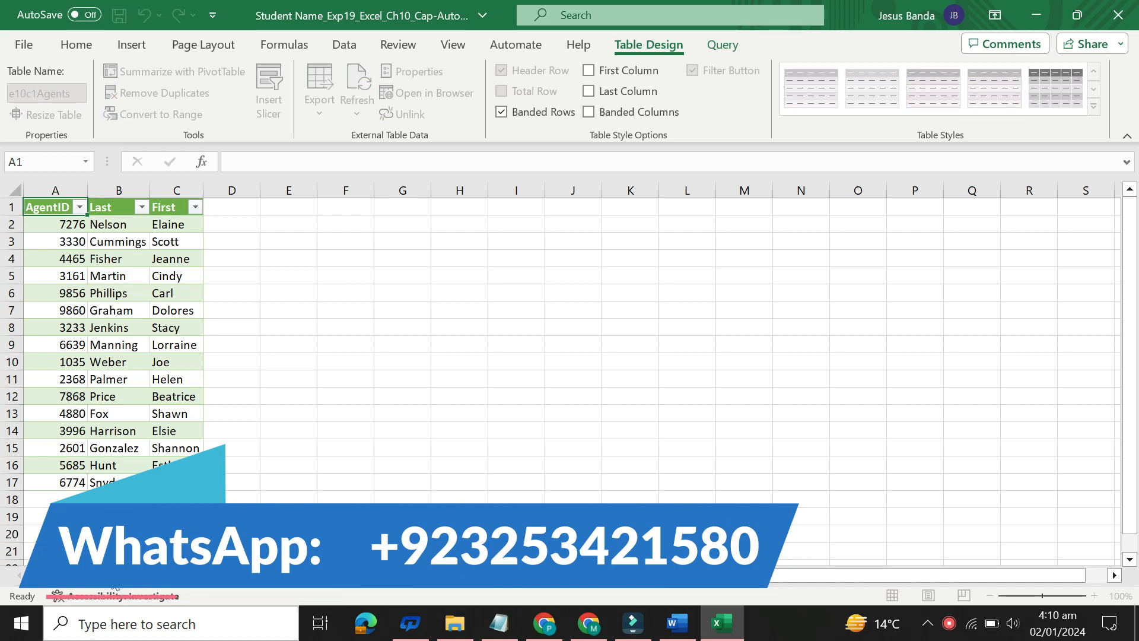
pyautogui.press('Return')
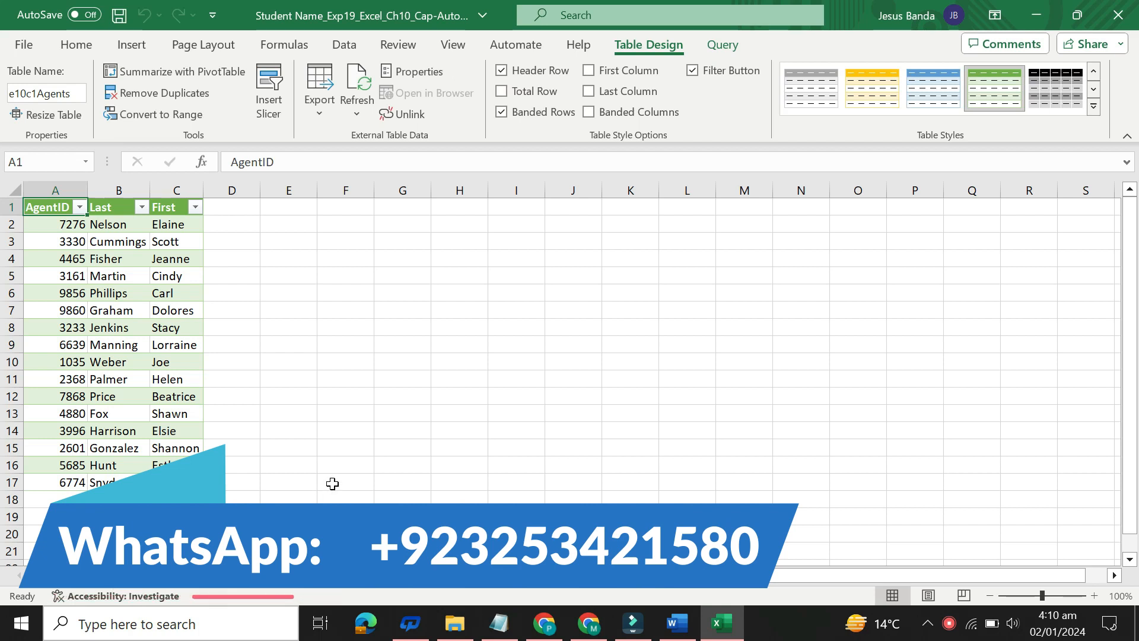
# Step: Return to Word, set the step 3 instruction text back to 9 pt and remove its highlight color
pyautogui.click(676, 623)
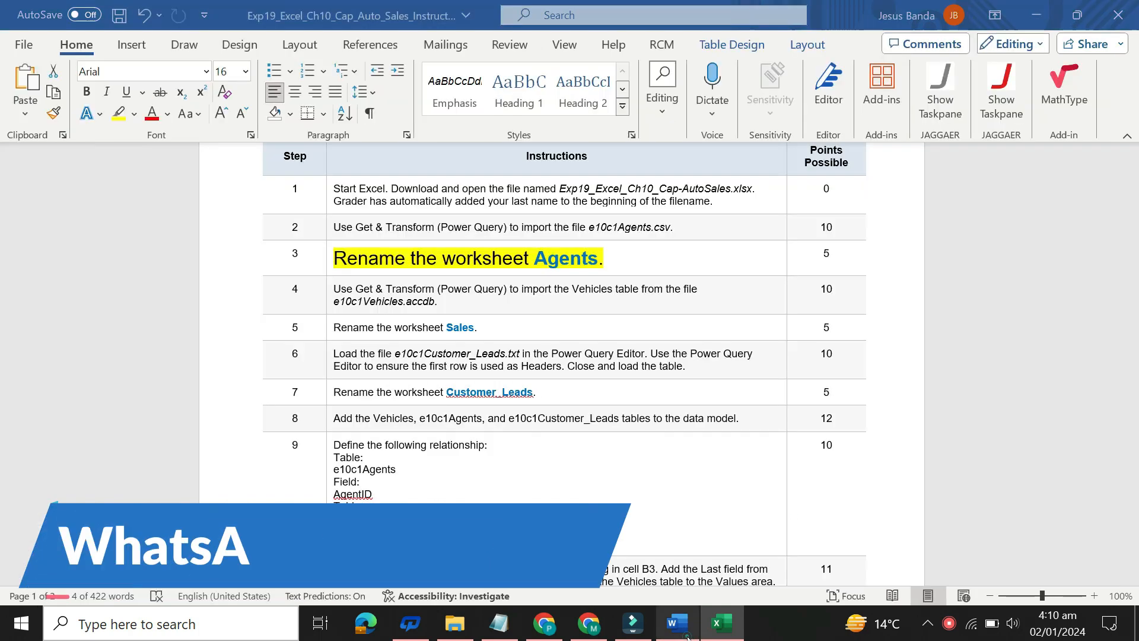
pyautogui.click(336, 266)
pyautogui.click(427, 202)
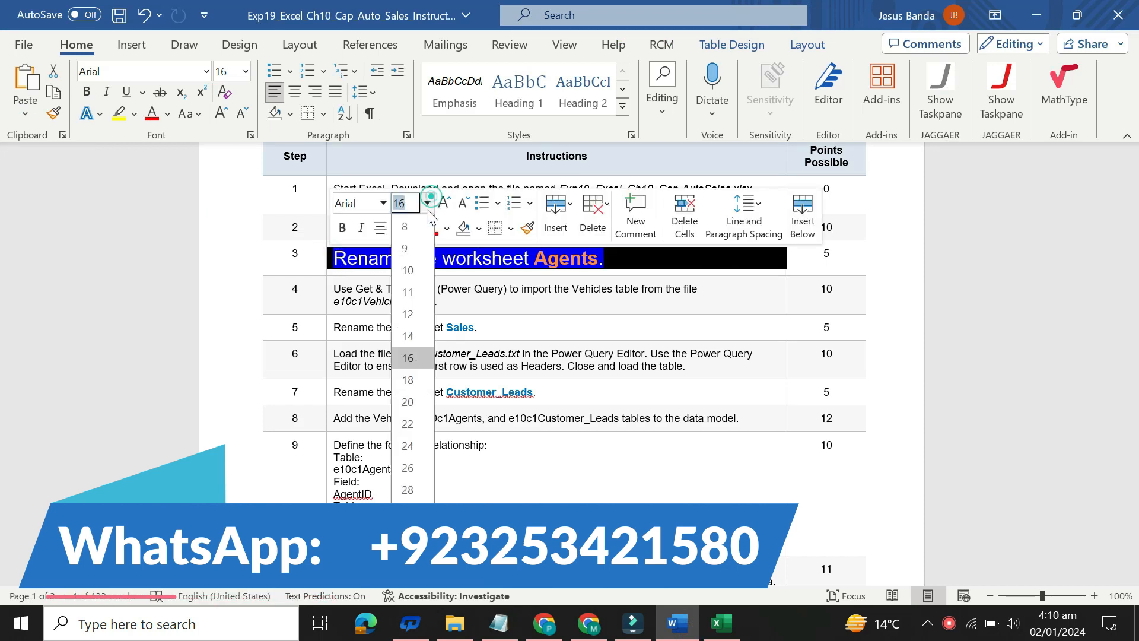
pyautogui.click(405, 248)
pyautogui.click(412, 229)
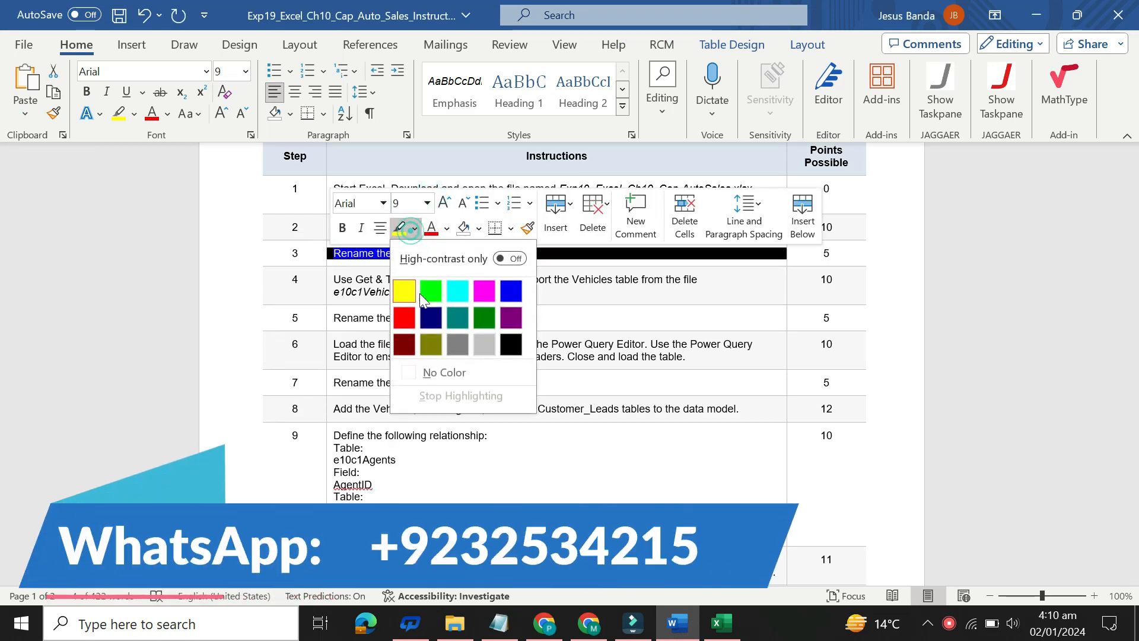
pyautogui.click(436, 372)
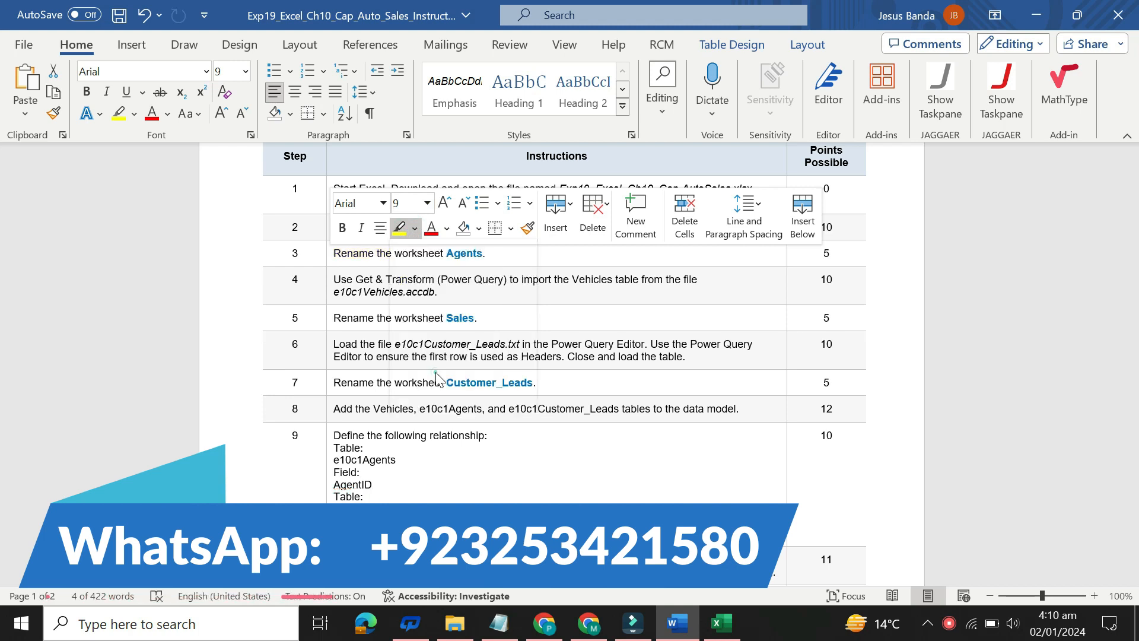
# Step: Set the step 4 instruction about importing the Vehicles table to 16 pt with yellow highlighting, and switch back to the workbook in Excel
pyautogui.click(327, 287)
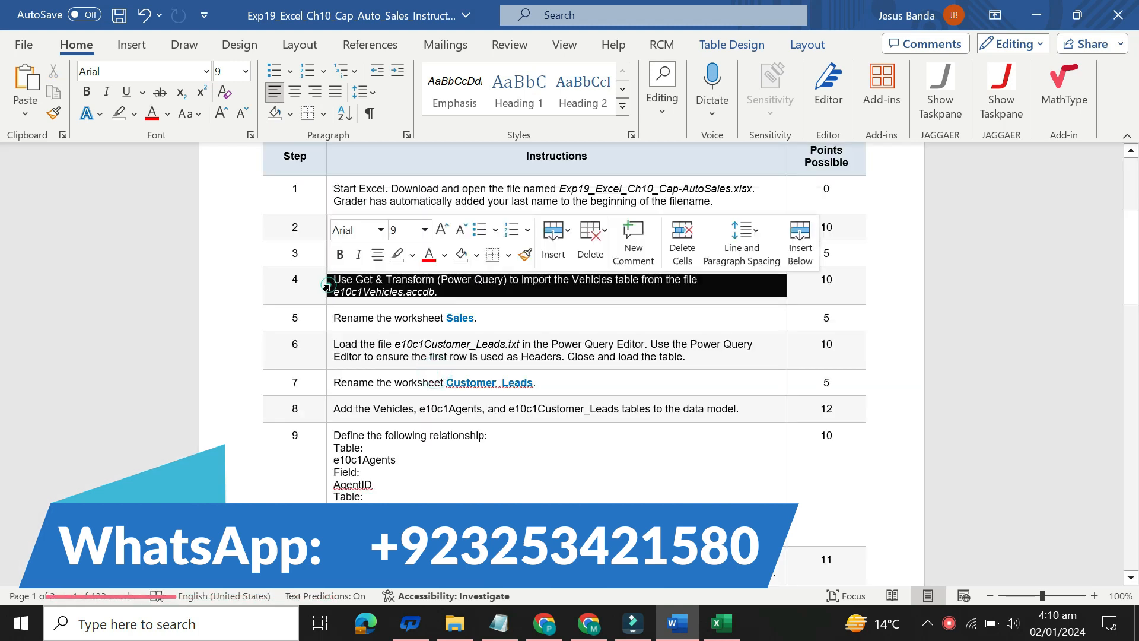
pyautogui.click(424, 230)
pyautogui.click(417, 386)
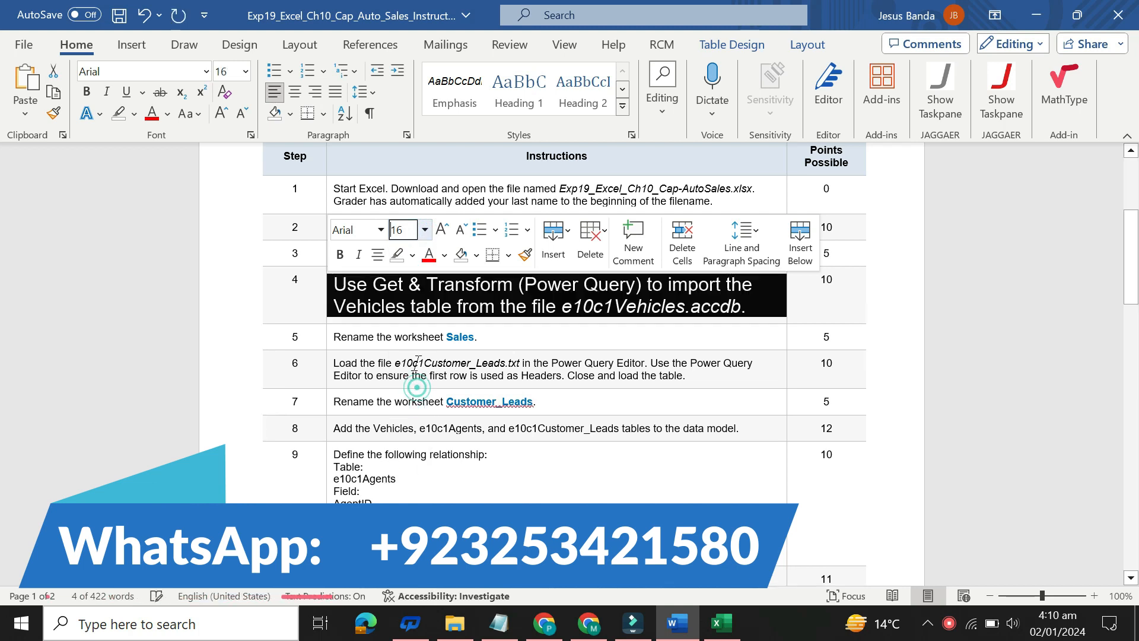
pyautogui.click(412, 255)
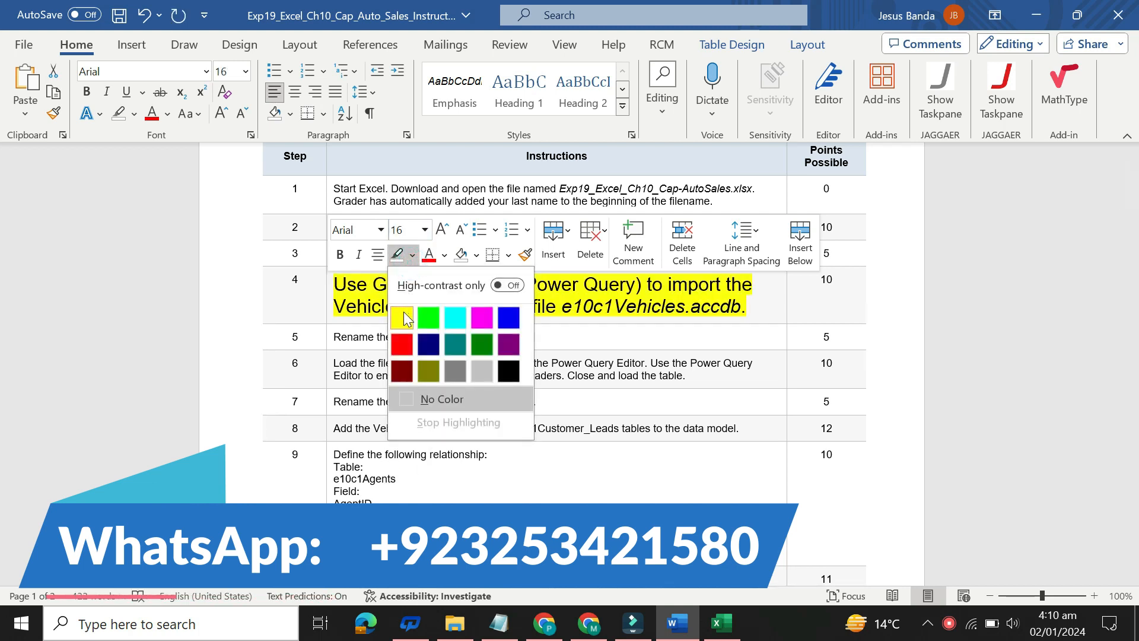
pyautogui.click(403, 309)
pyautogui.moveTo(333, 284); pyautogui.dragTo(748, 306)
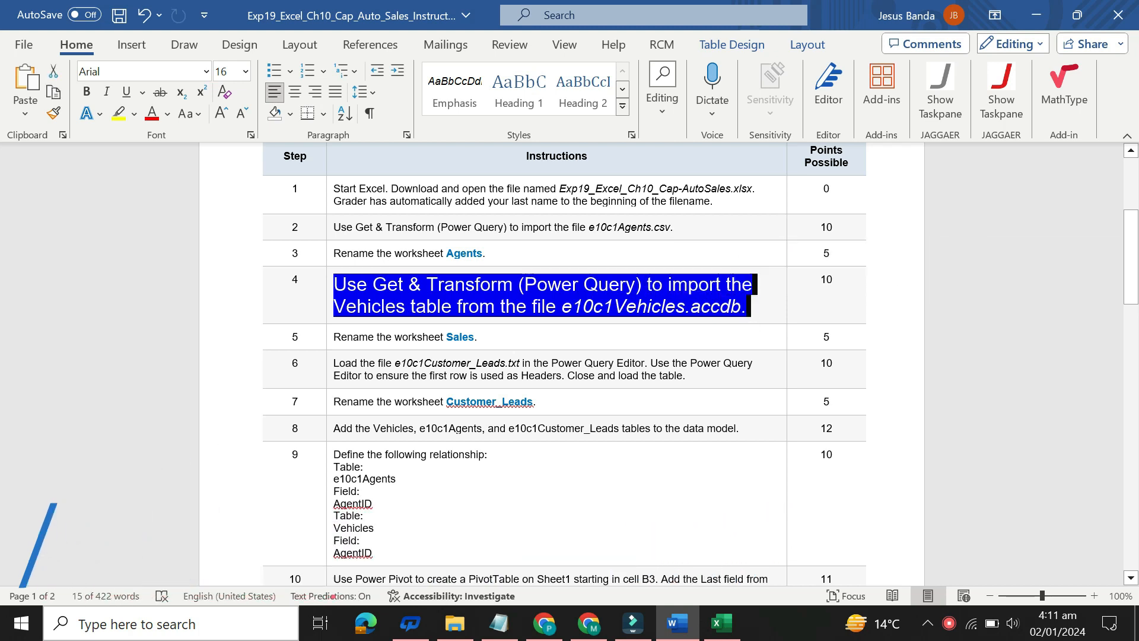
pyautogui.click(733, 621)
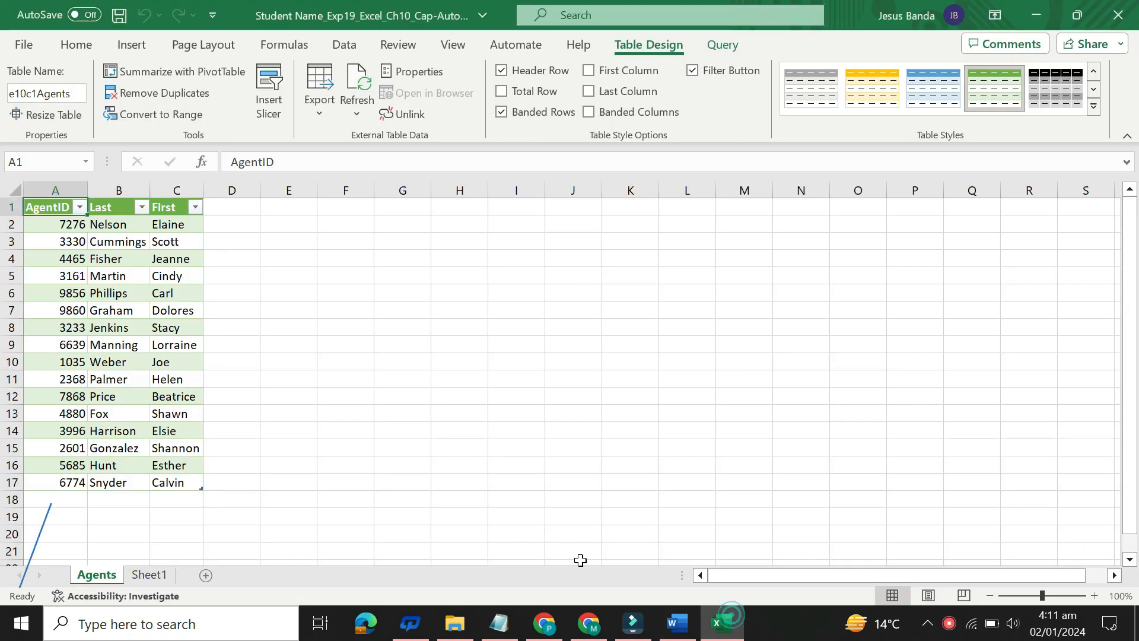
# Step: On Sheet1, import the Vehicles table from the Access database e10c1Vehicles and load it into the workbook
pyautogui.click(150, 575)
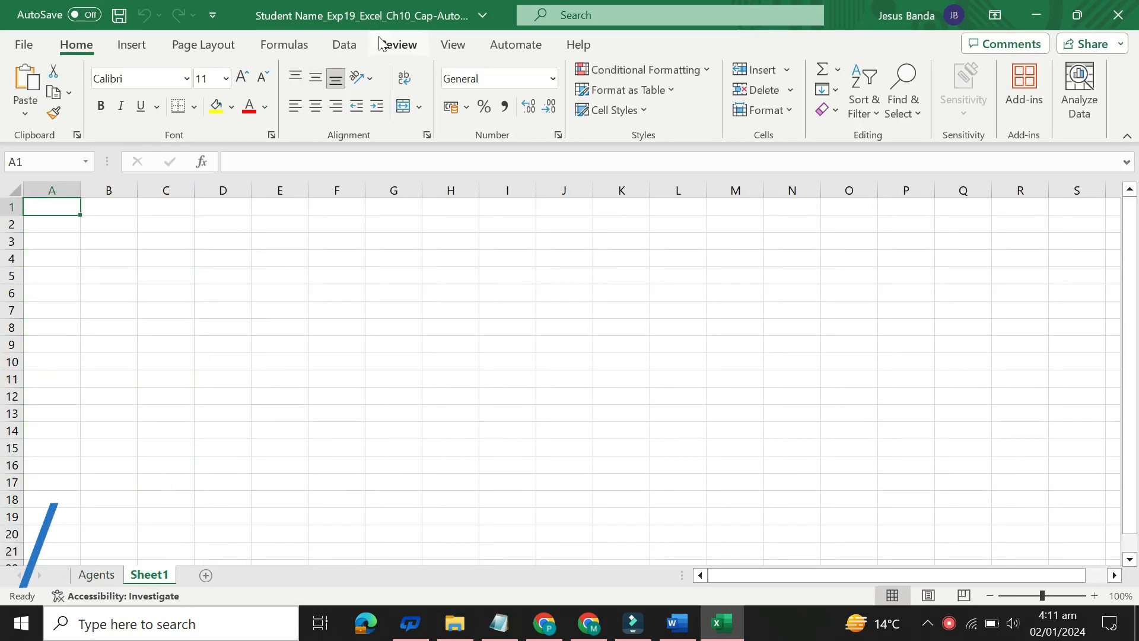
pyautogui.click(345, 46)
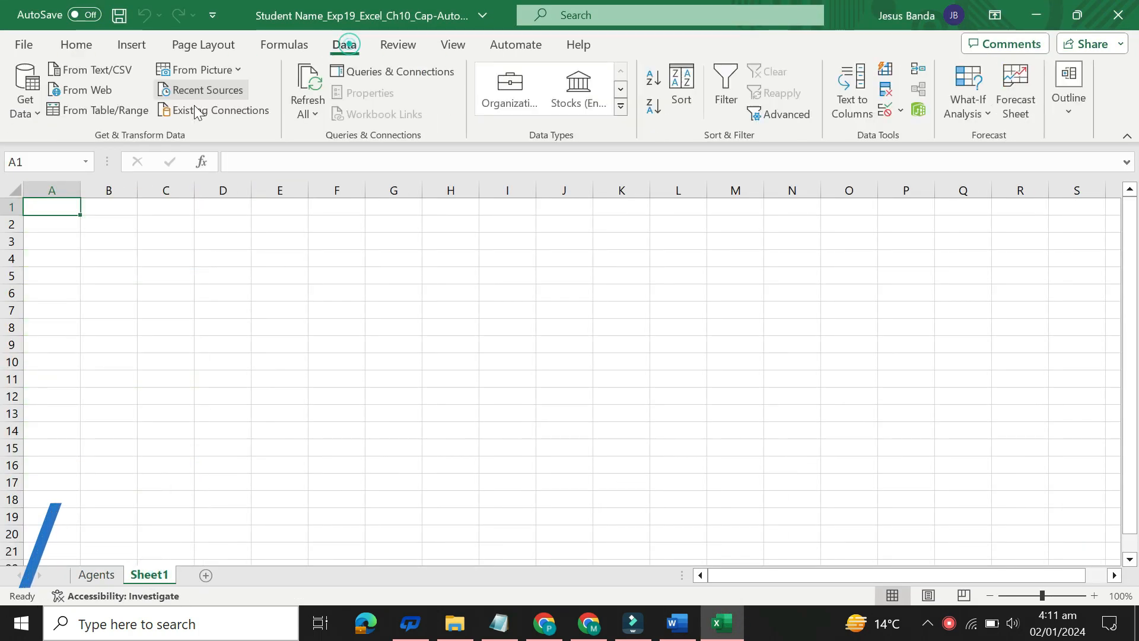
pyautogui.click(39, 112)
pyautogui.moveTo(151, 169)
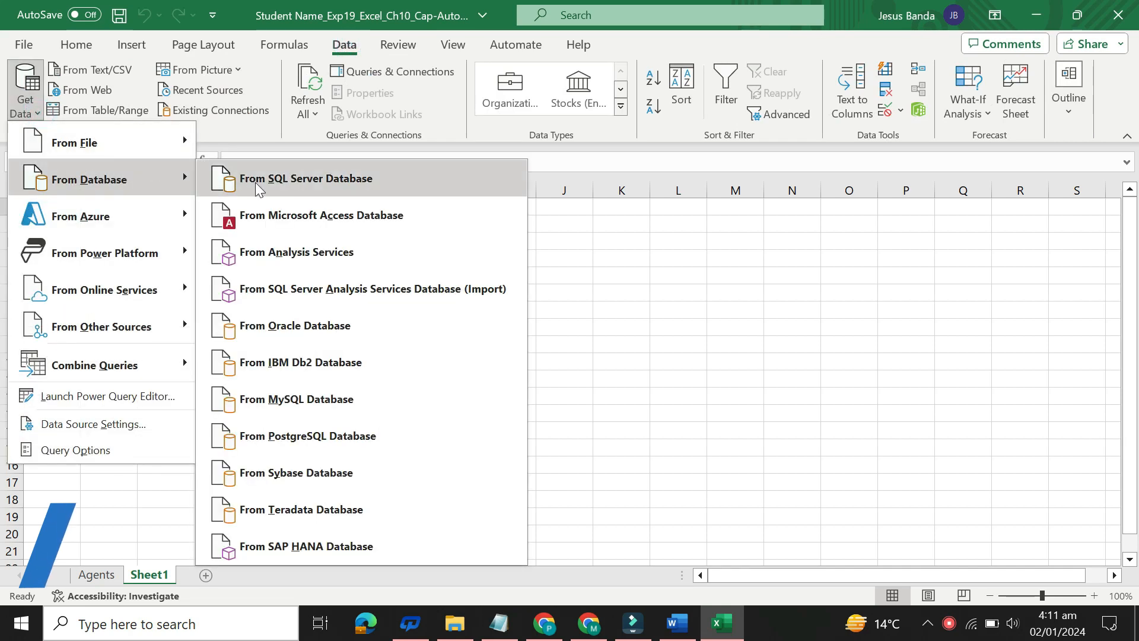
pyautogui.click(290, 210)
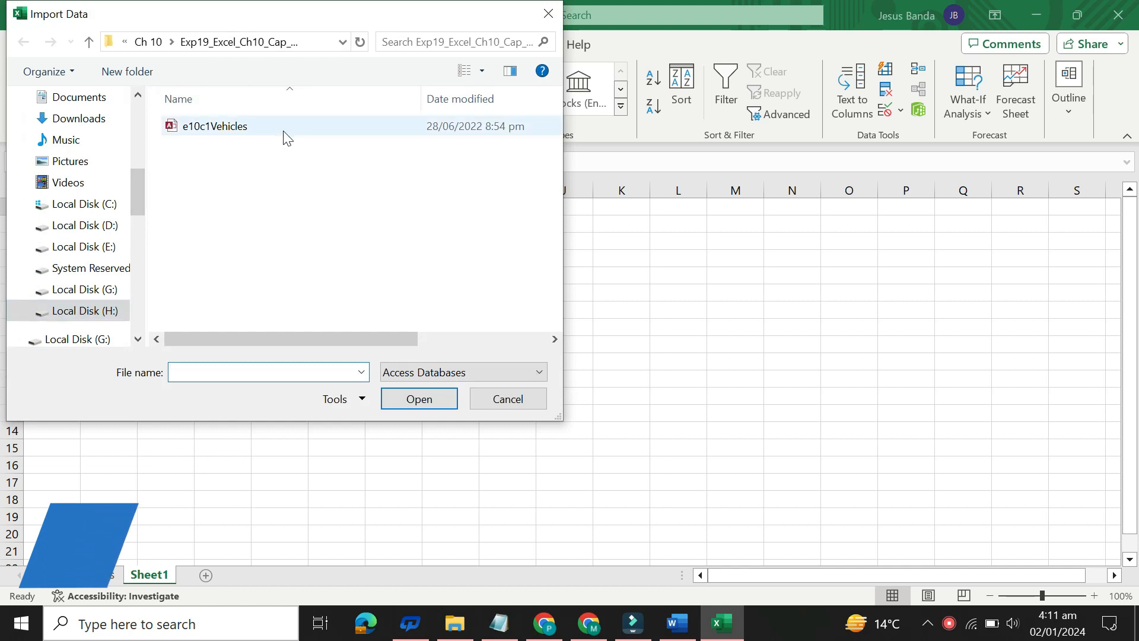
pyautogui.click(691, 636)
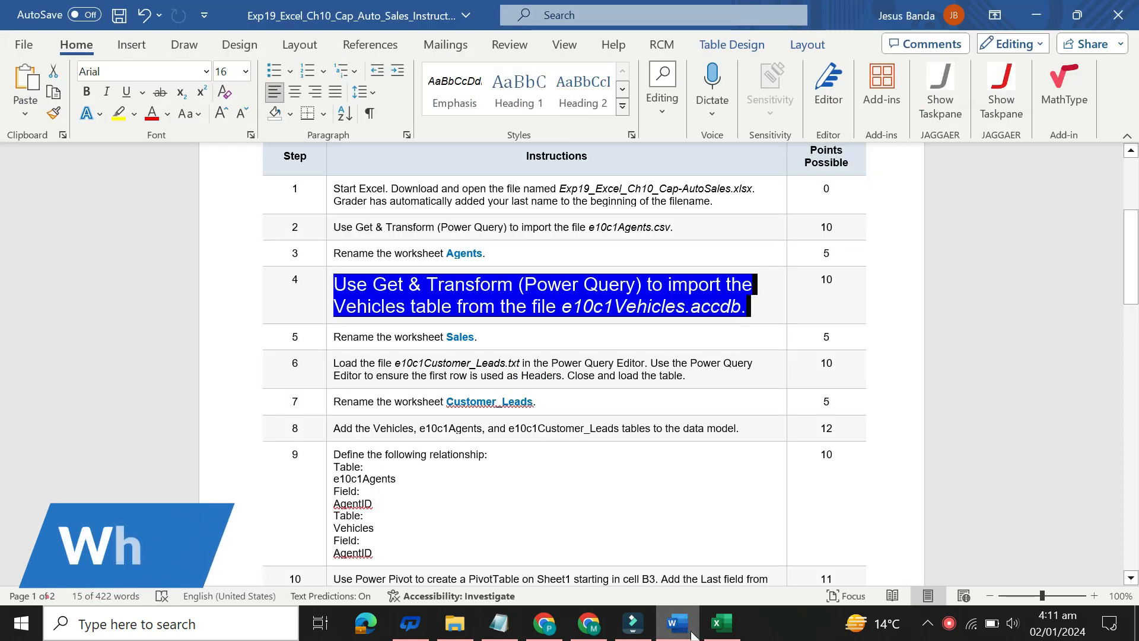
pyautogui.click(722, 623)
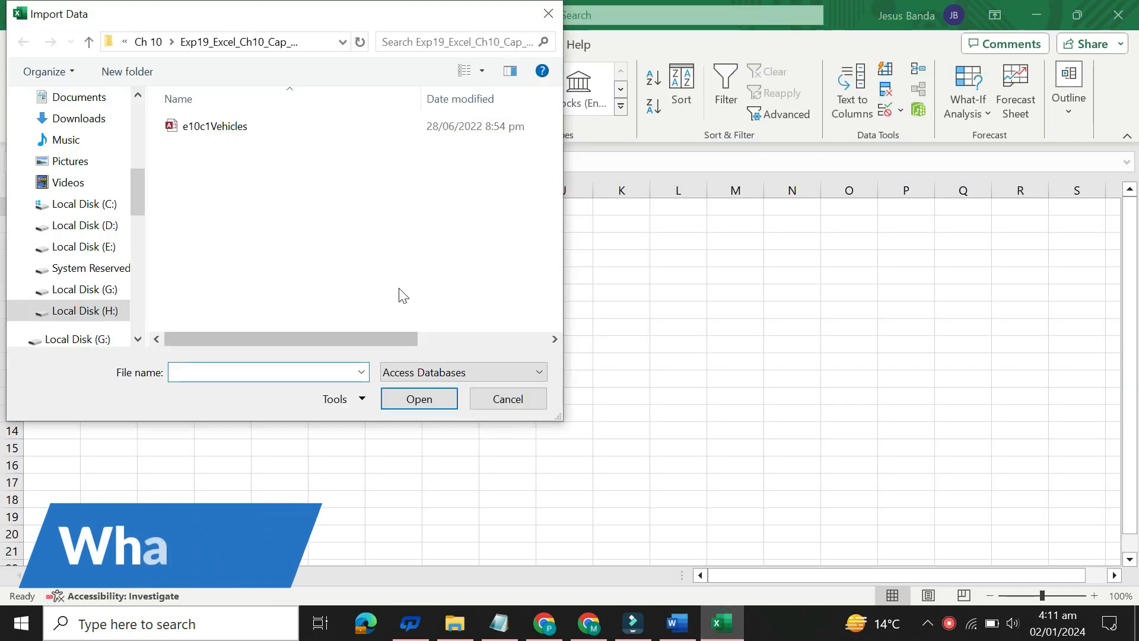
pyautogui.doubleClick(300, 126)
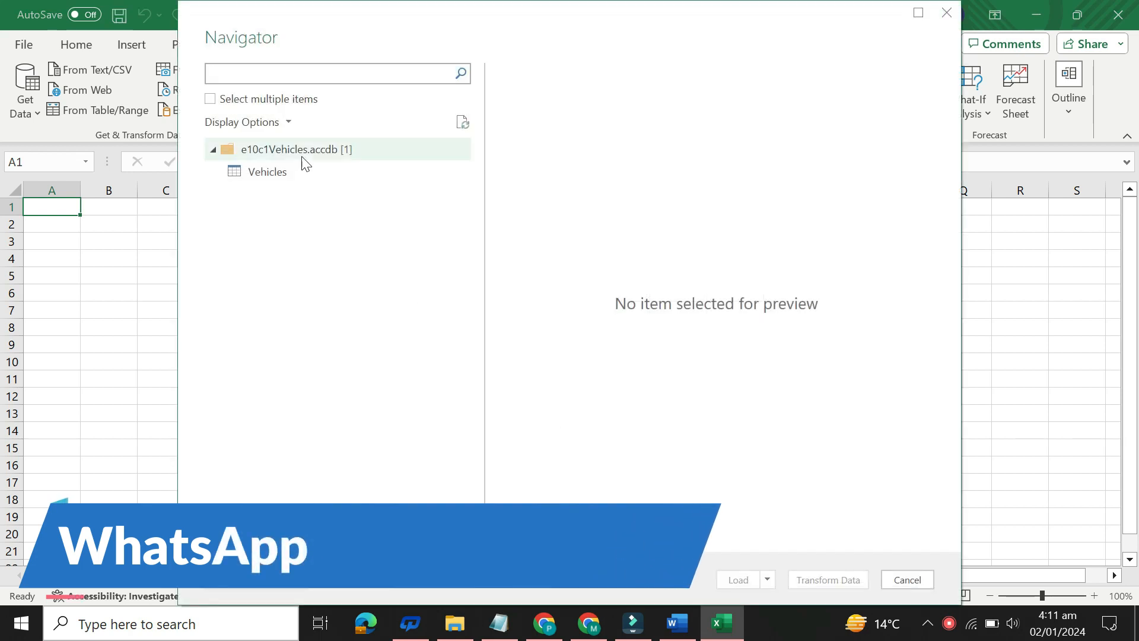
pyautogui.click(301, 173)
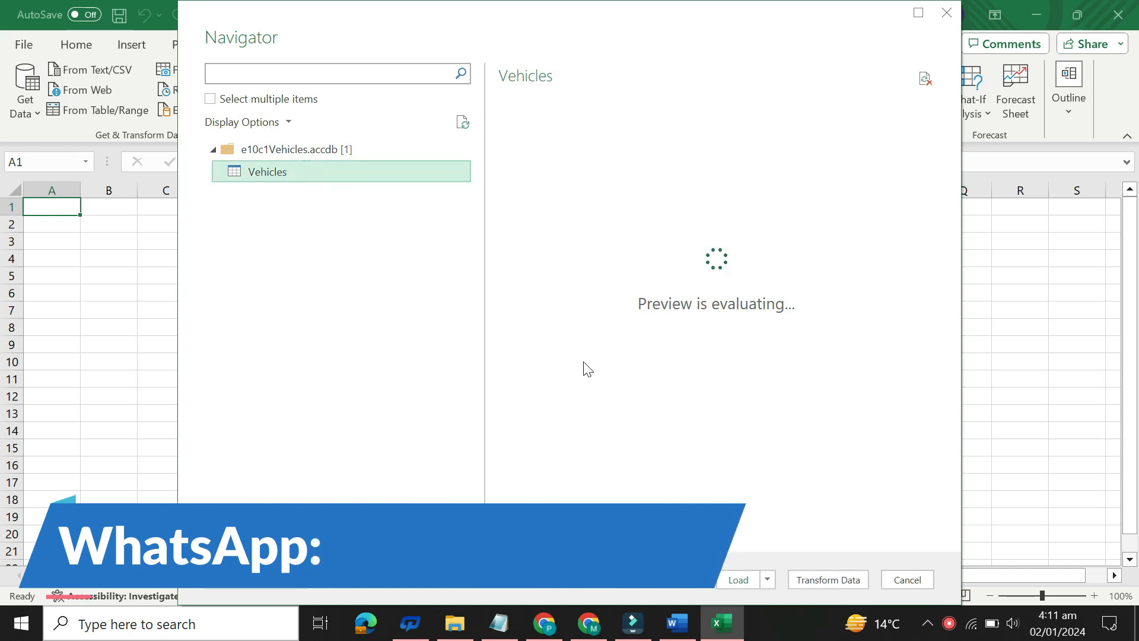
pyautogui.click(733, 579)
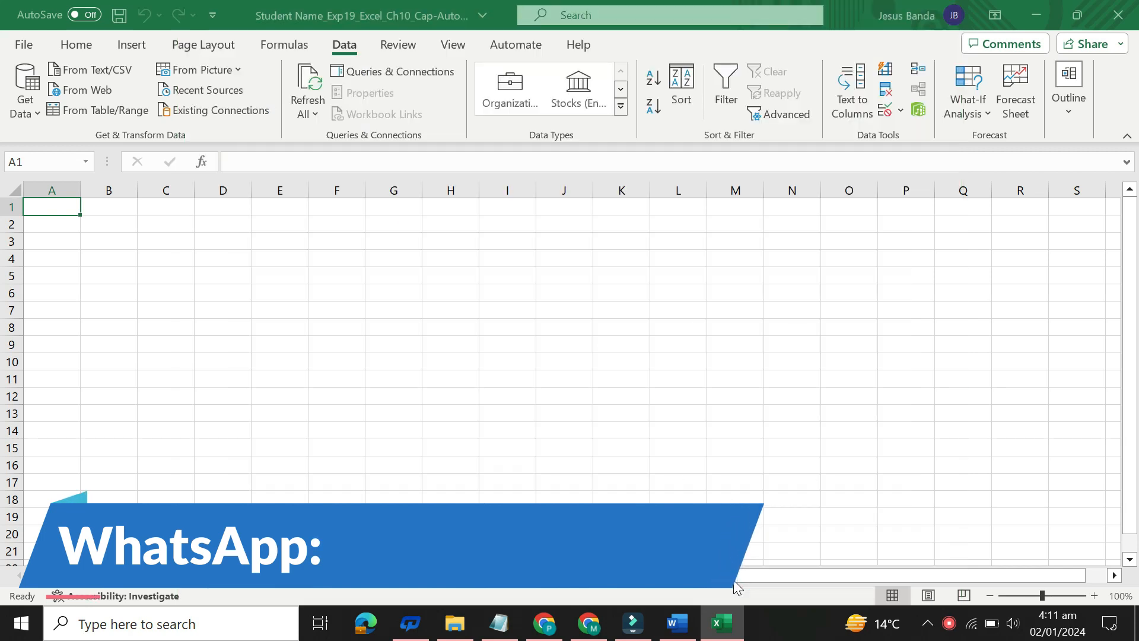
# Step: Switch to Word, set the step 4 instruction text back to 9 pt and remove its highlight color
pyautogui.moveTo(679, 632)
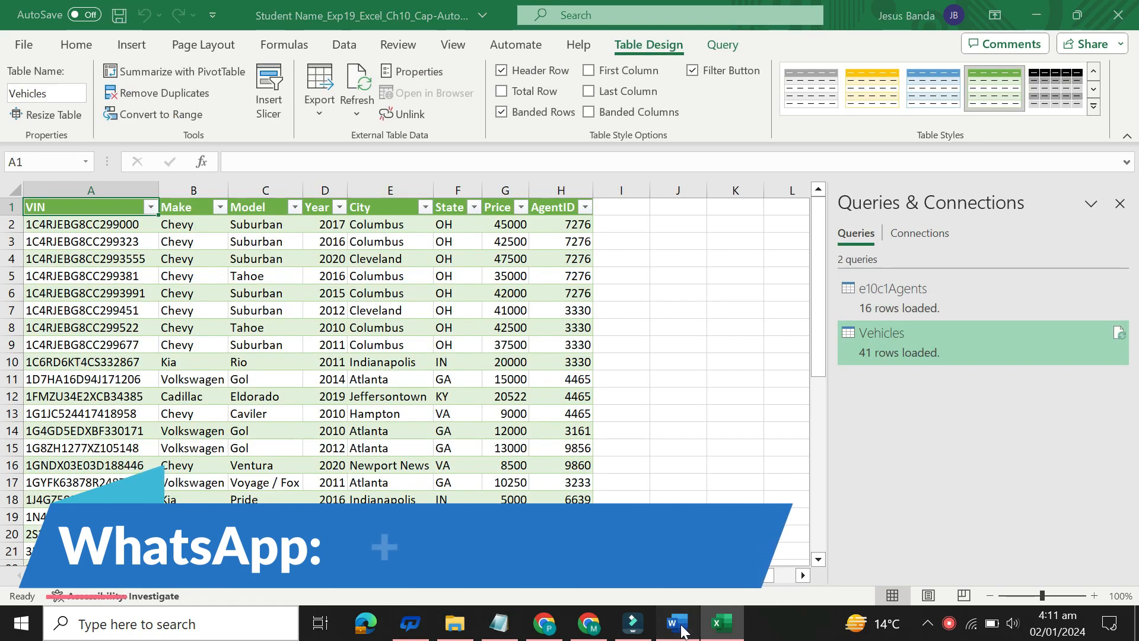
pyautogui.click(677, 624)
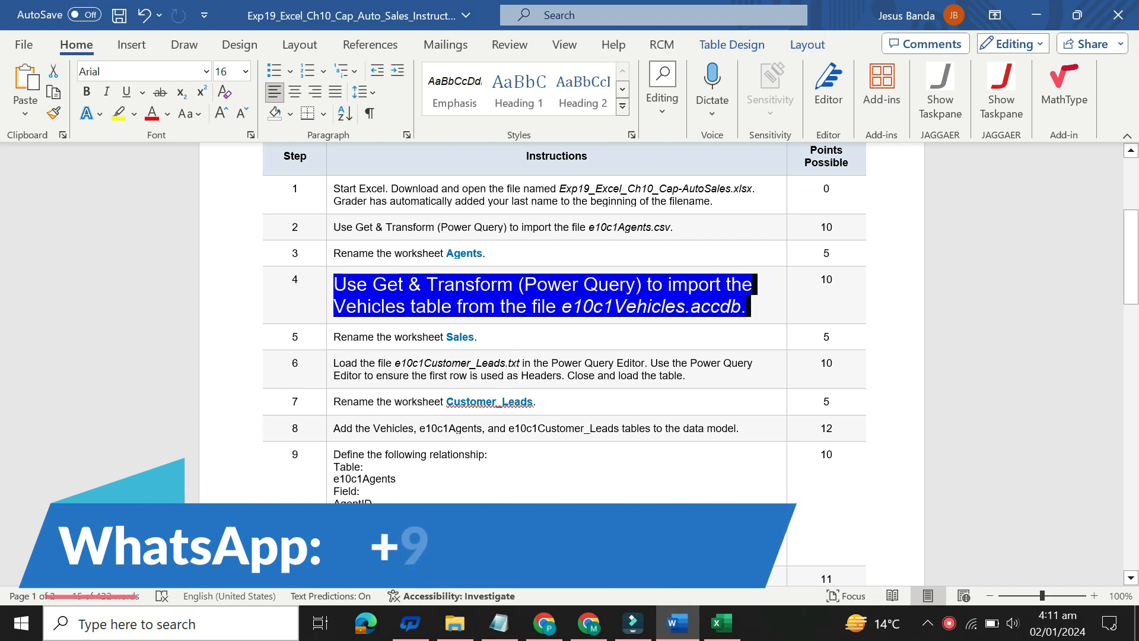
pyautogui.click(329, 295)
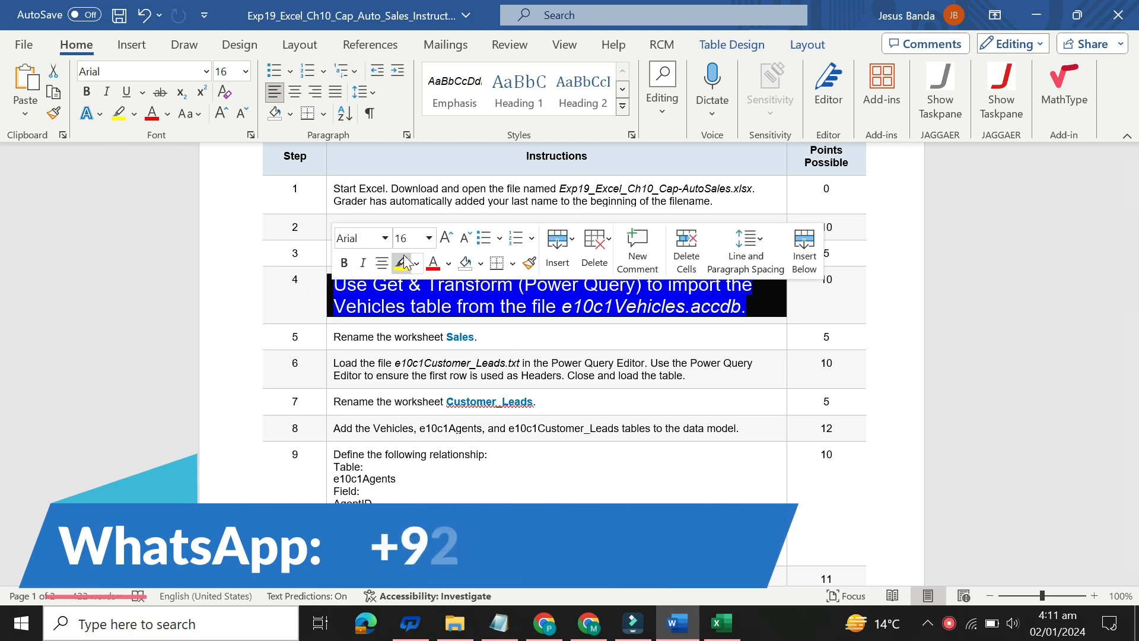
pyautogui.click(429, 242)
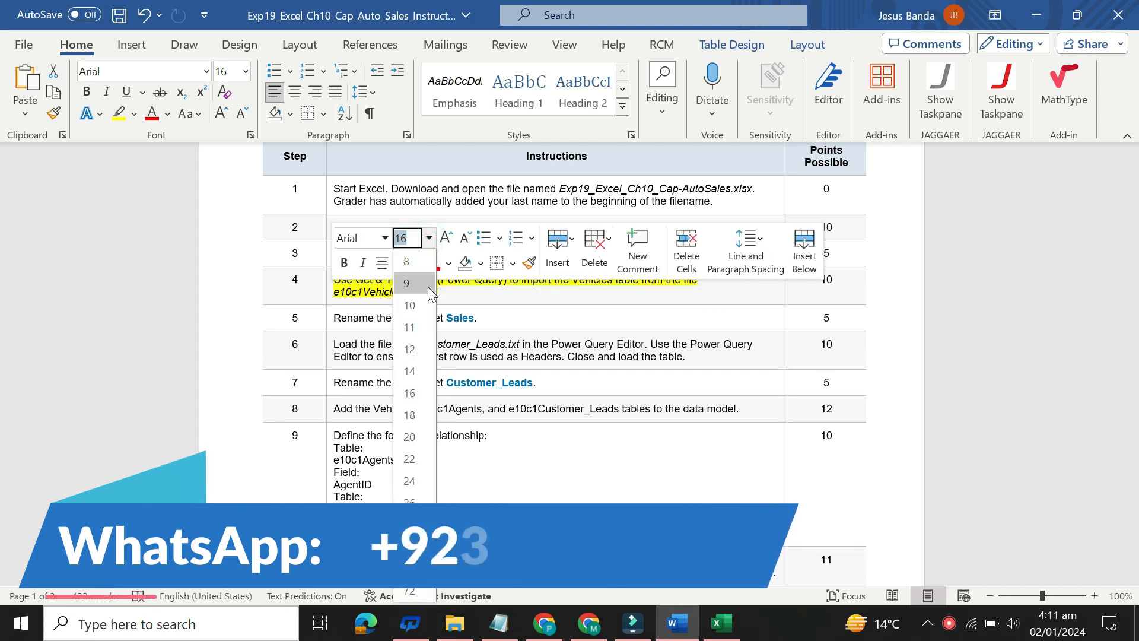
pyautogui.click(419, 279)
pyautogui.click(416, 263)
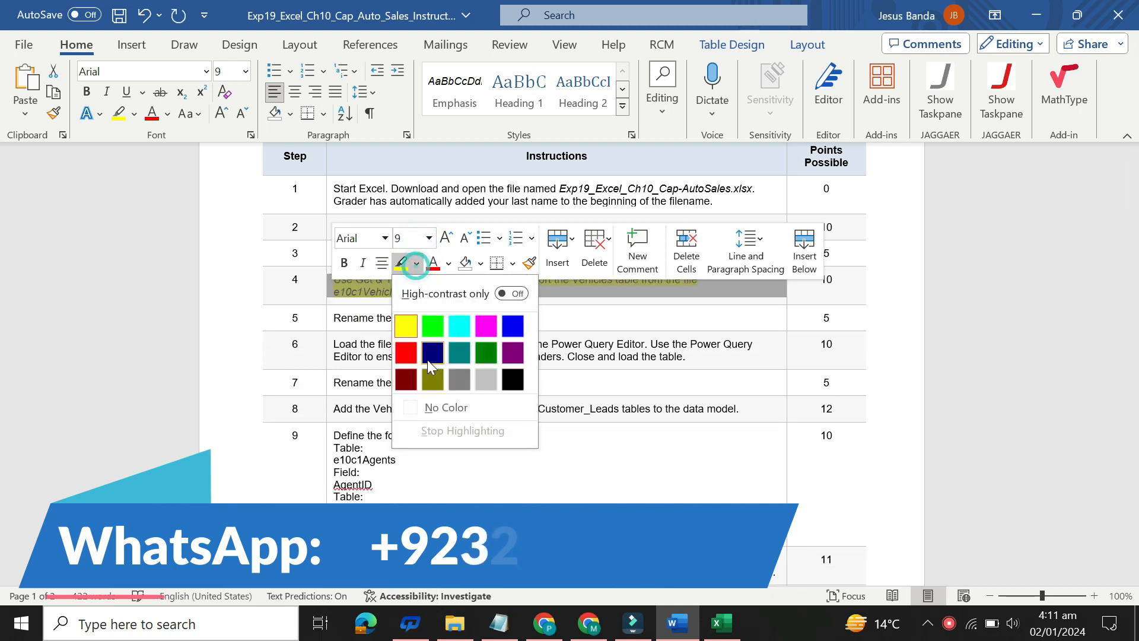
pyautogui.click(437, 405)
# Step: Set the step 5 instruction about renaming the worksheet Sales to 16 pt with yellow highlighting, and select its text for reading
pyautogui.click(326, 319)
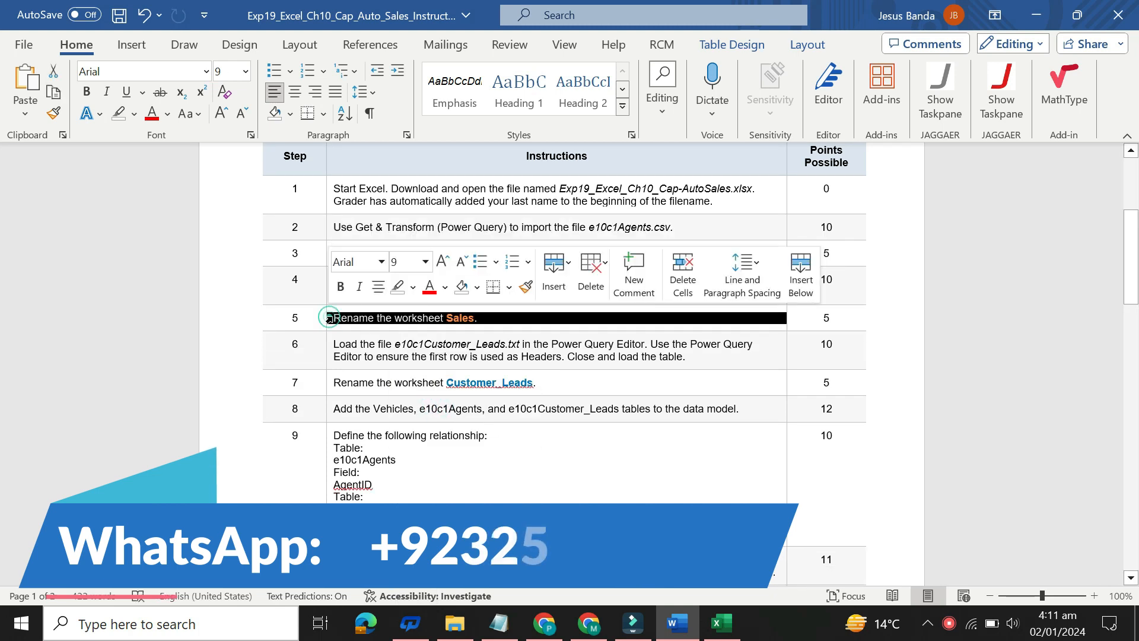
pyautogui.click(442, 262)
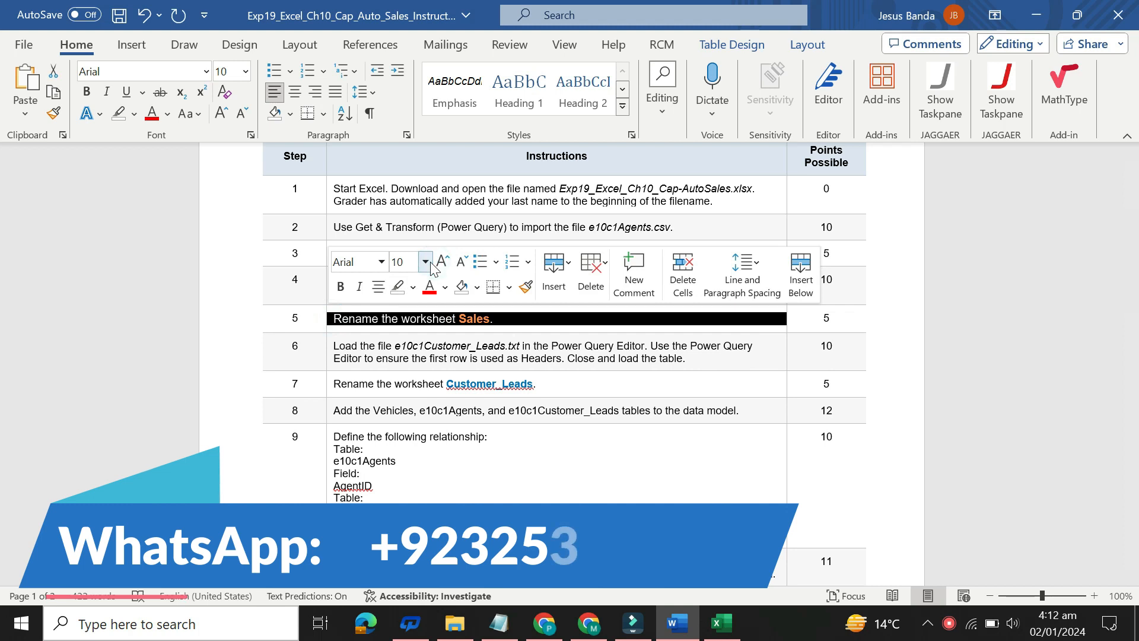
pyautogui.click(425, 261)
pyautogui.click(407, 422)
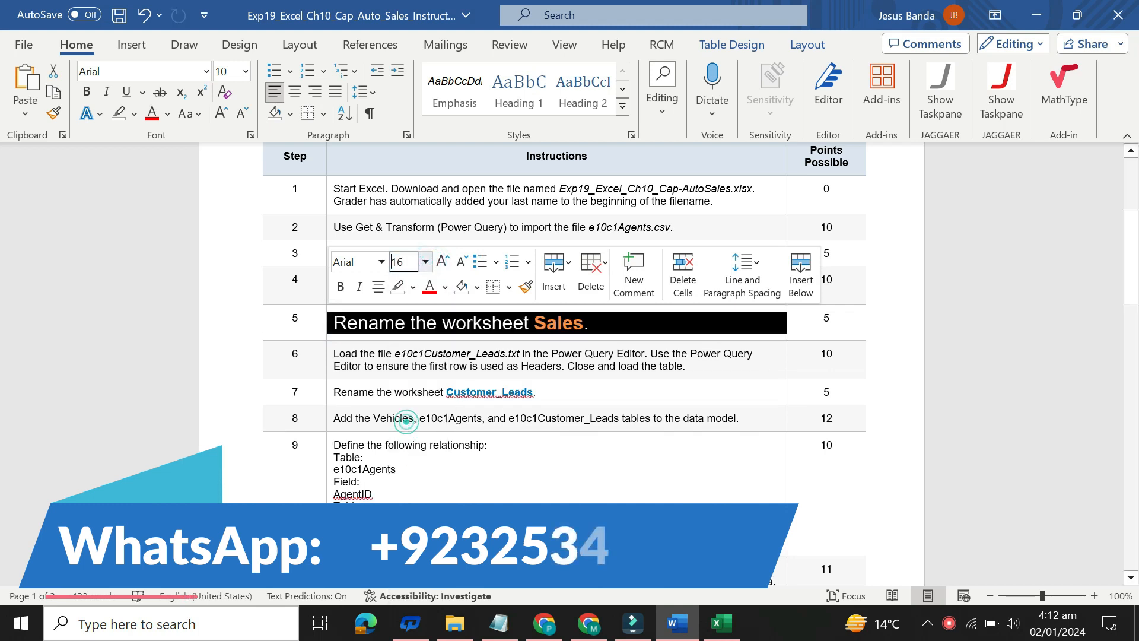
pyautogui.click(413, 287)
pyautogui.click(399, 356)
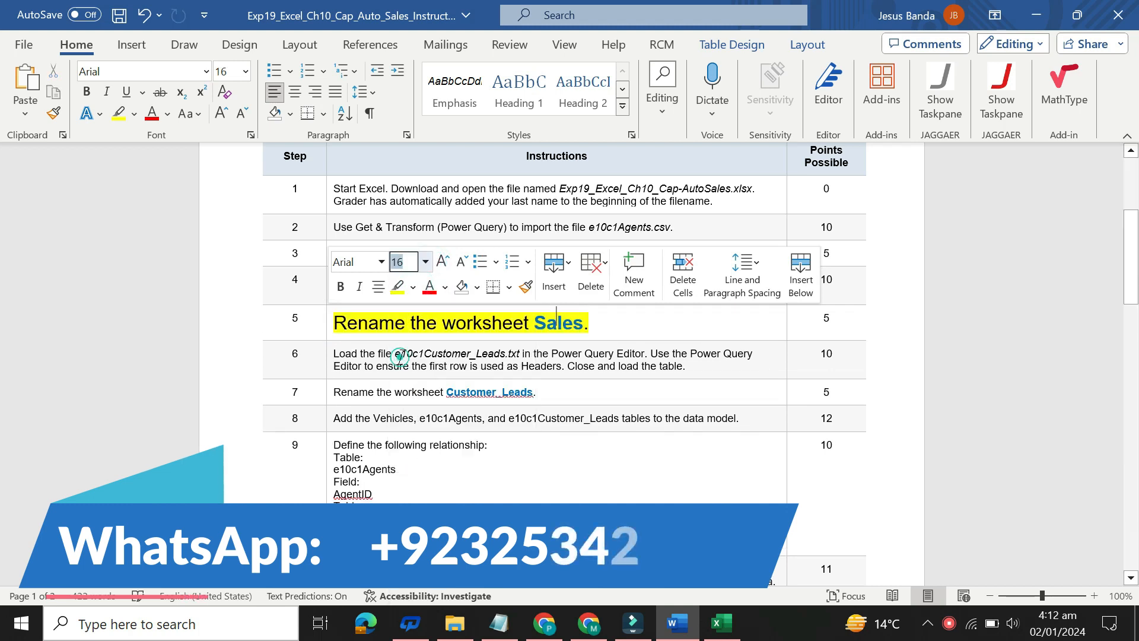
pyautogui.click(506, 354)
pyautogui.moveTo(1131, 261); pyautogui.dragTo(1136, 286)
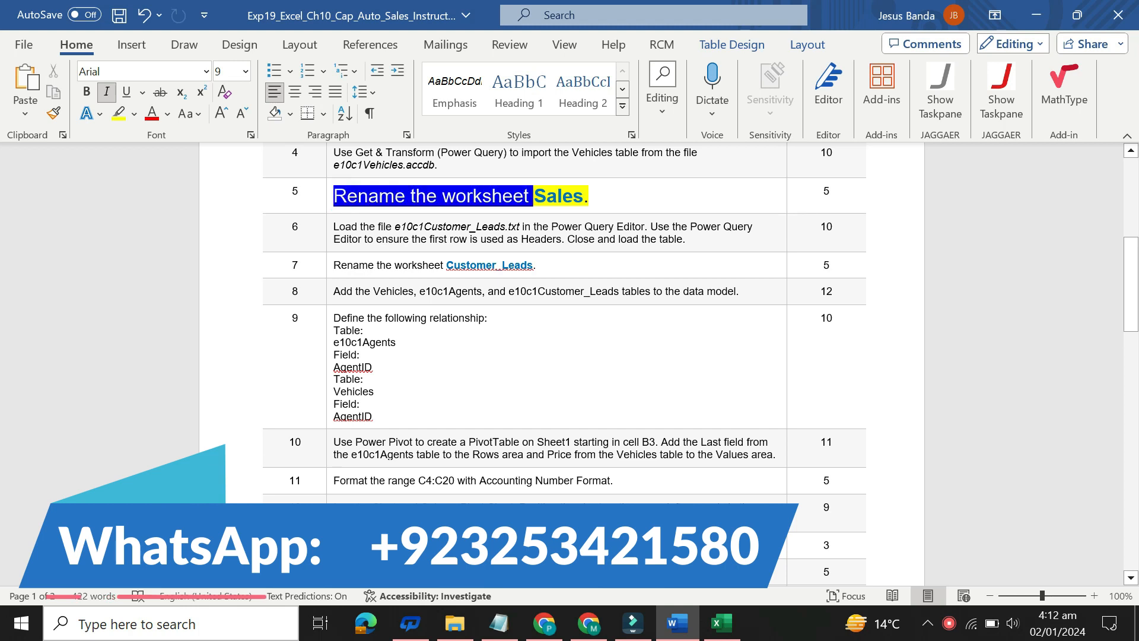
pyautogui.moveTo(335, 195); pyautogui.dragTo(585, 201)
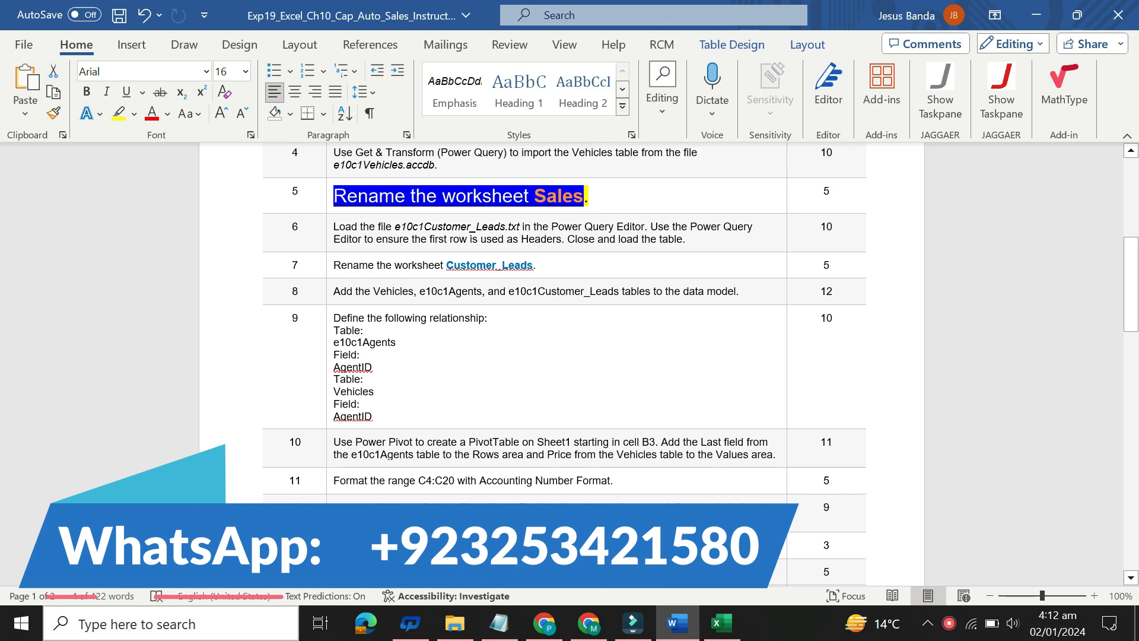
# Step: Switch to Excel, rename the worksheet holding the imported Vehicles table as Sales and close the Queries & Connections pane
pyautogui.moveTo(716, 627)
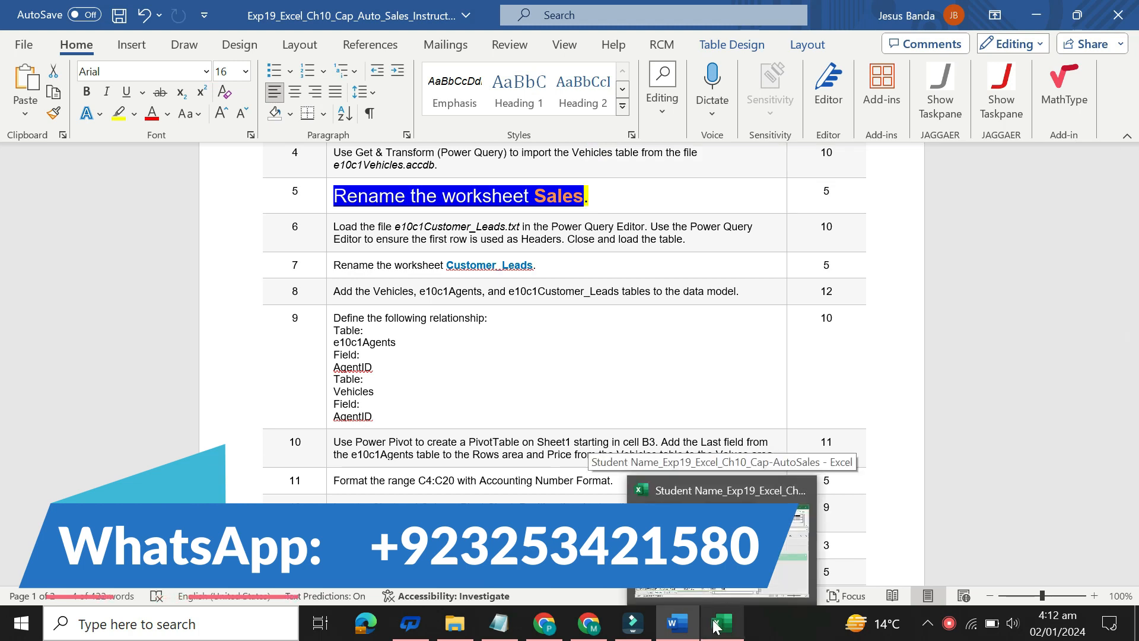
pyautogui.click(716, 627)
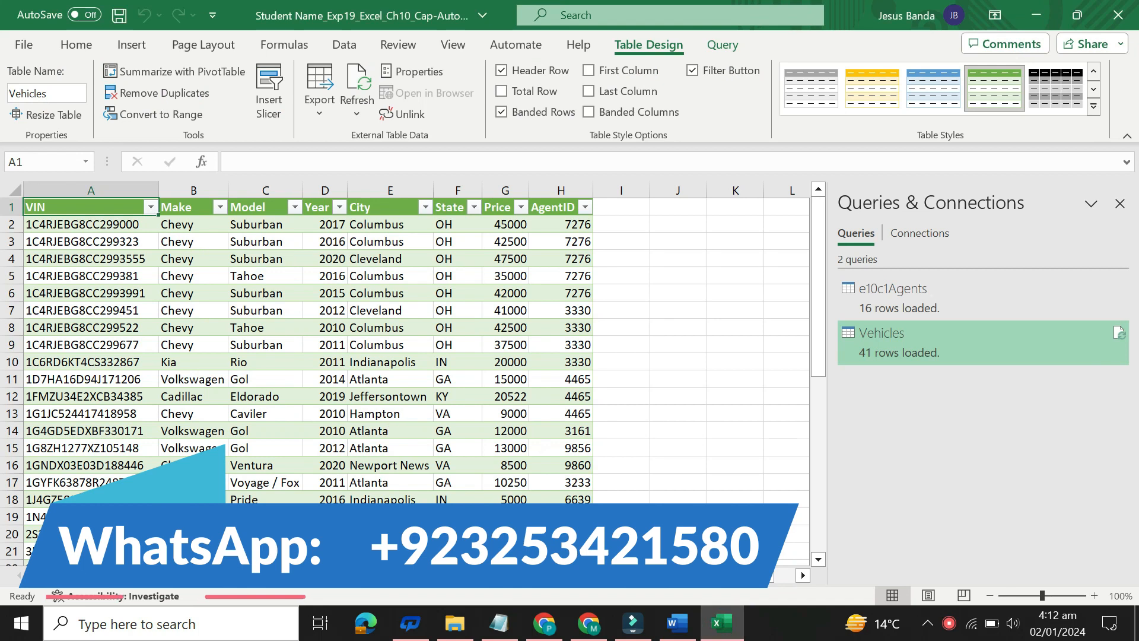
pyautogui.doubleClick(154, 576)
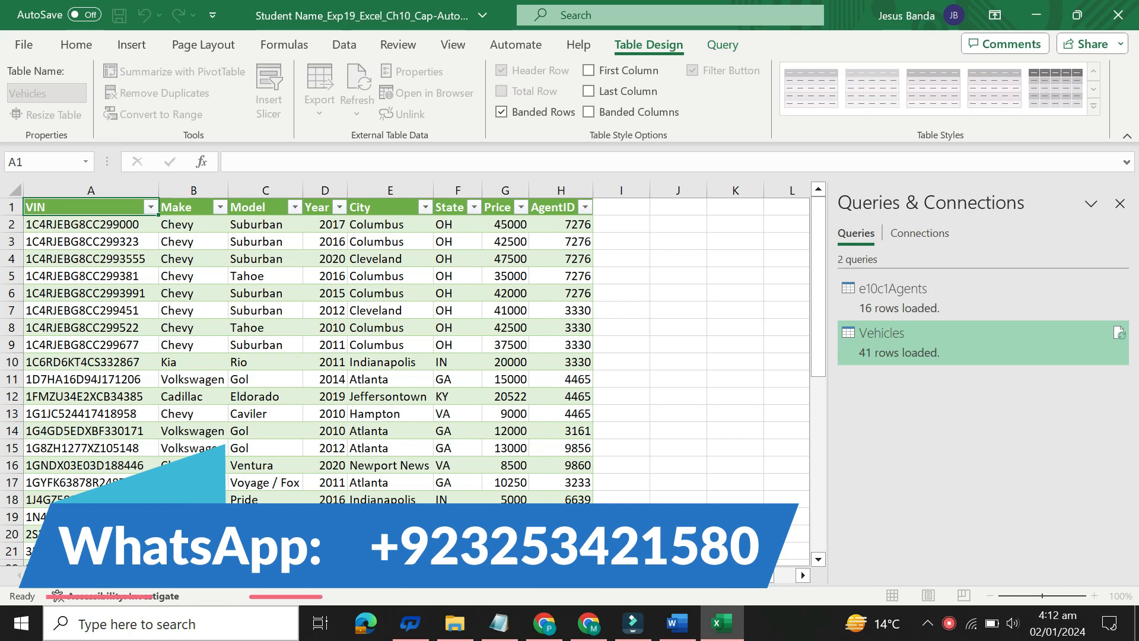
pyautogui.press('Return')
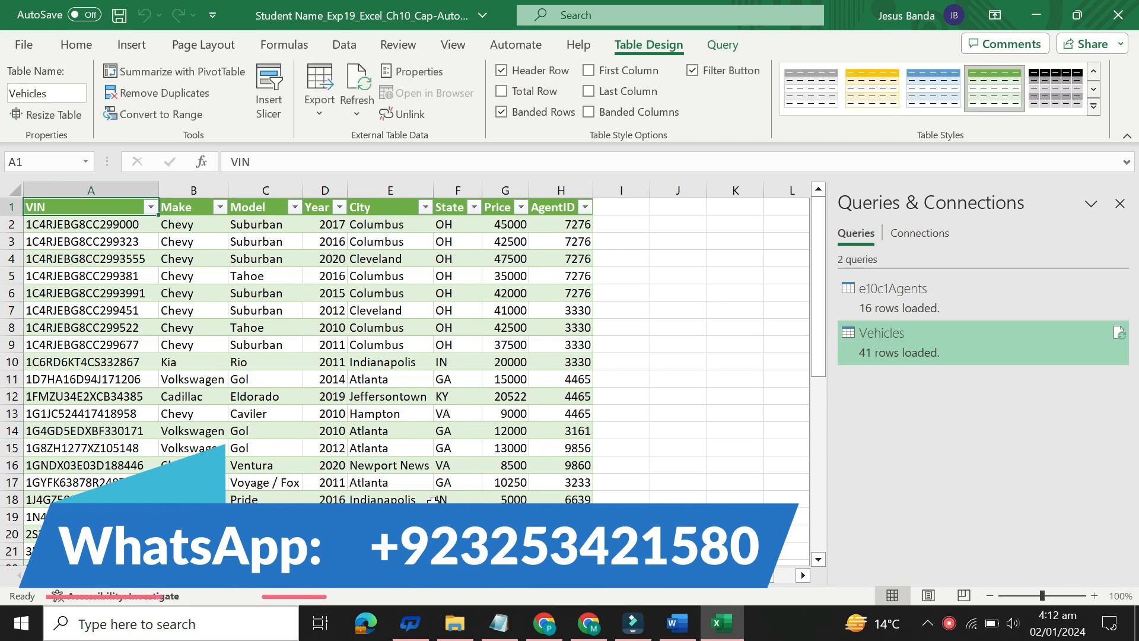
pyautogui.click(1121, 203)
pyautogui.click(681, 451)
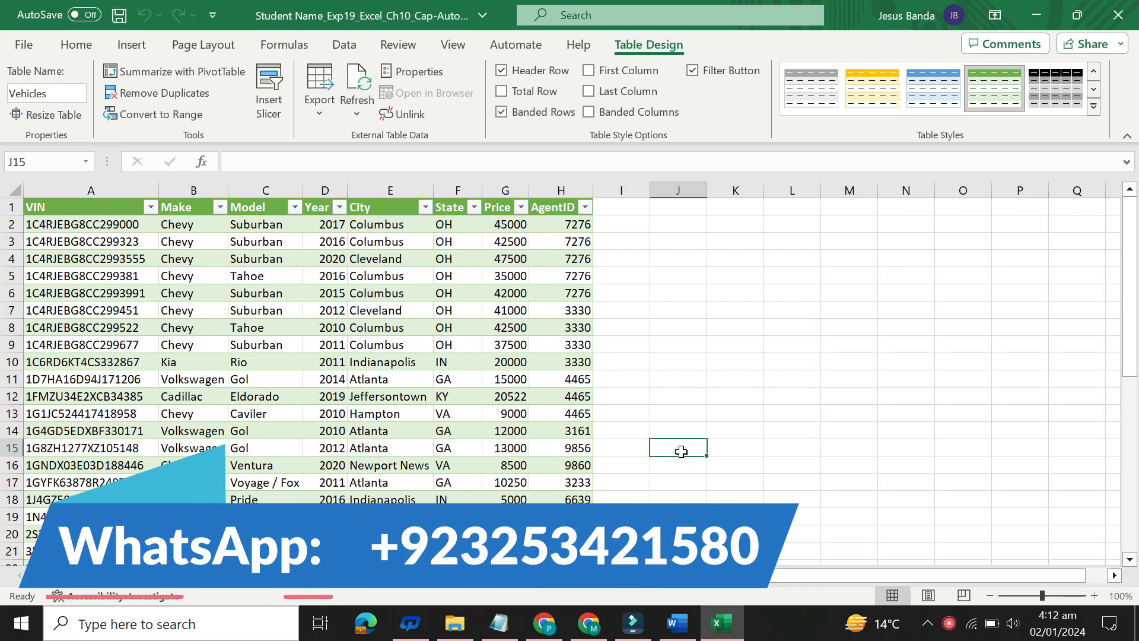
# Step: Return to Word, set the step 5 instruction text back to 9 pt and remove its highlight color
pyautogui.click(672, 630)
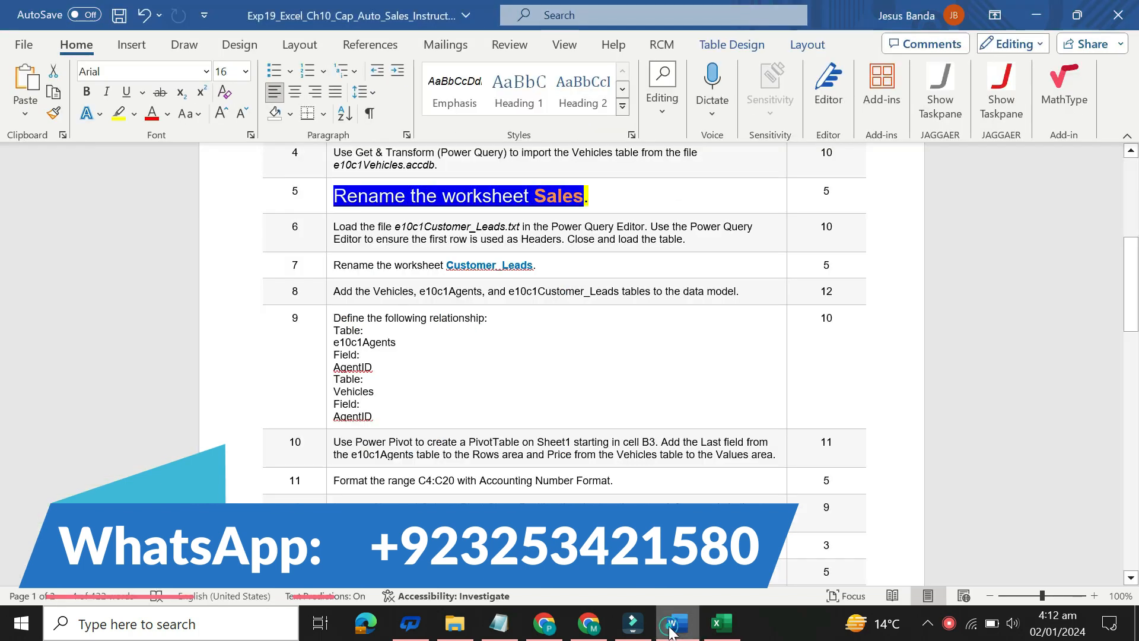
pyautogui.click(326, 207)
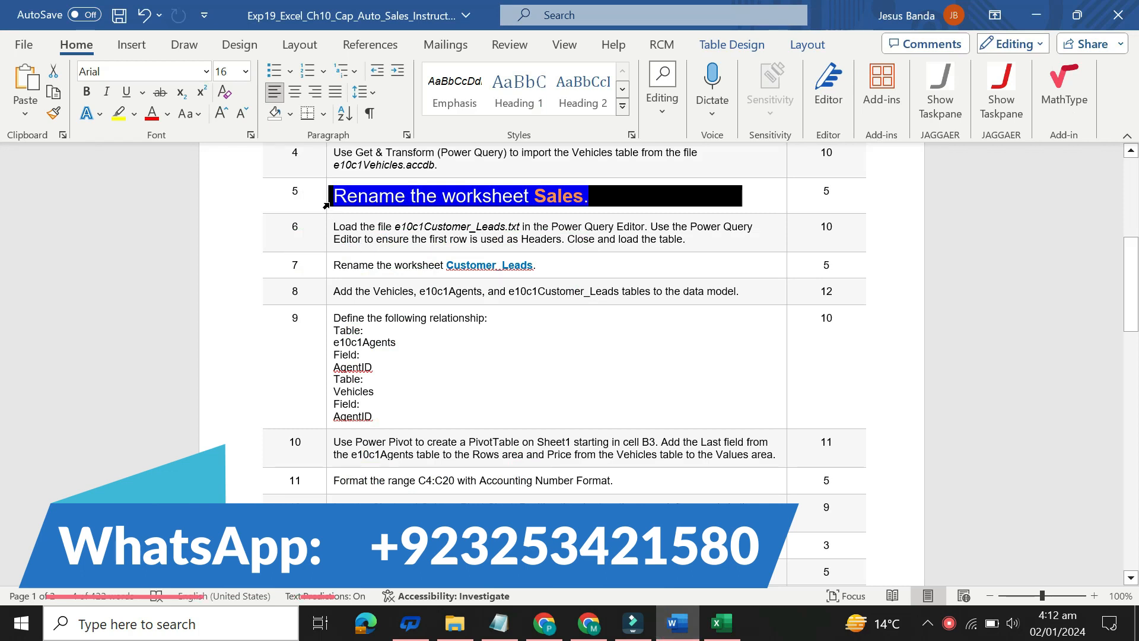
pyautogui.click(425, 148)
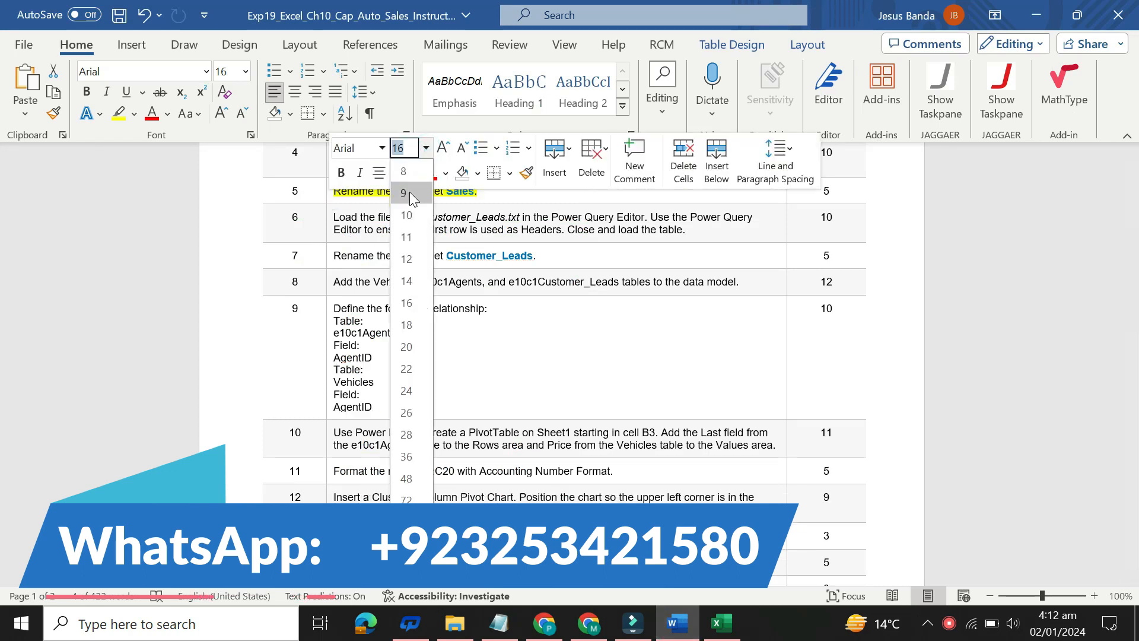
pyautogui.click(405, 193)
pyautogui.click(413, 173)
pyautogui.click(427, 318)
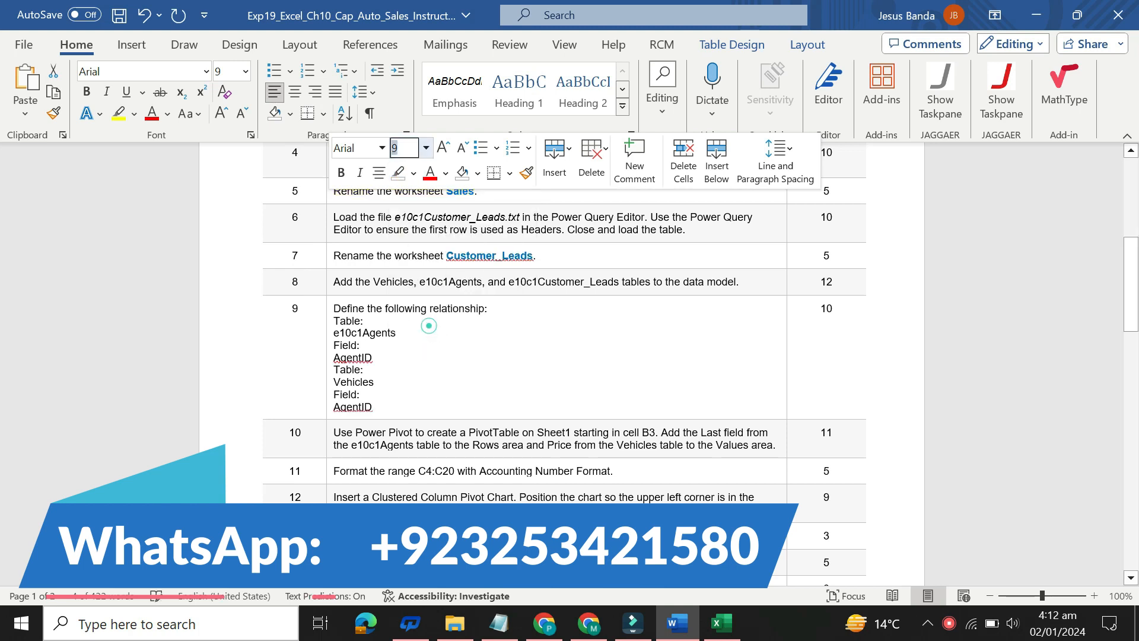
# Step: Set the step 6 instruction about loading e10c1Customer_Leads.txt to 16 pt with yellow highlighting, select its first sentence, and switch to Excel
pyautogui.click(328, 226)
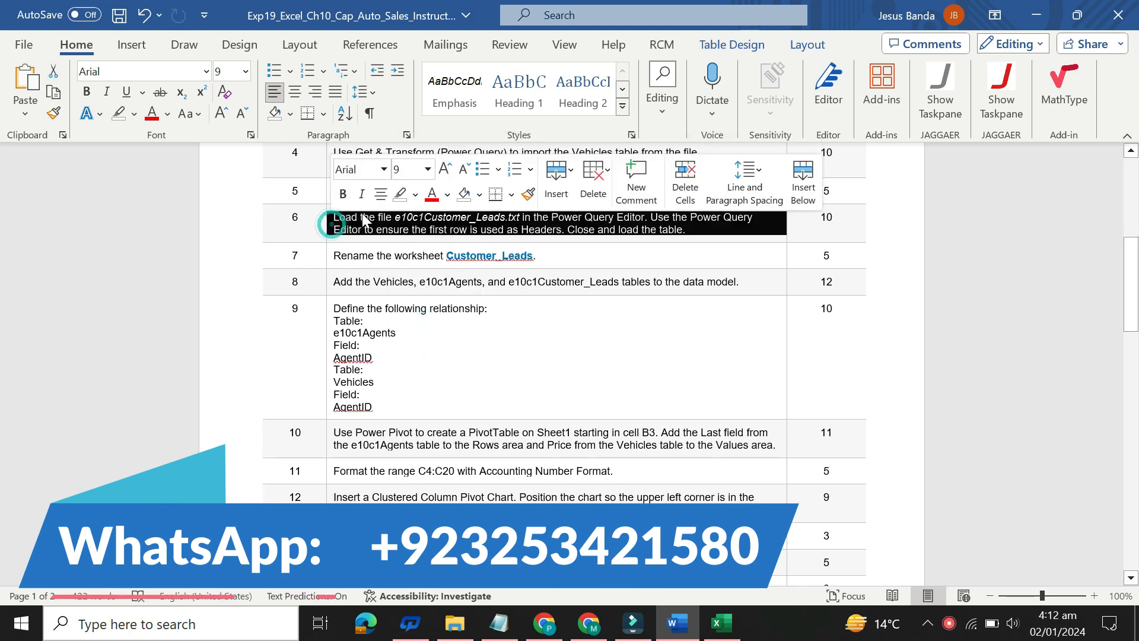
pyautogui.click(428, 170)
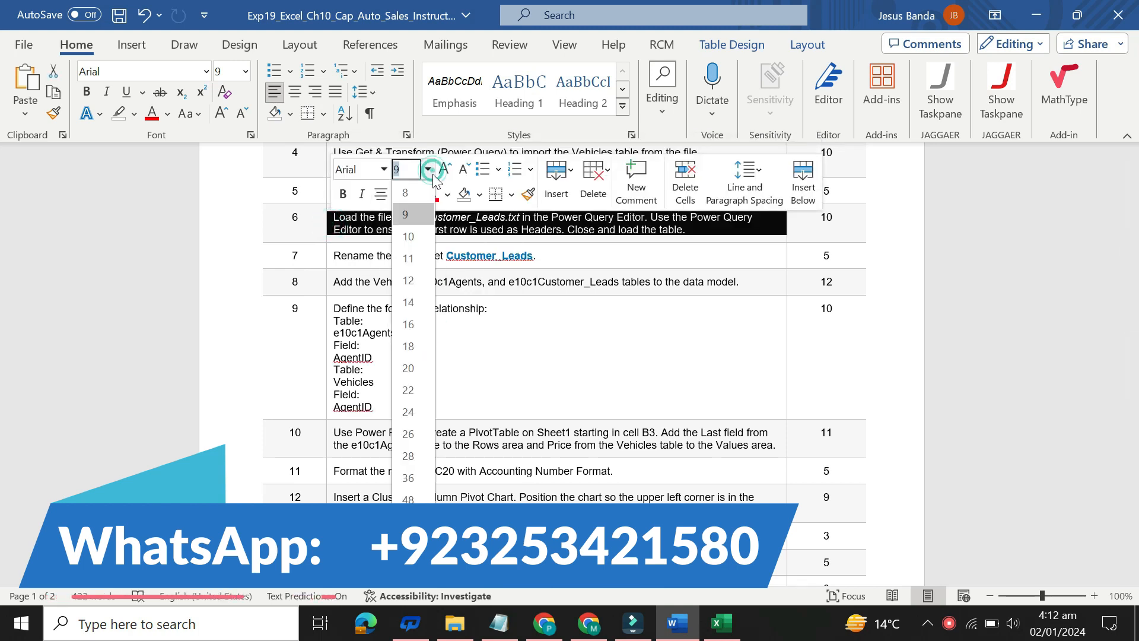
pyautogui.click(408, 324)
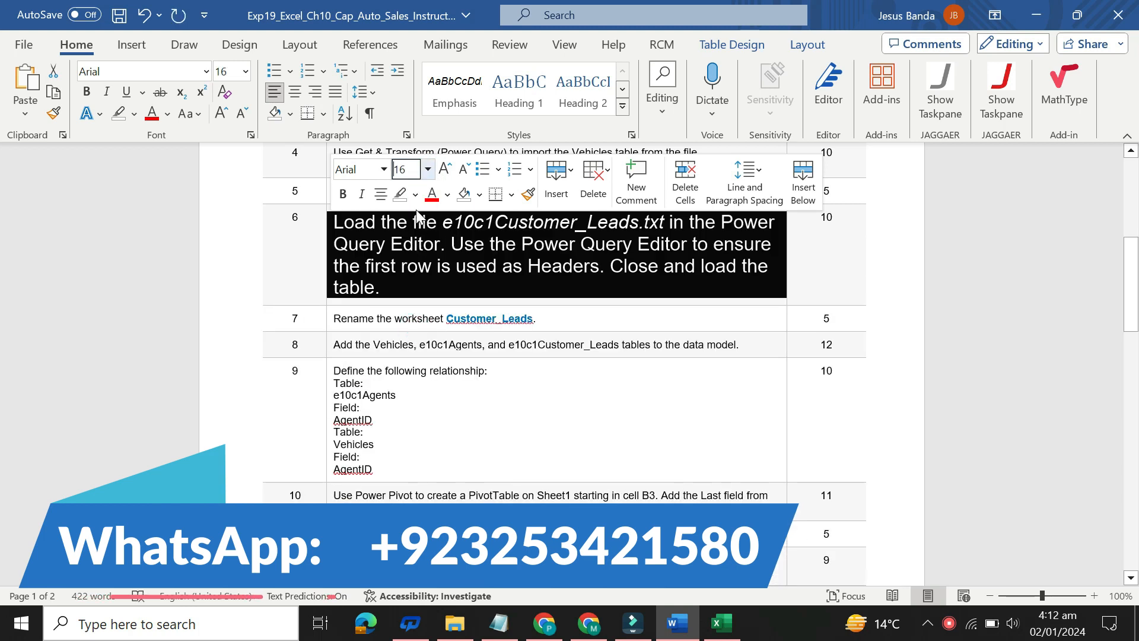
pyautogui.click(415, 194)
pyautogui.click(407, 252)
pyautogui.click(375, 243)
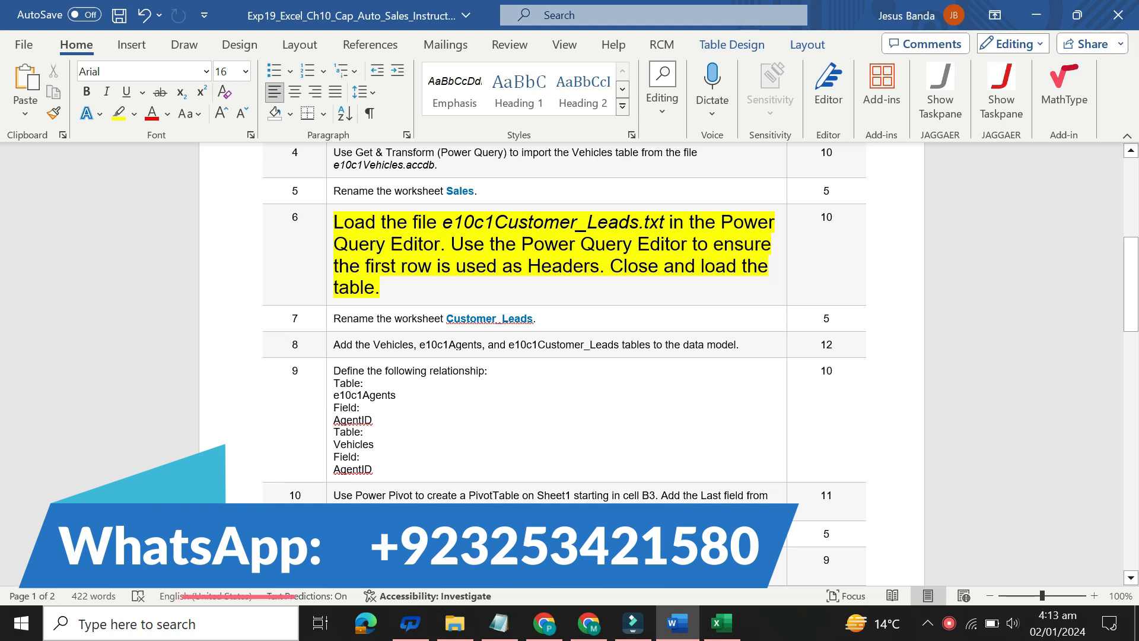
pyautogui.moveTo(333, 222); pyautogui.dragTo(478, 224)
pyautogui.moveTo(566, 222); pyautogui.dragTo(440, 244)
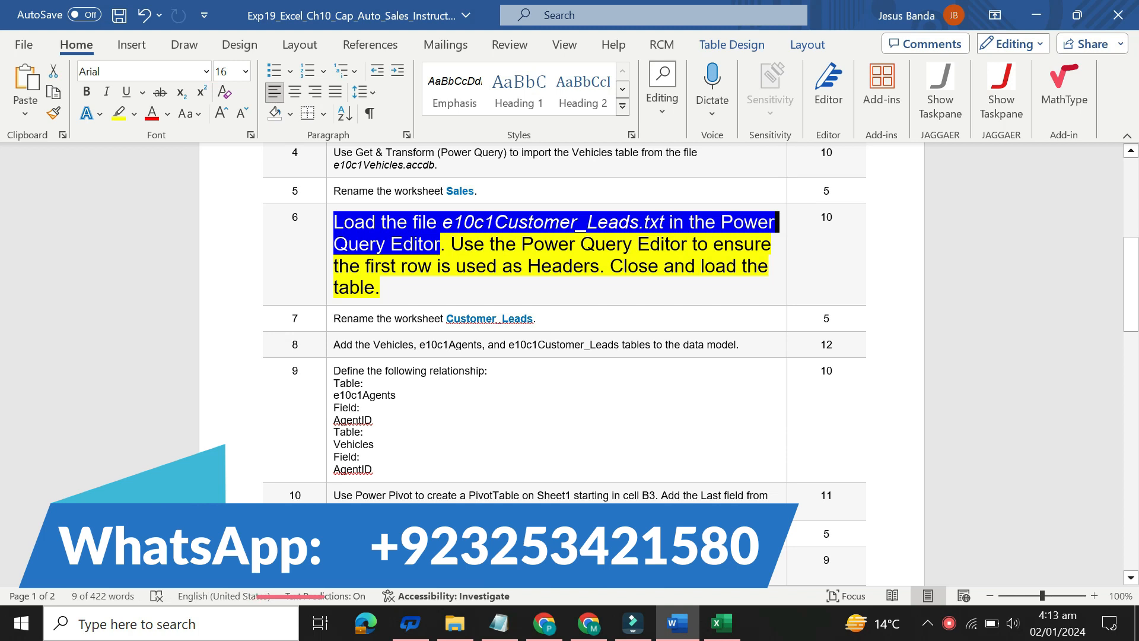
pyautogui.click(715, 621)
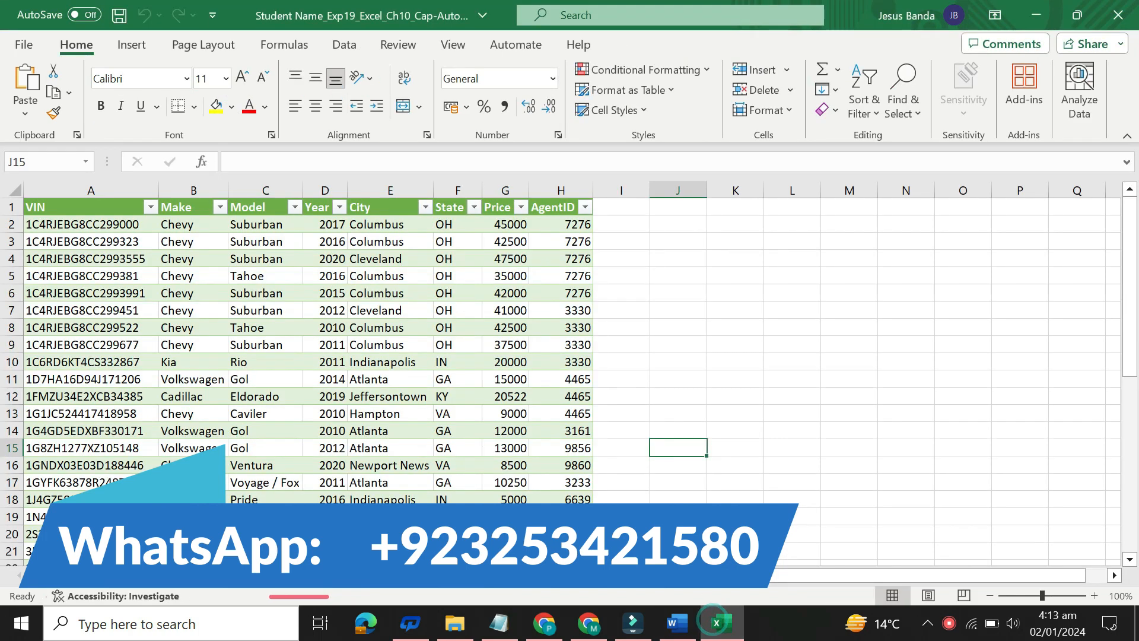
# Step: From the blank worksheet, import the text file e10c1Customer_Leads and open it in the Power Query Editor with Transform Data
pyautogui.click(140, 575)
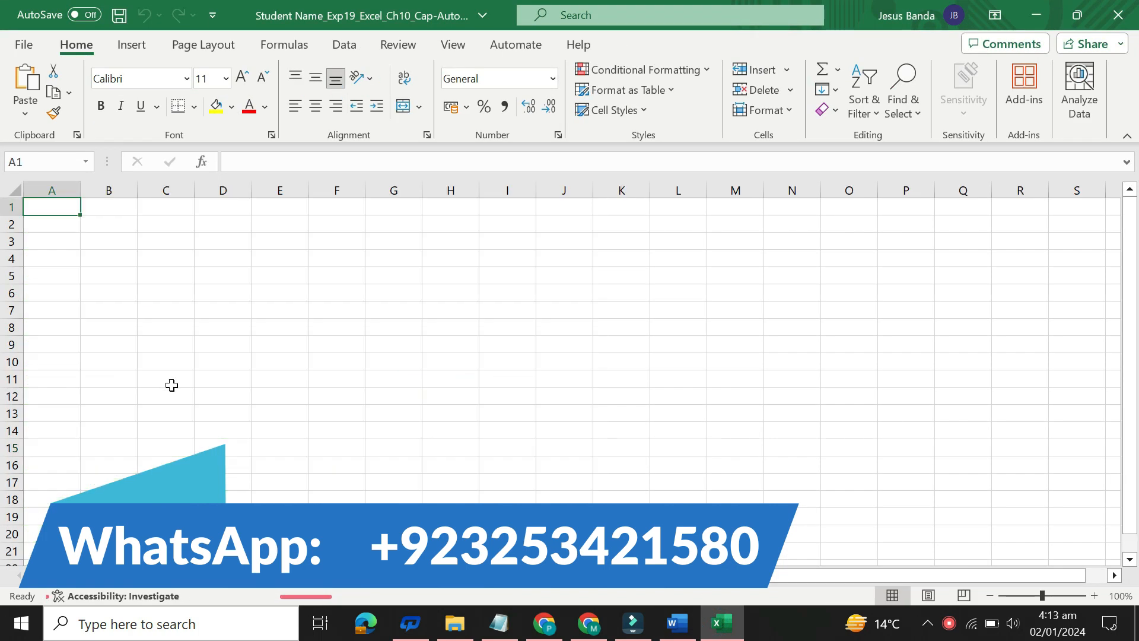
pyautogui.click(343, 43)
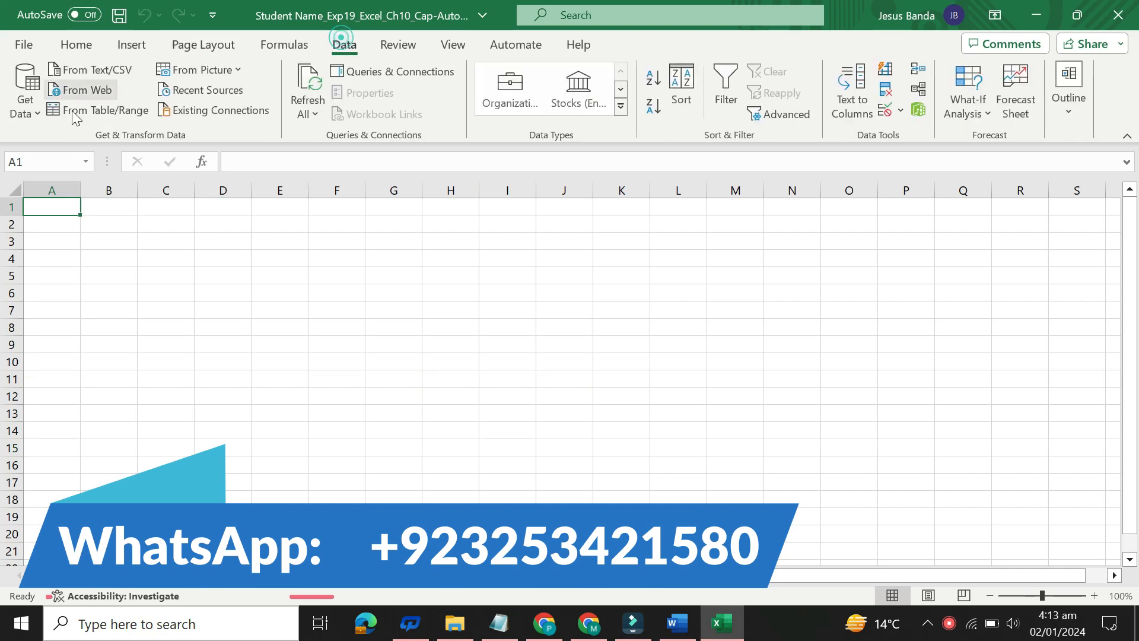
pyautogui.click(22, 108)
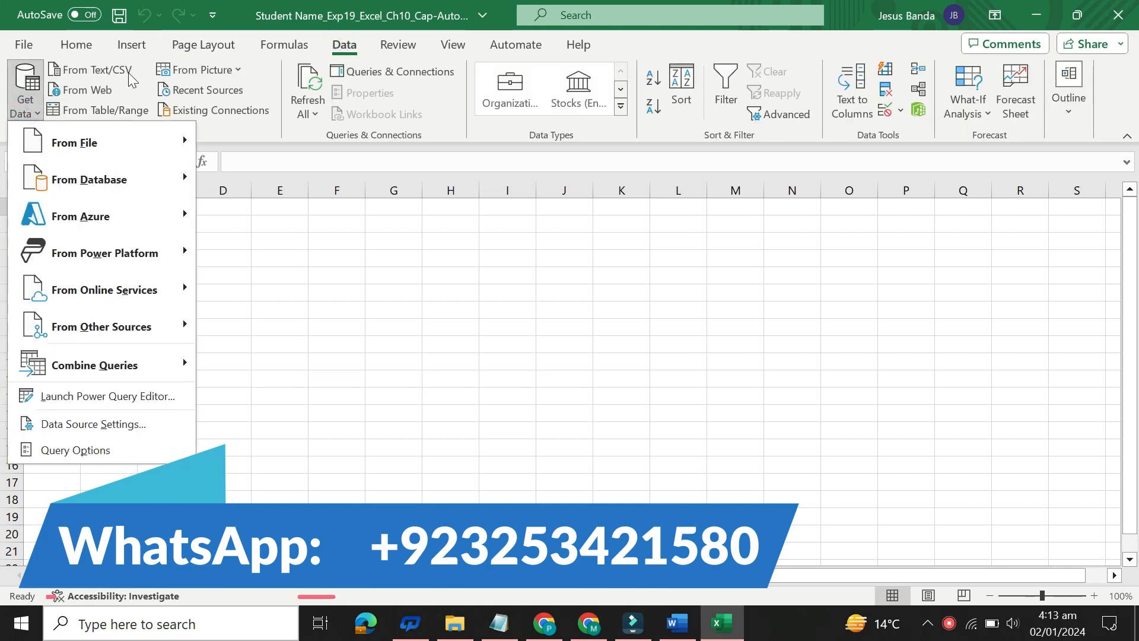
pyautogui.moveTo(145, 148)
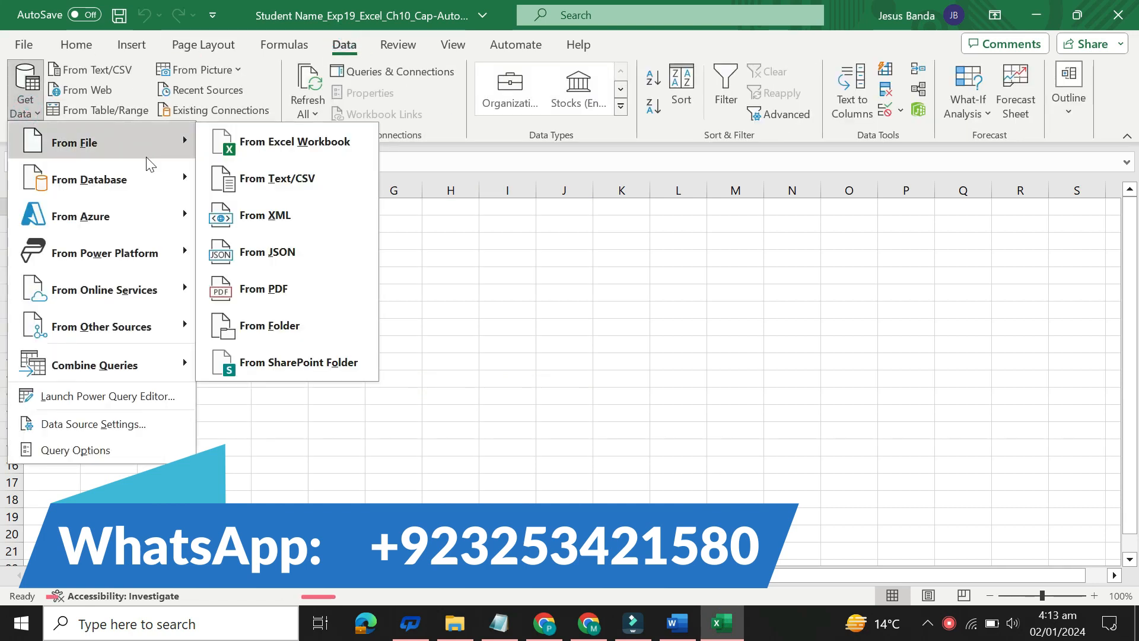
pyautogui.click(279, 179)
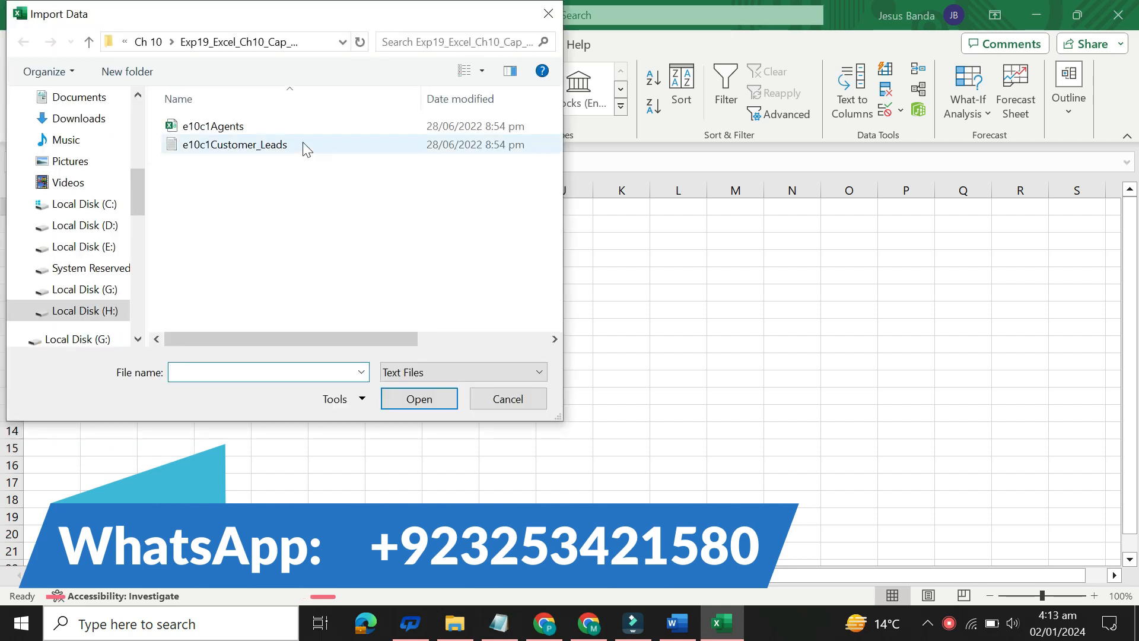
pyautogui.doubleClick(303, 144)
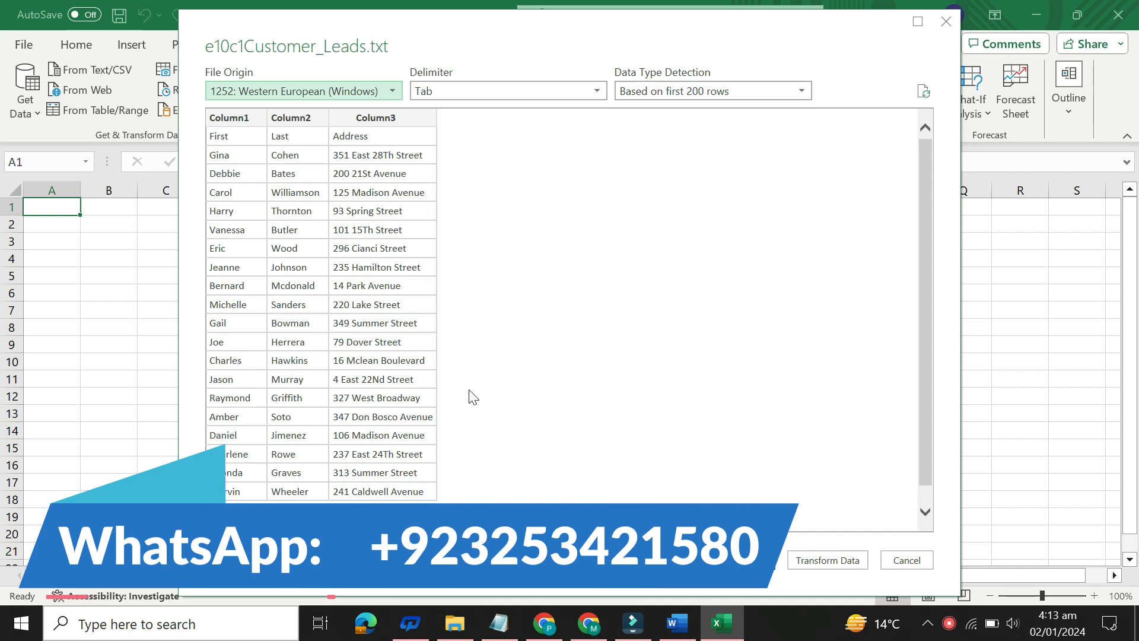
pyautogui.click(823, 559)
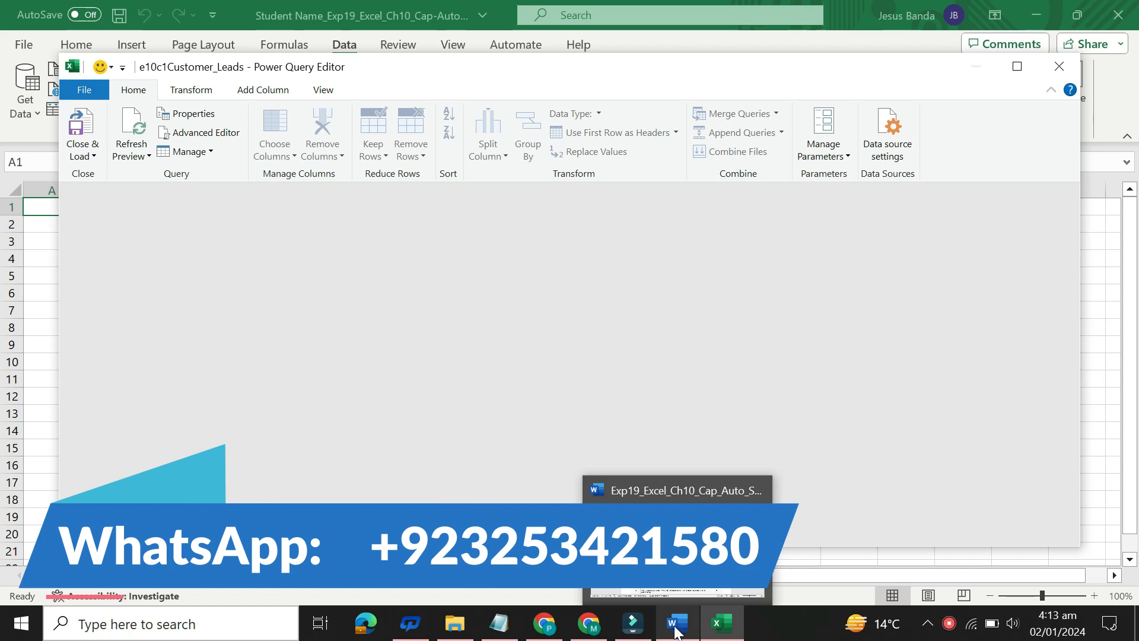
# Step: Switch to Word, select the step 6 sentence about using the first row as headers, and return to the Power Query Editor
pyautogui.click(676, 631)
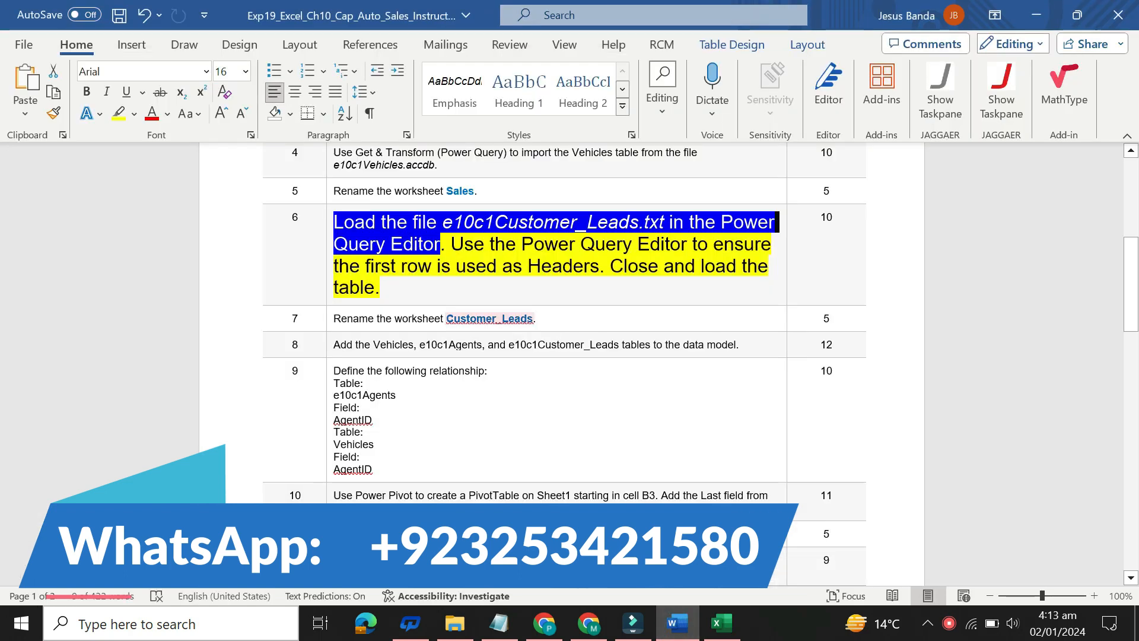
pyautogui.moveTo(451, 244); pyautogui.dragTo(597, 267)
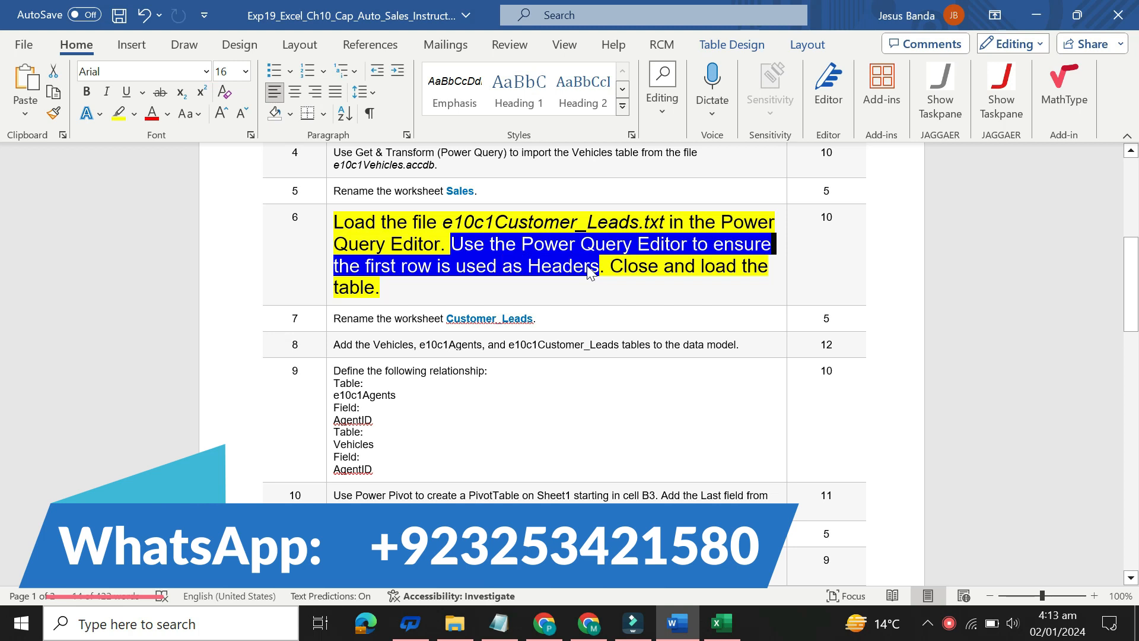
pyautogui.click(720, 629)
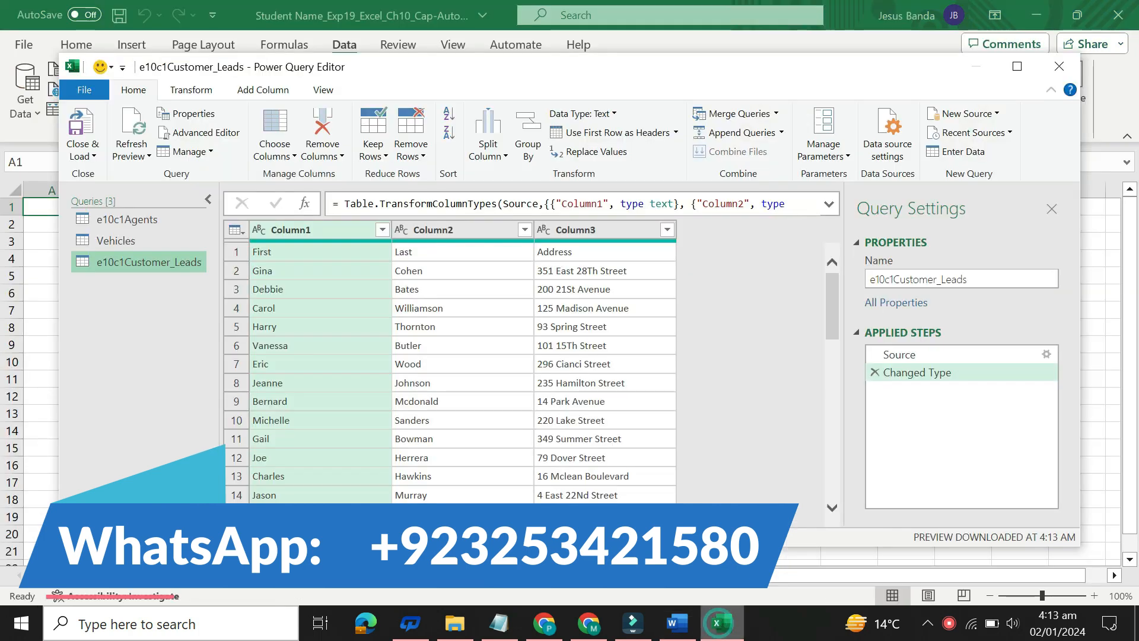
# Step: Examine the first row of the e10c1Customer_Leads preview and the table commands for using it as headers
pyautogui.click(237, 254)
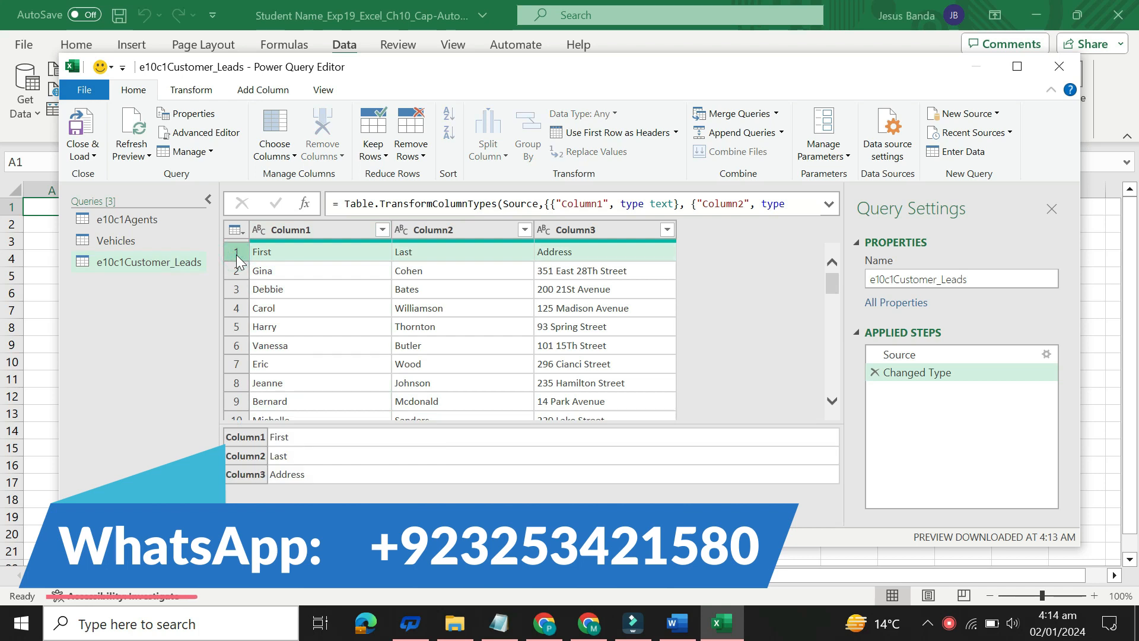
pyautogui.click(252, 258)
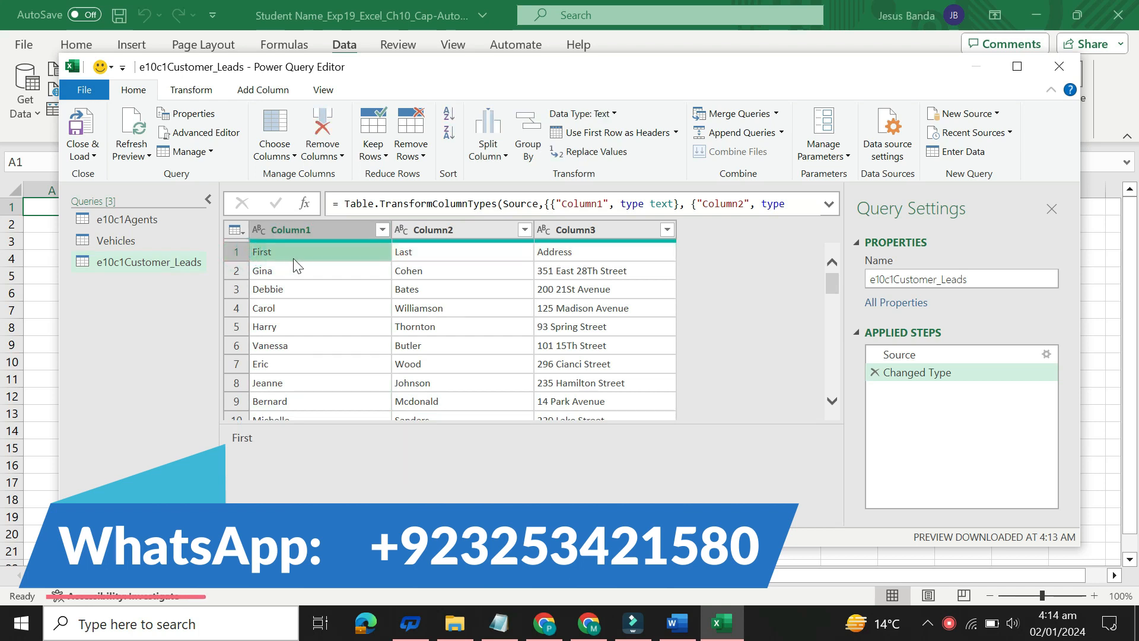
pyautogui.click(235, 254)
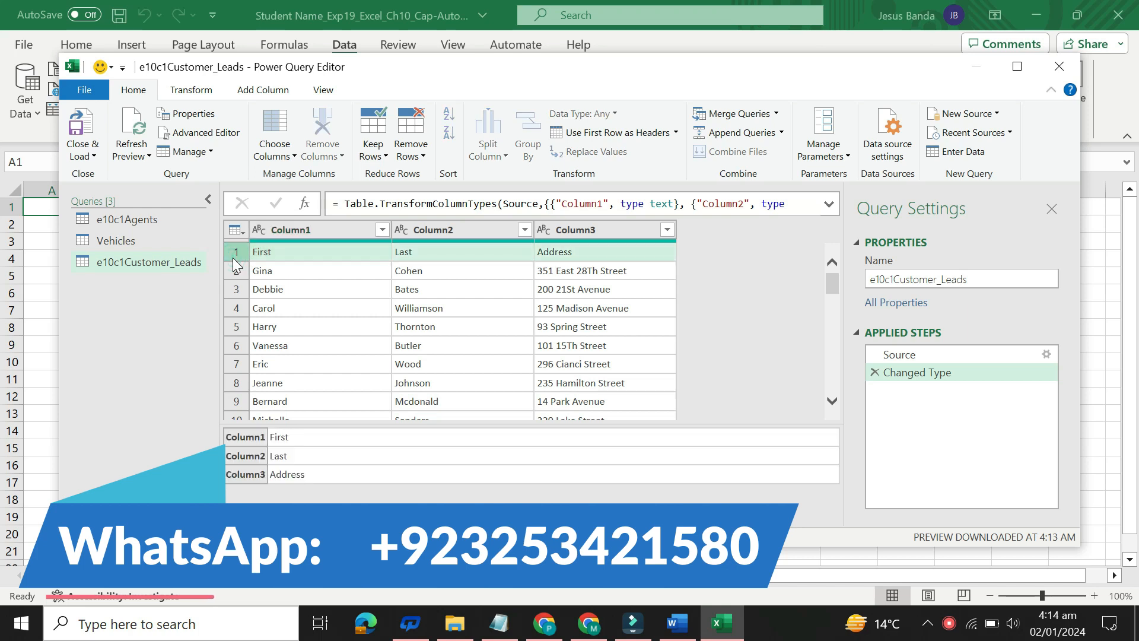
pyautogui.click(340, 314)
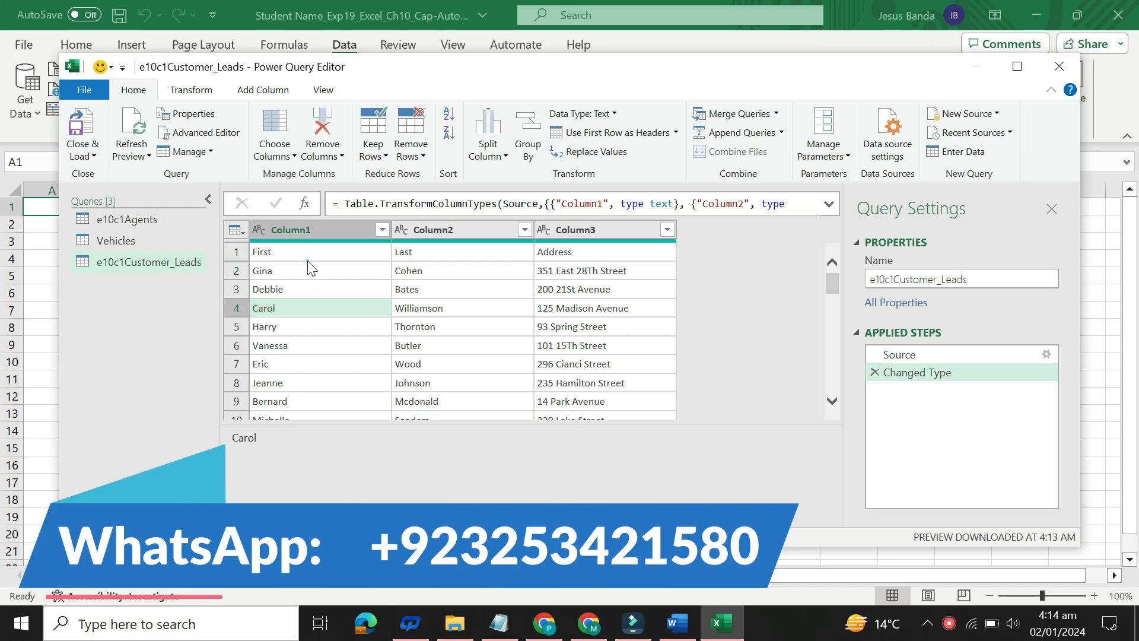
pyautogui.click(270, 254)
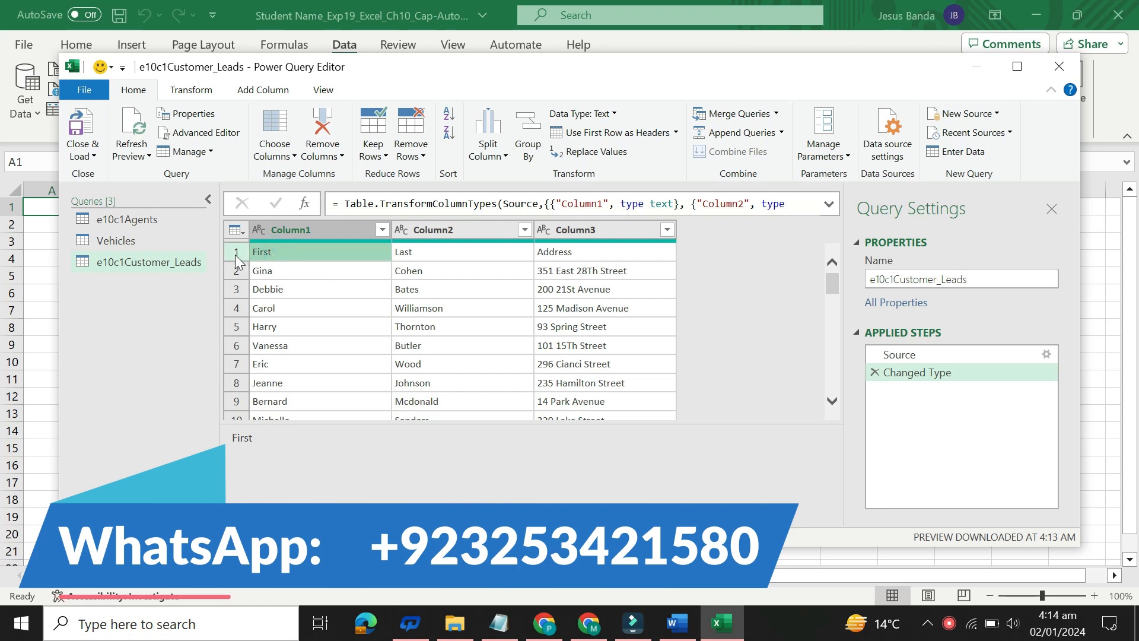
pyautogui.click(236, 255)
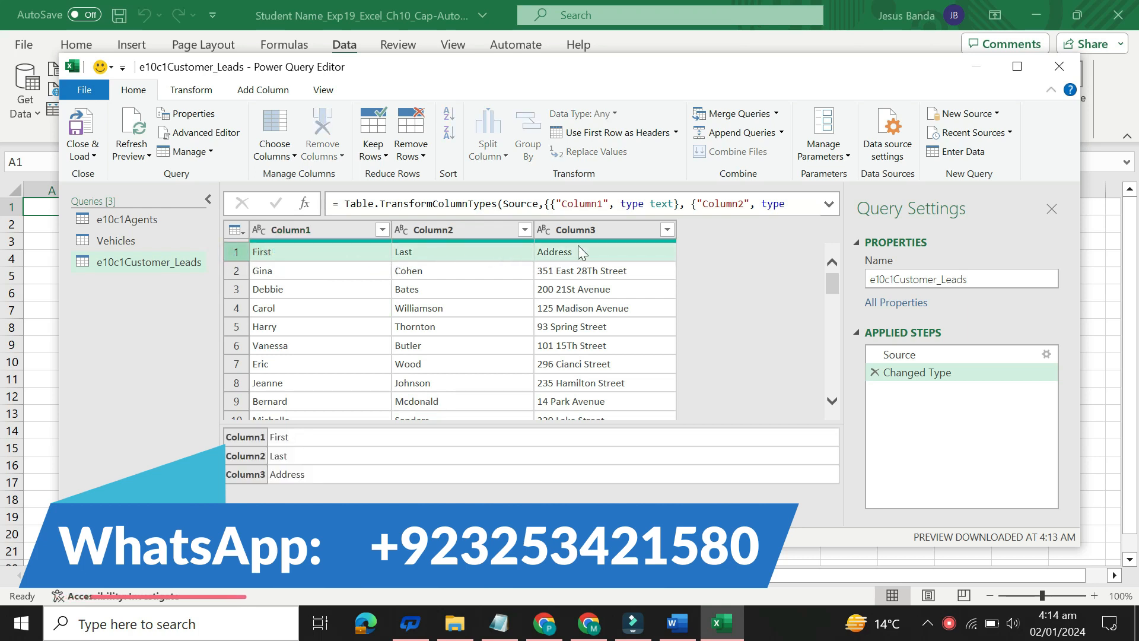
pyautogui.click(235, 229)
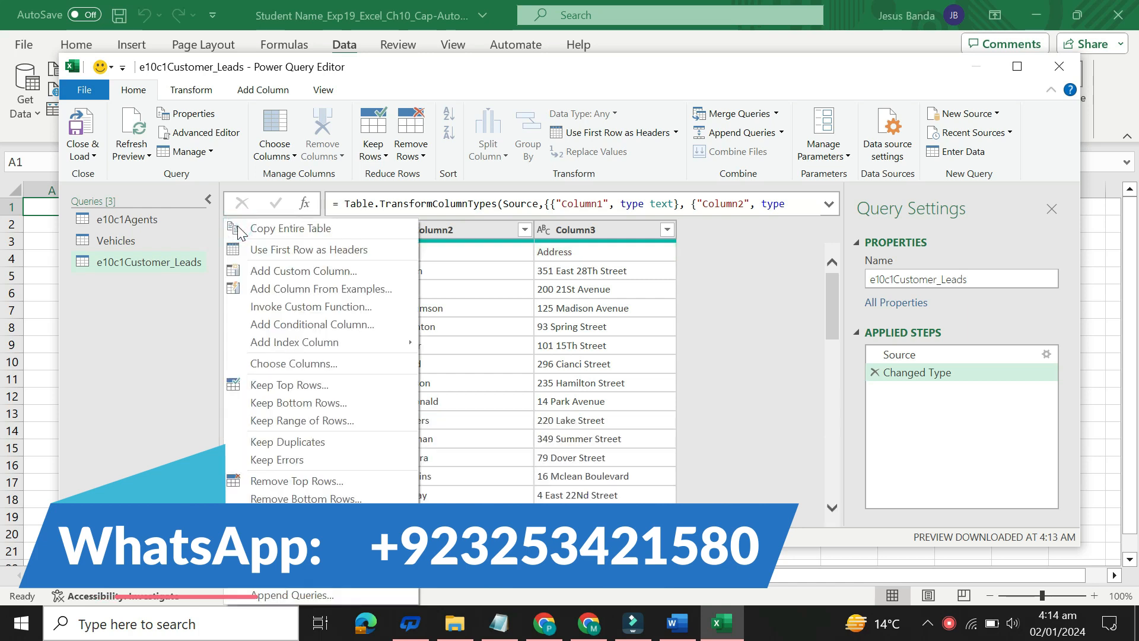
pyautogui.click(540, 308)
pyautogui.click(540, 308)
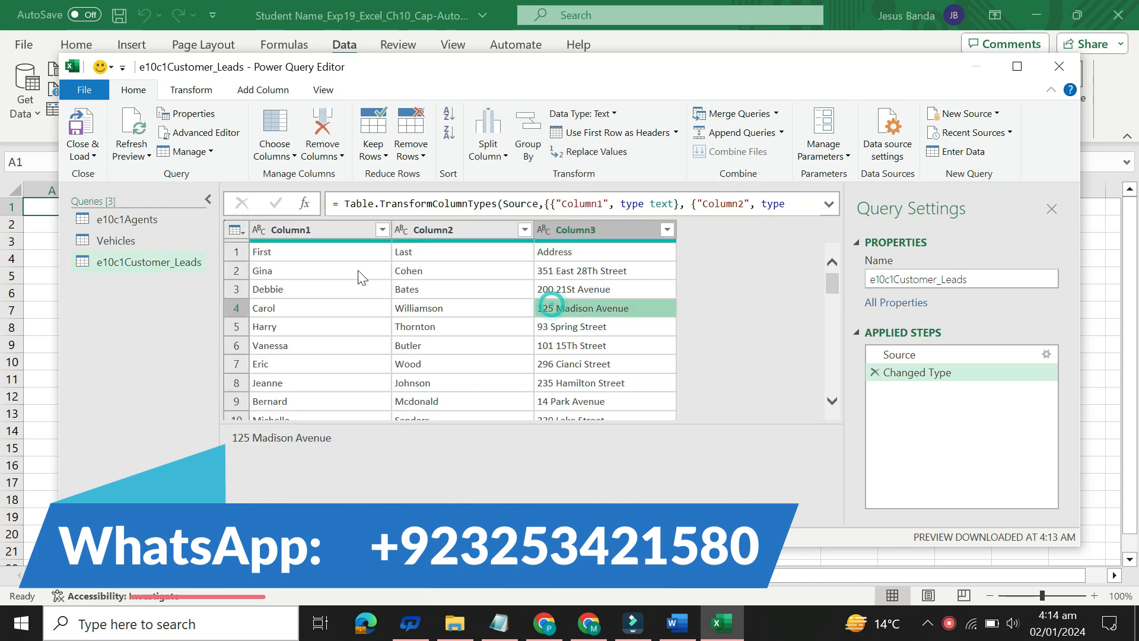
# Step: Select the preview's first row, then close and load the e10c1Customer_Leads query into the workbook
pyautogui.click(238, 252)
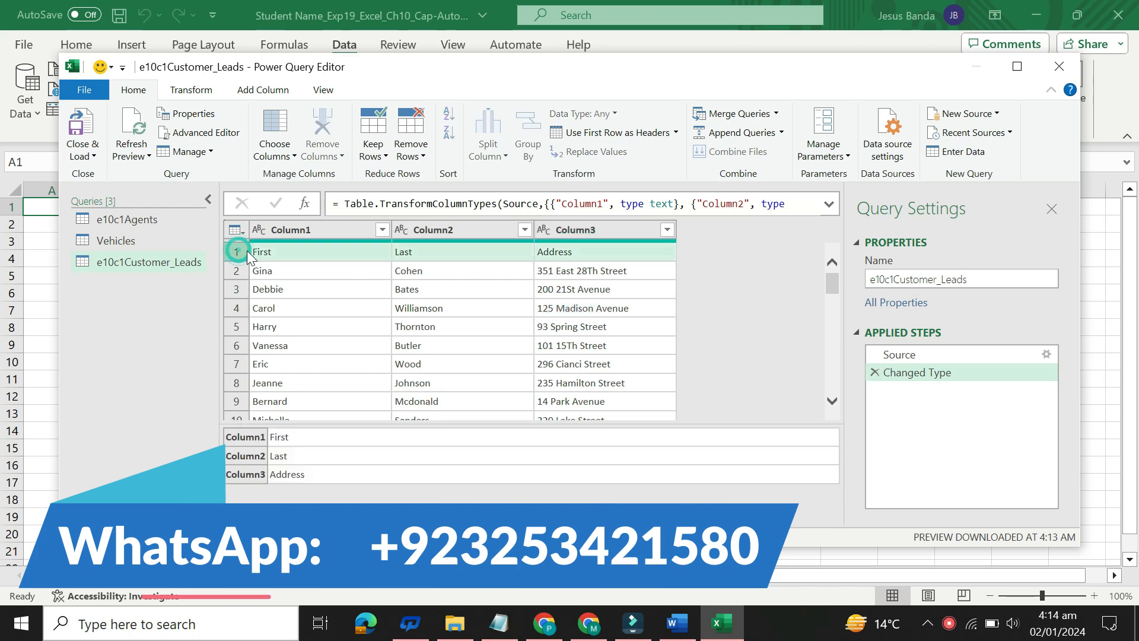
pyautogui.click(92, 156)
pyautogui.click(129, 178)
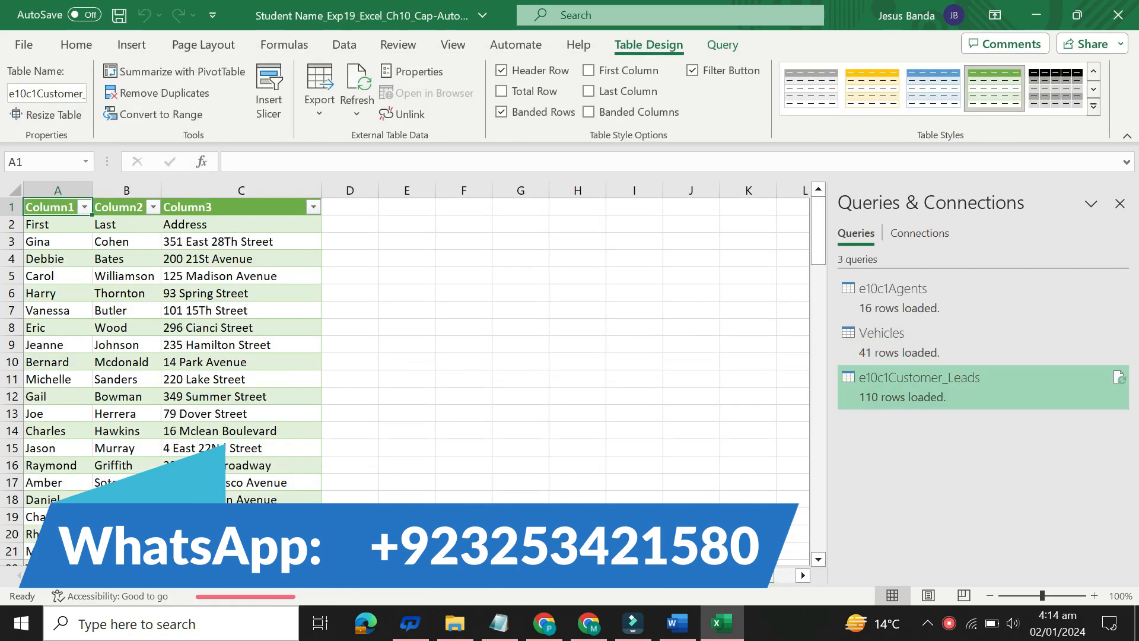
# Step: Switch to Word, set the step 6 instruction text back to 9 pt and remove its highlight color
pyautogui.click(677, 623)
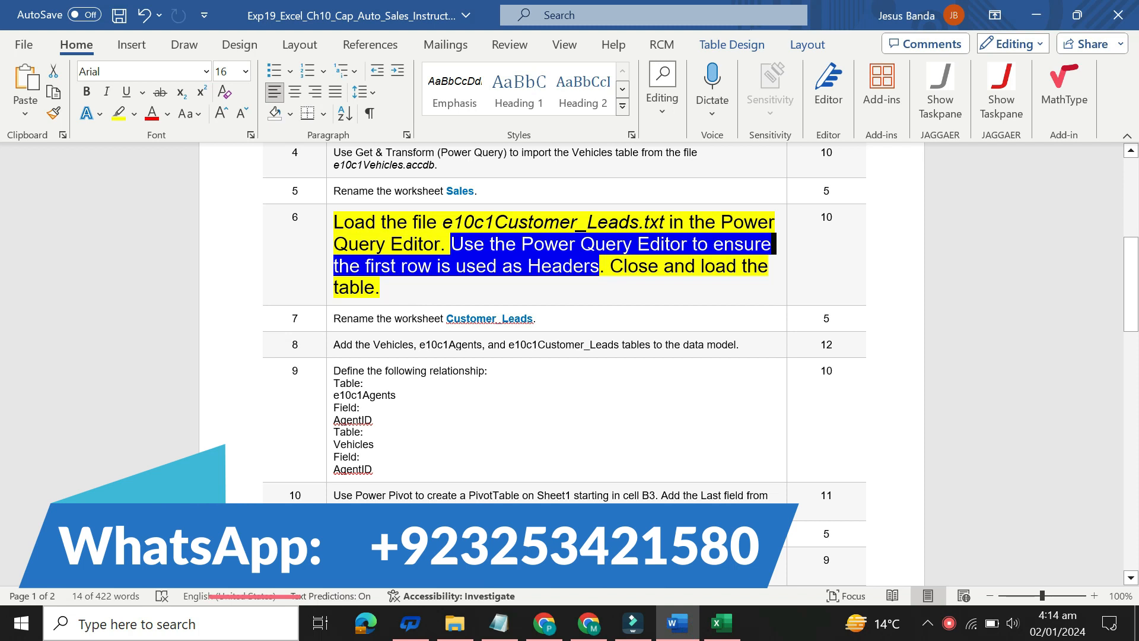
pyautogui.click(327, 246)
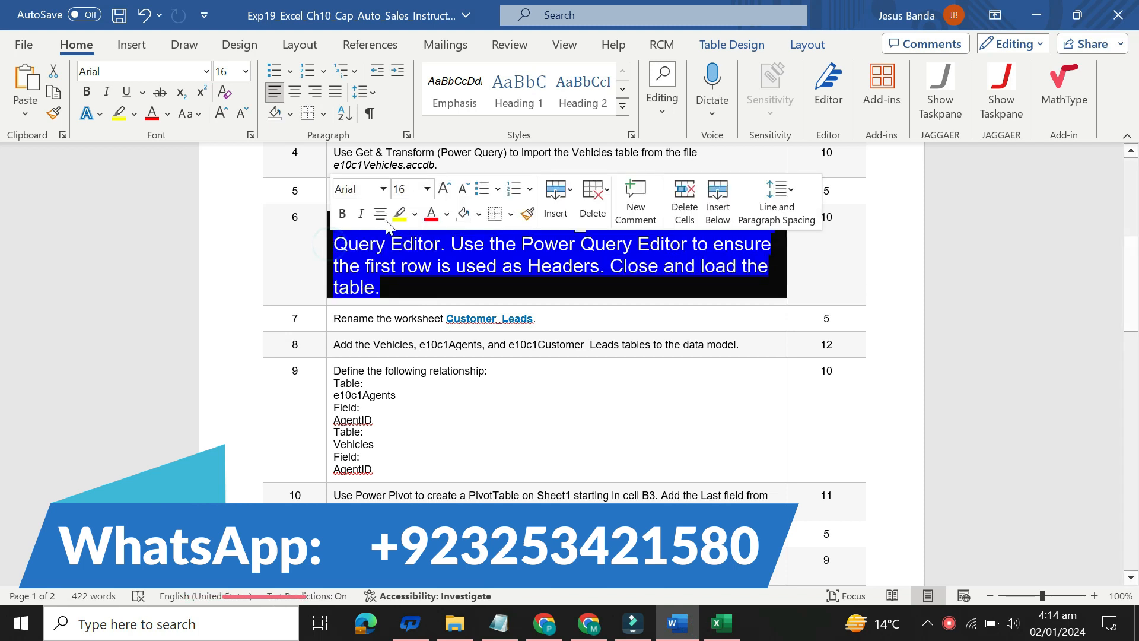
pyautogui.click(424, 190)
pyautogui.click(405, 233)
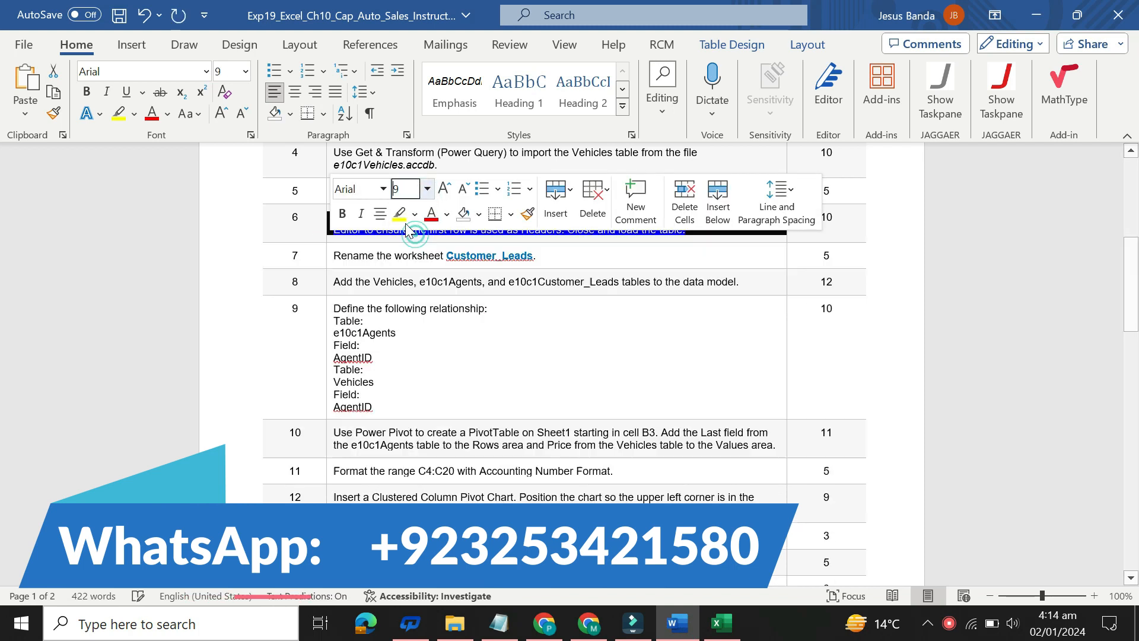
pyautogui.click(414, 212)
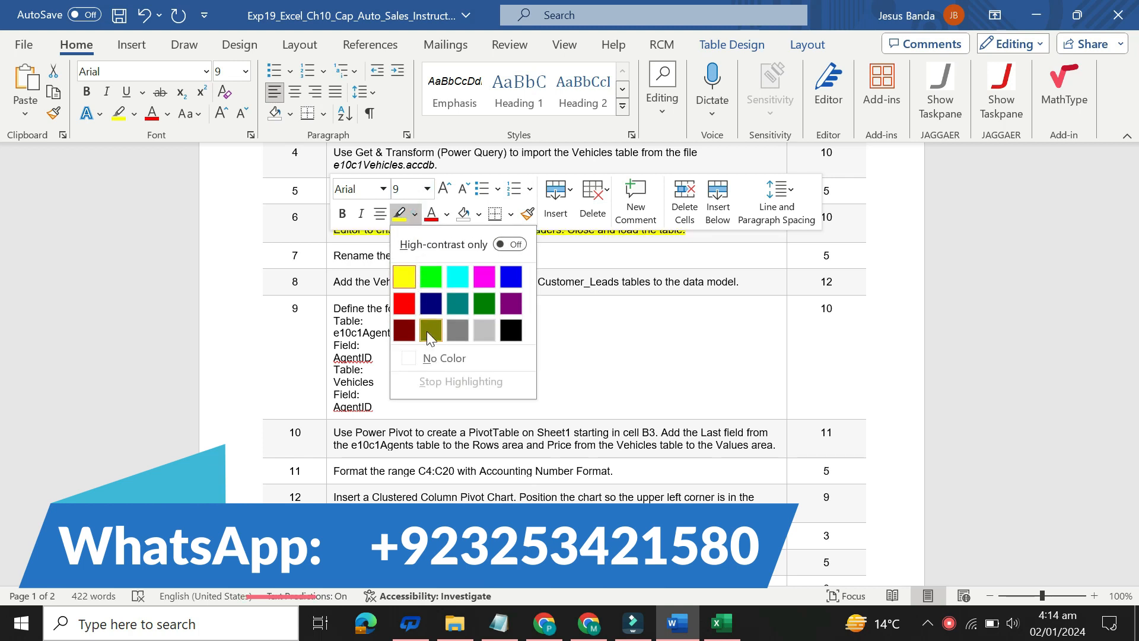
pyautogui.click(432, 359)
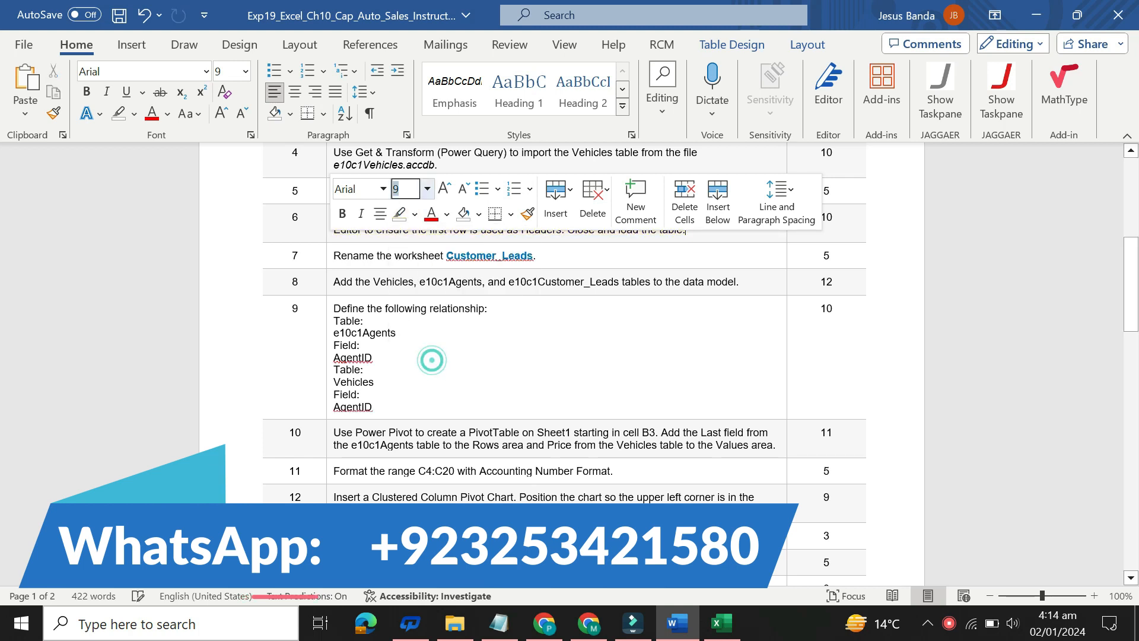
# Step: Set the step 7 instruction about renaming the worksheet Customer_Leads to 16 pt with yellow highlighting, and select its text for reading
pyautogui.click(326, 259)
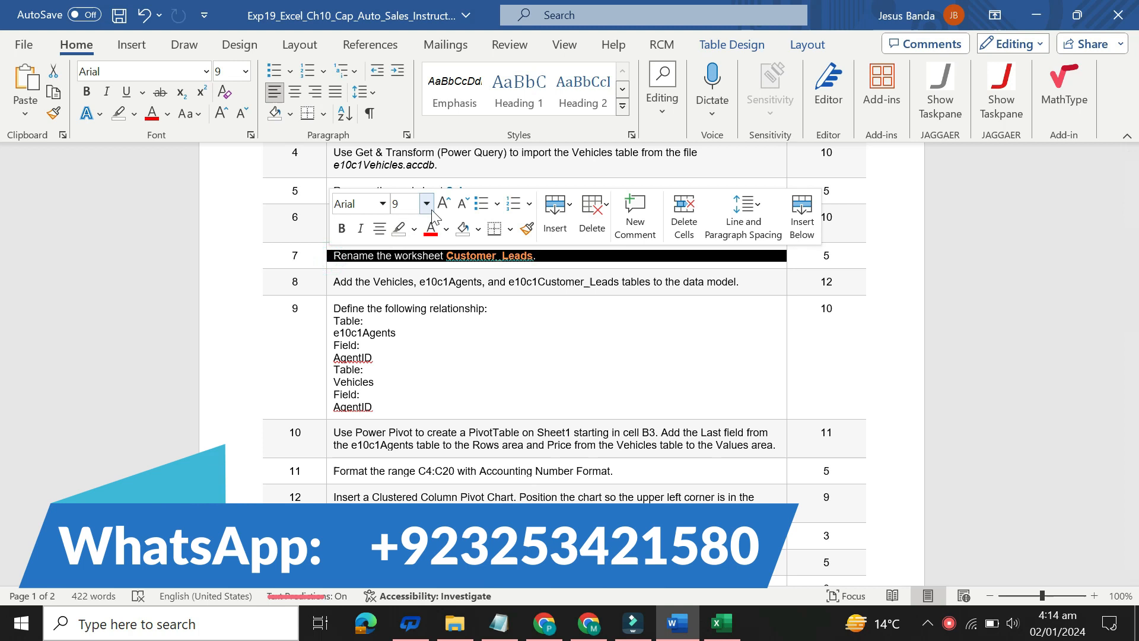
pyautogui.click(428, 204)
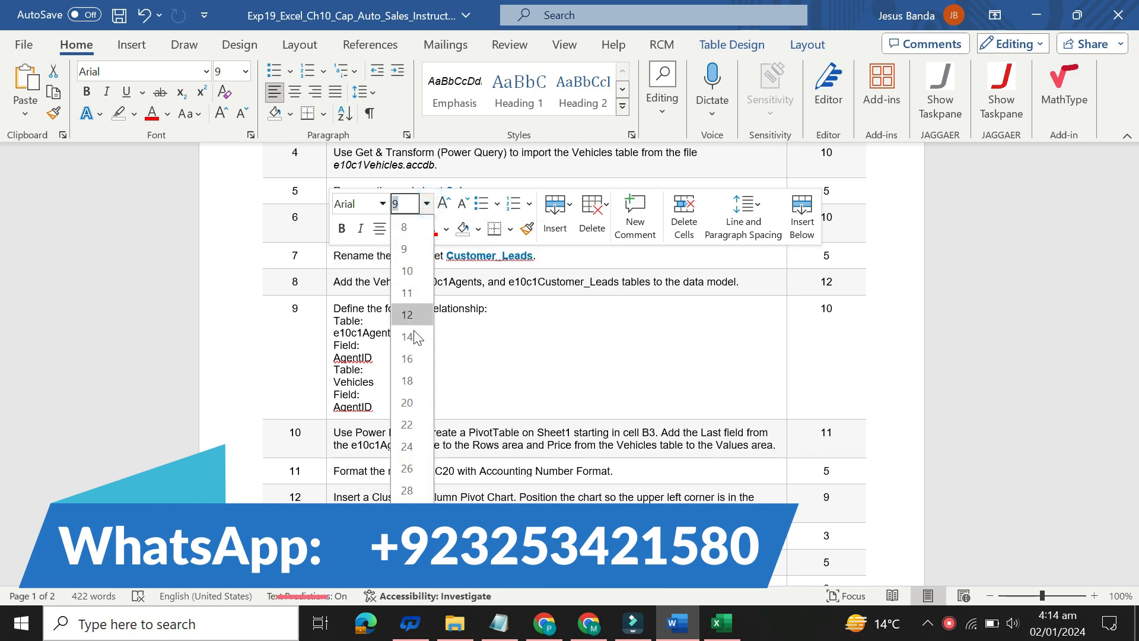
pyautogui.click(414, 350)
pyautogui.click(414, 228)
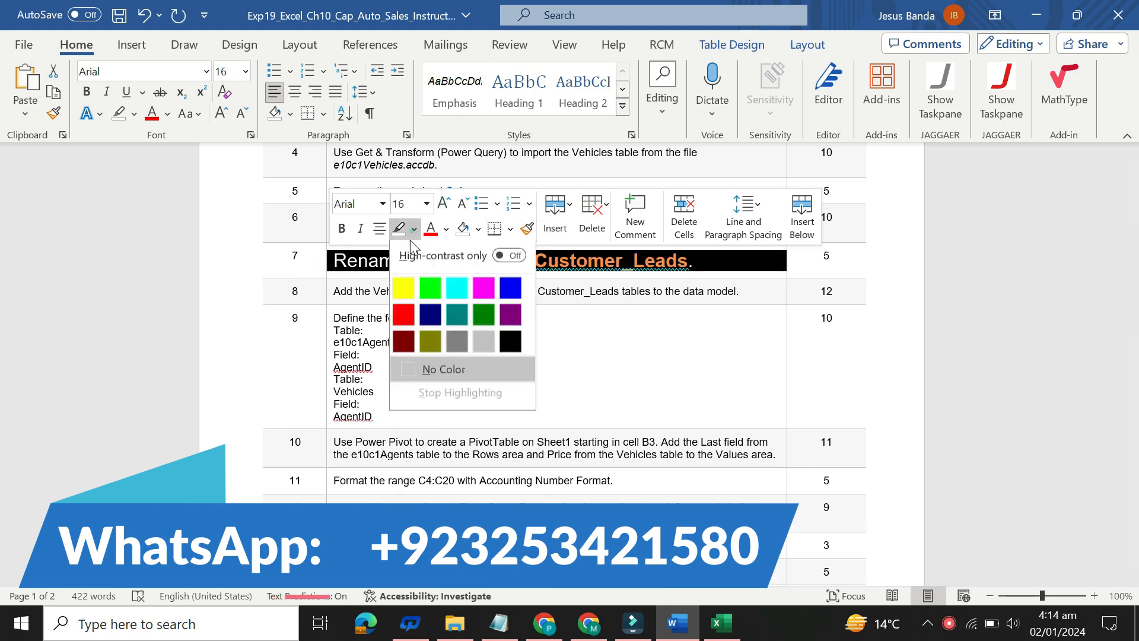
pyautogui.click(401, 291)
pyautogui.moveTo(334, 260); pyautogui.dragTo(693, 261)
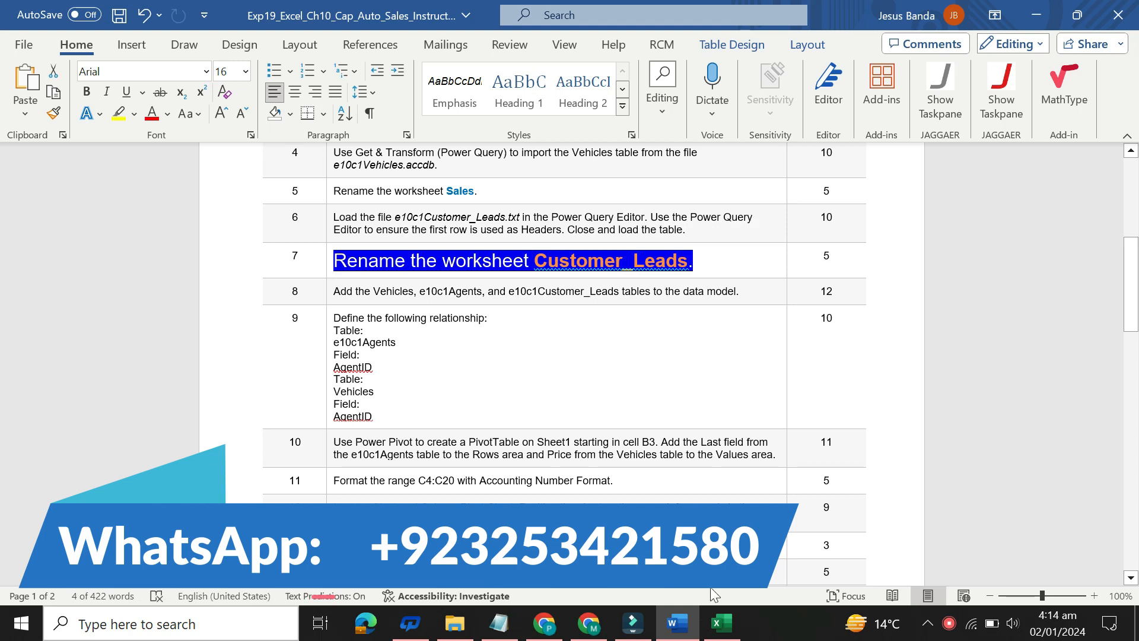
# Step: Switch to Excel and rename the worksheet holding the imported customer leads table as Customer_Leads
pyautogui.moveTo(724, 627)
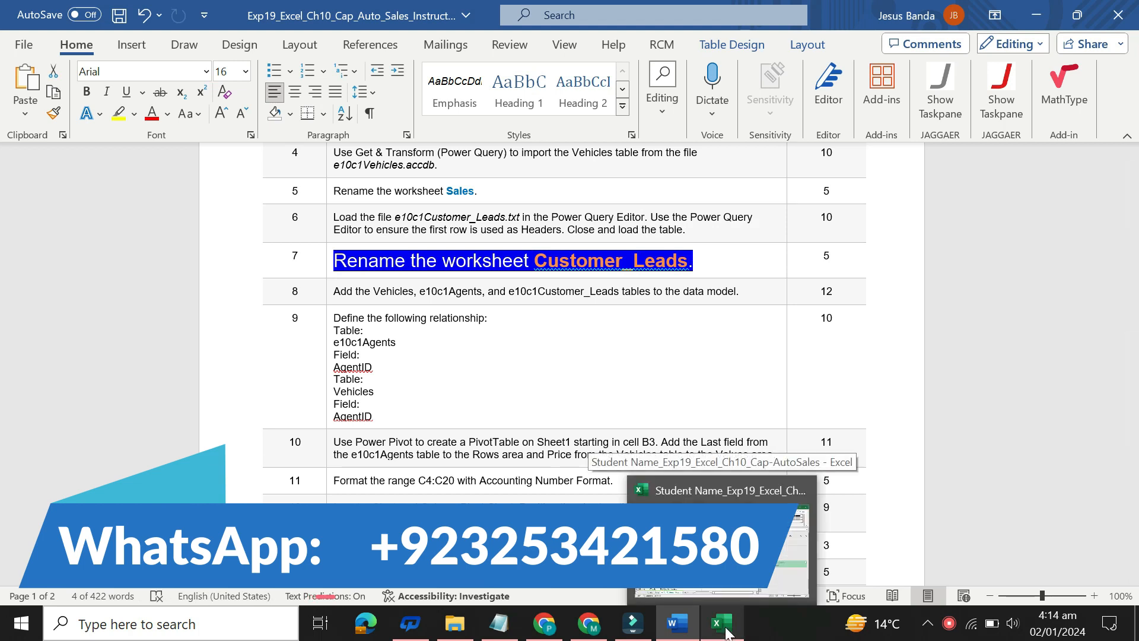
pyautogui.click(726, 630)
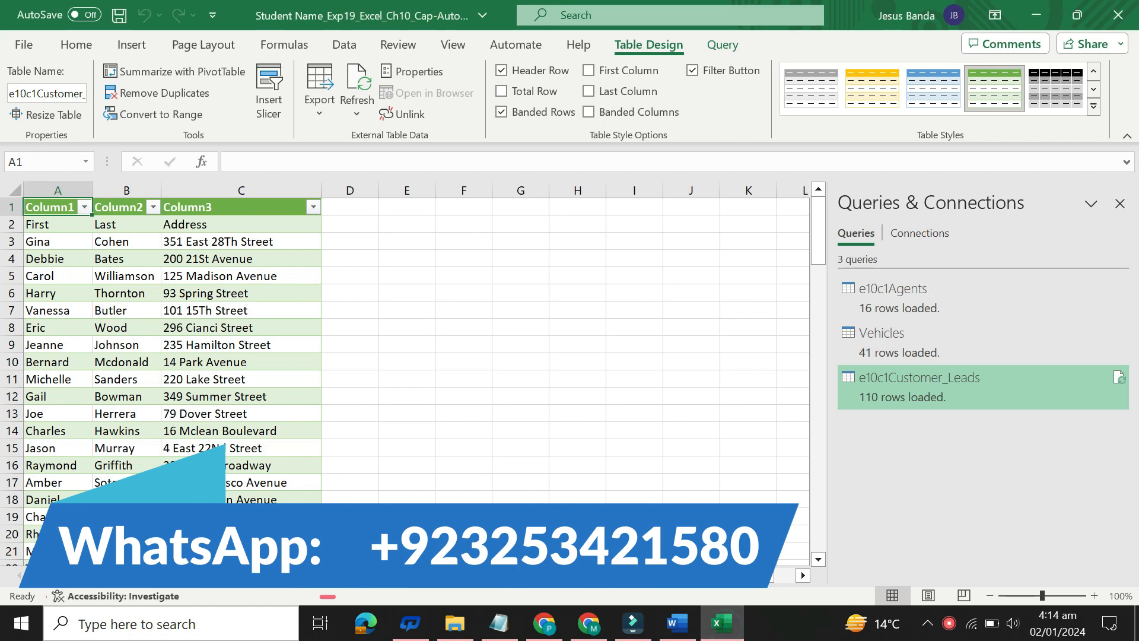
pyautogui.doubleClick(276, 577)
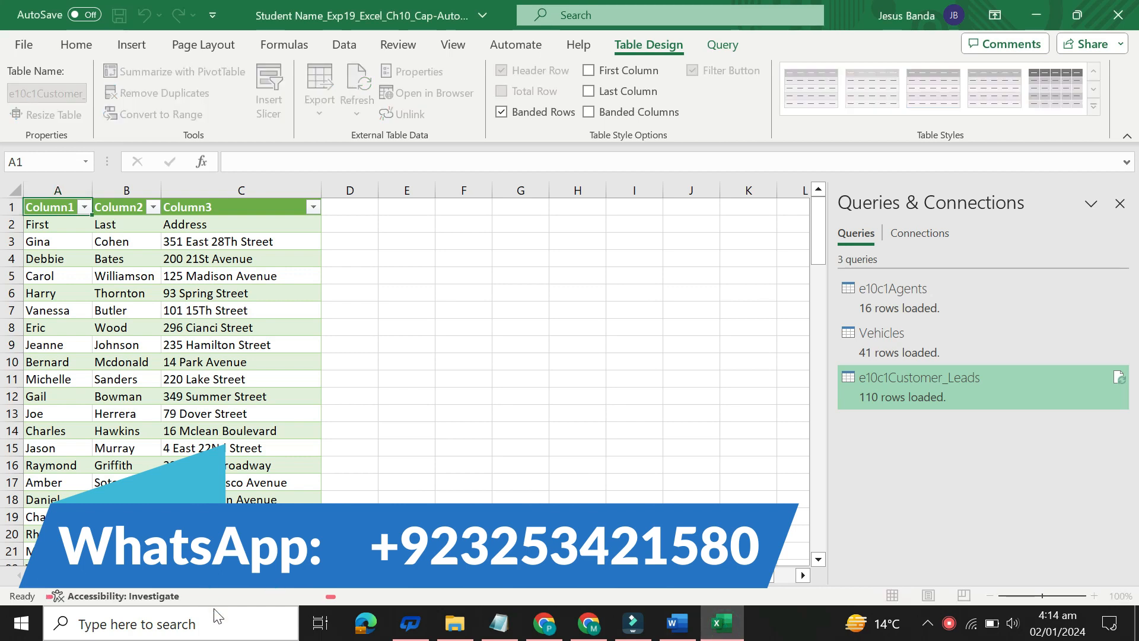
pyautogui.press('Return')
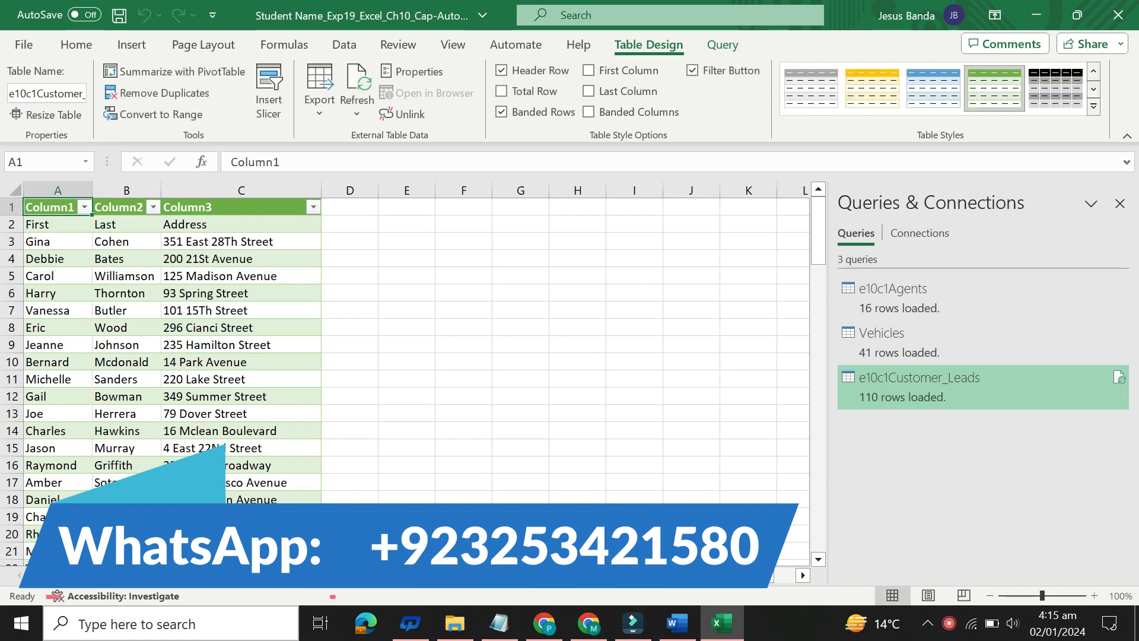
# Step: Switch to Word, set the step 7 instruction text back to 9 pt and remove its highlight color
pyautogui.click(676, 623)
pyautogui.click(326, 267)
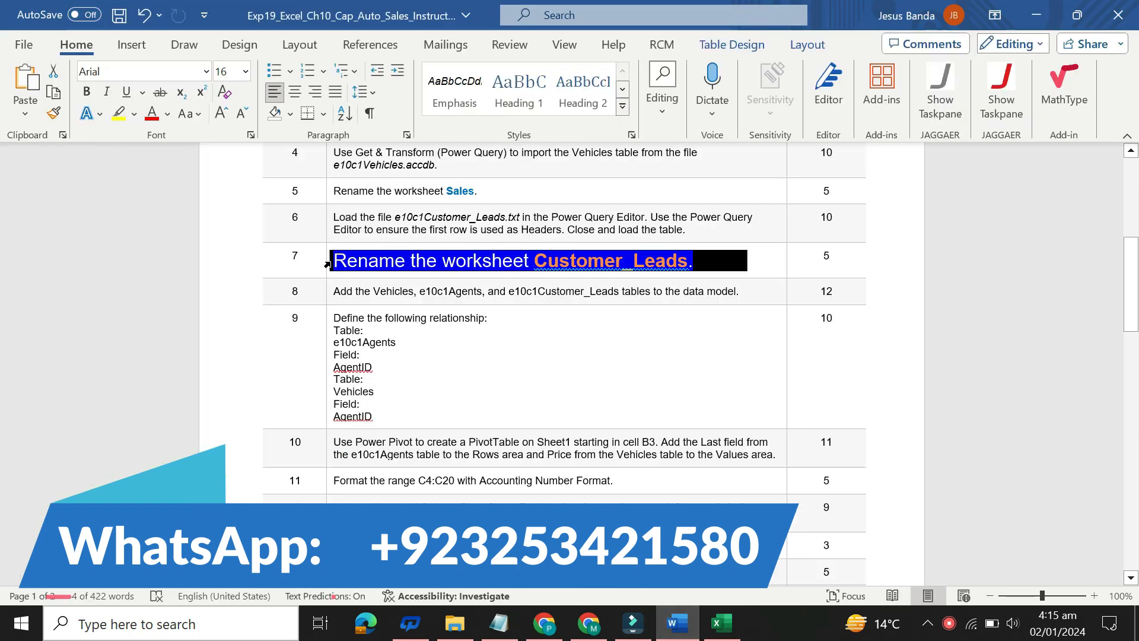
pyautogui.click(428, 208)
pyautogui.click(405, 251)
pyautogui.click(413, 232)
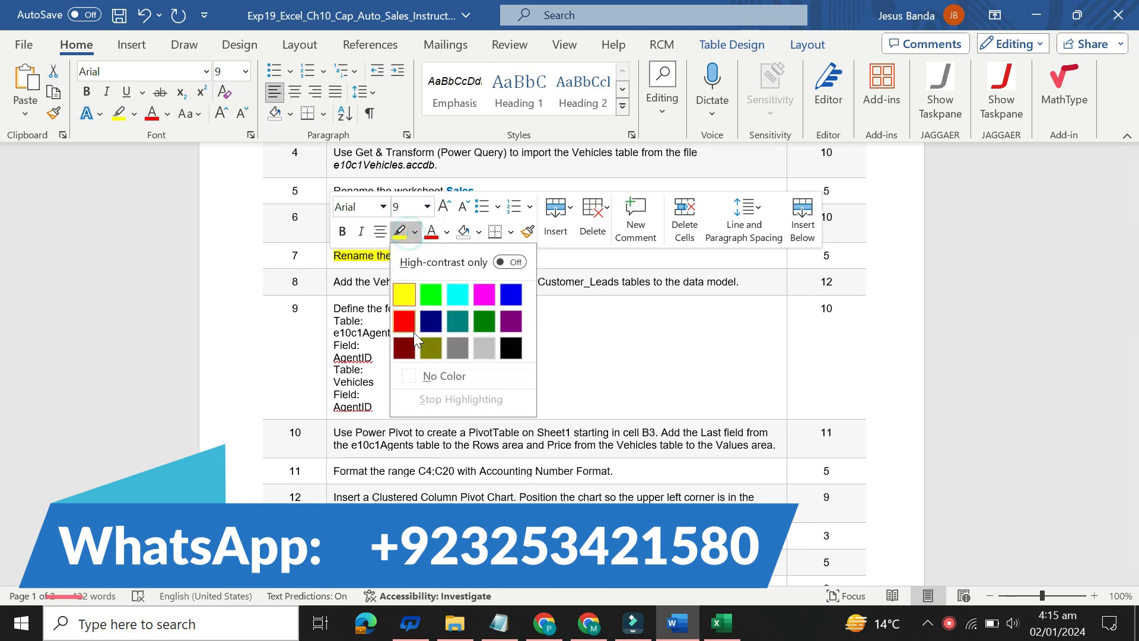
pyautogui.click(415, 375)
# Step: Set the step 8 instruction about adding tables to the data model to 16 pt with yellow highlighting, and select its text for reading
pyautogui.click(325, 285)
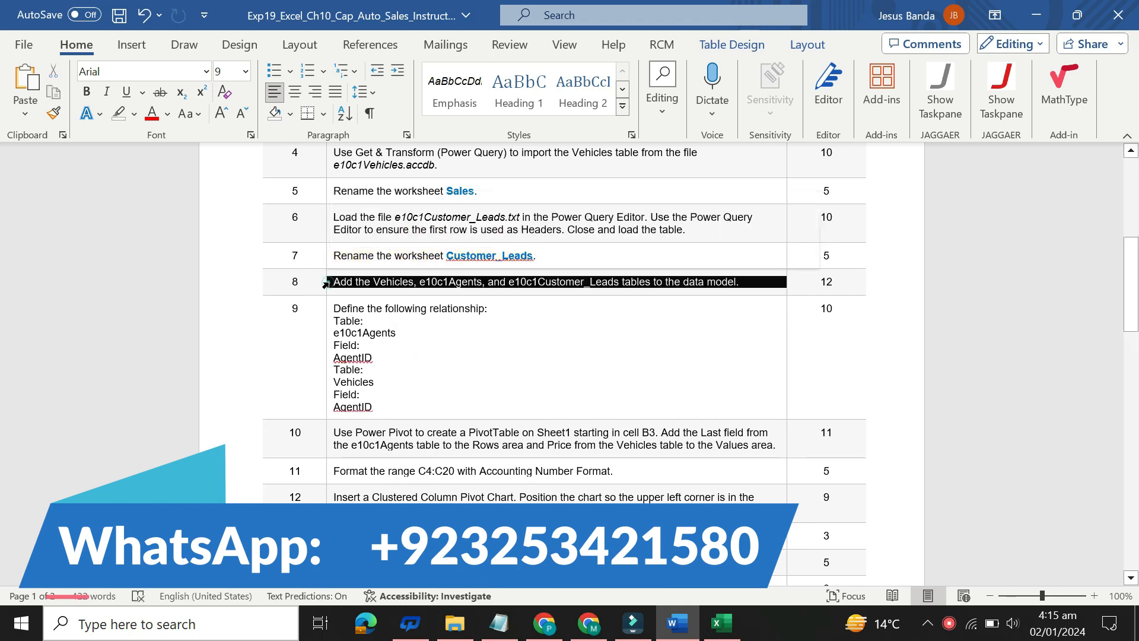
pyautogui.click(425, 233)
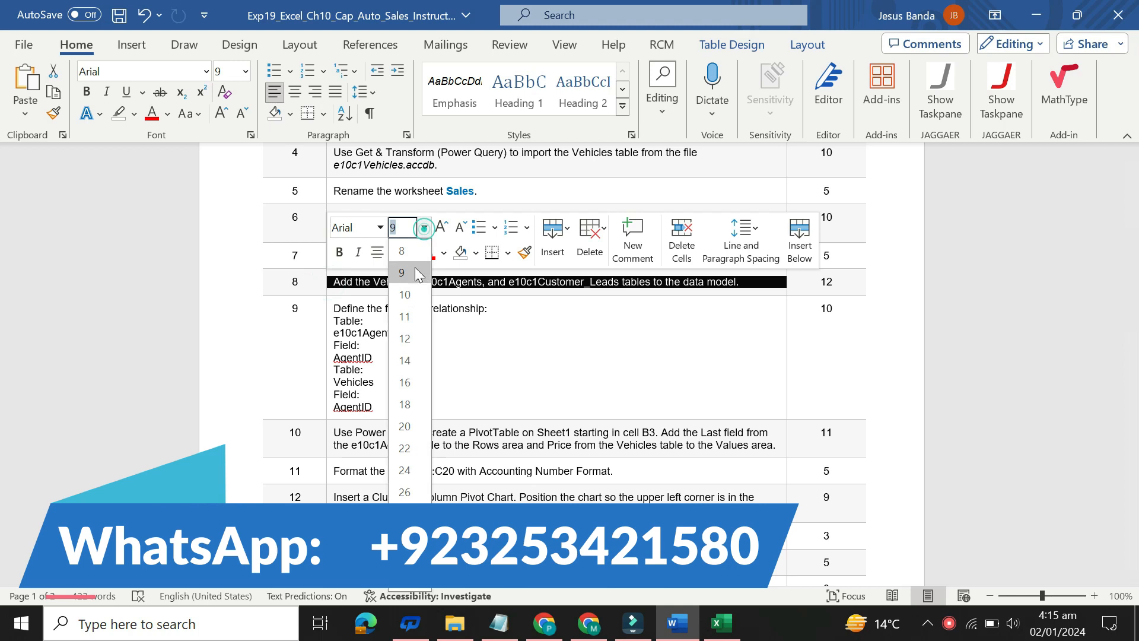
pyautogui.click(399, 374)
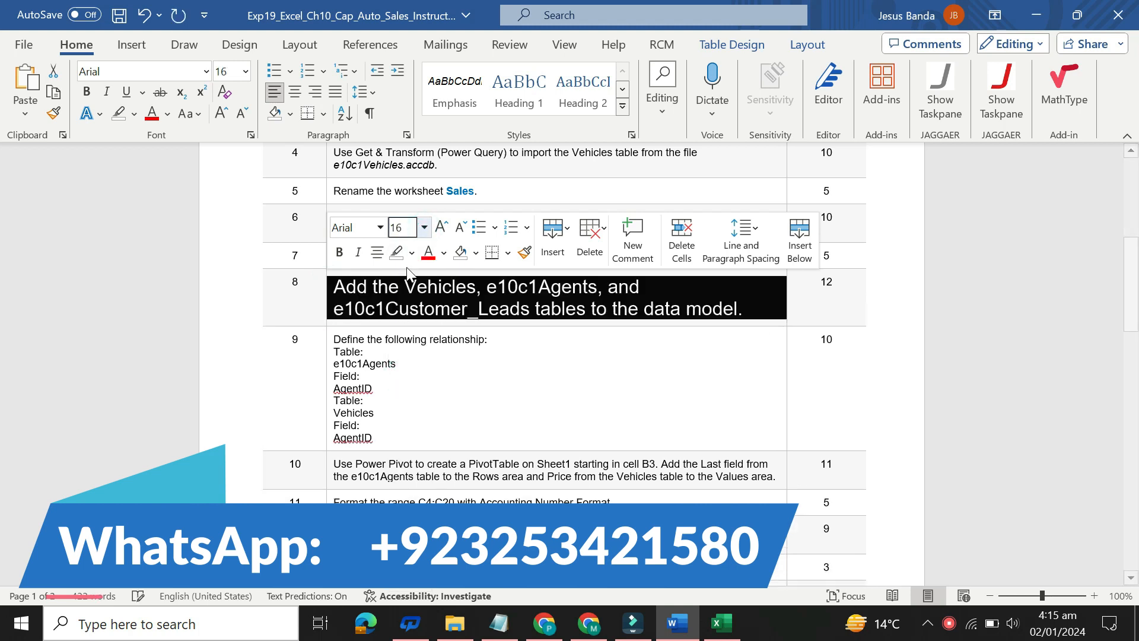
pyautogui.click(412, 253)
pyautogui.click(401, 315)
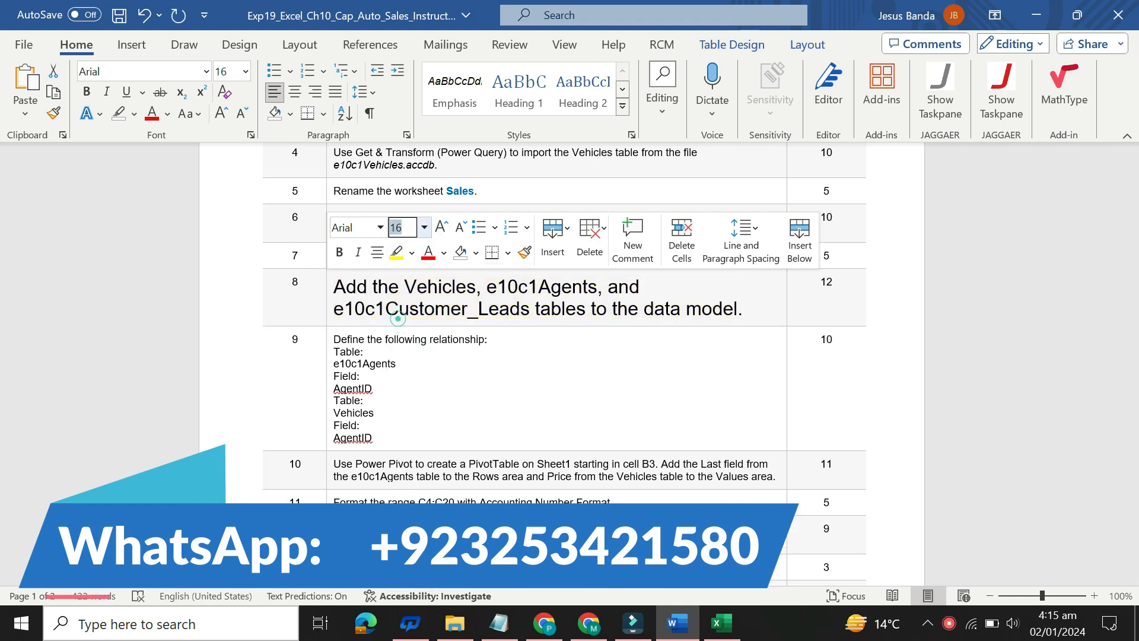
pyautogui.moveTo(333, 287); pyautogui.dragTo(725, 314)
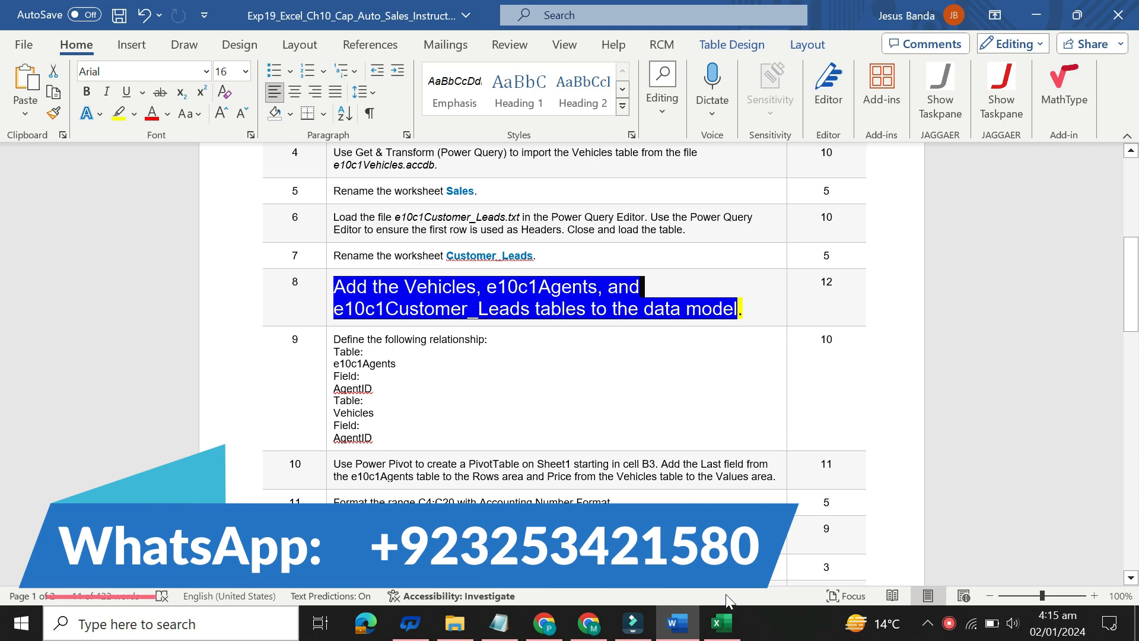
# Step: Switch to Excel, examine the Vehicles, e10c1Agents and e10c1Customer_Leads tables and their query commands, and return to the step 8 instruction in Word
pyautogui.click(721, 623)
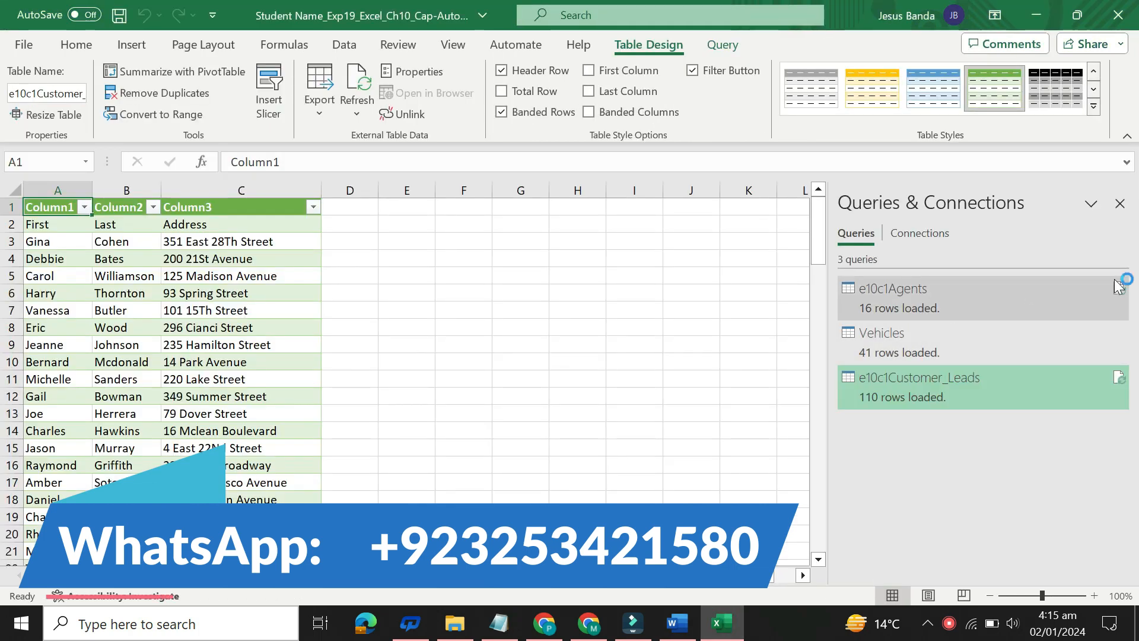
pyautogui.moveTo(1119, 285)
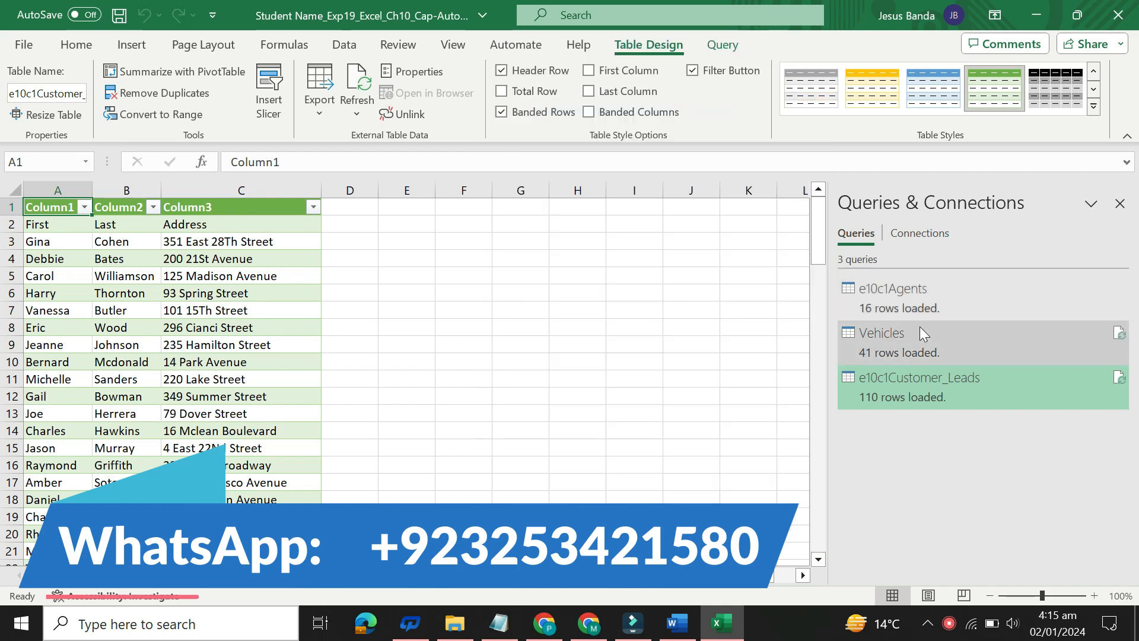
pyautogui.moveTo(846, 316)
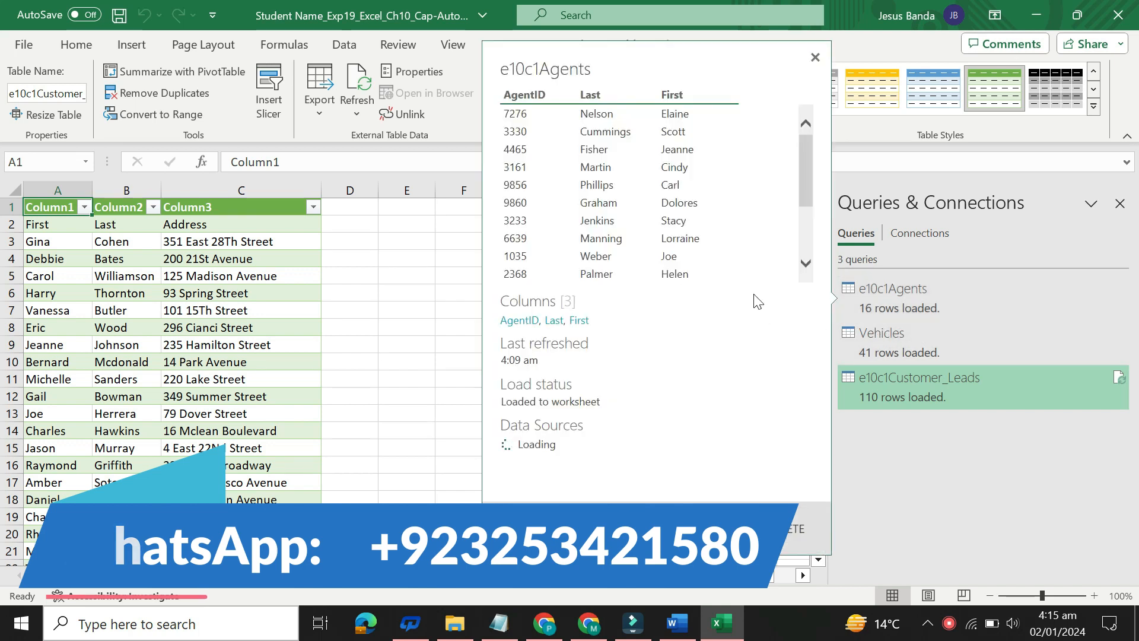
pyautogui.click(395, 308)
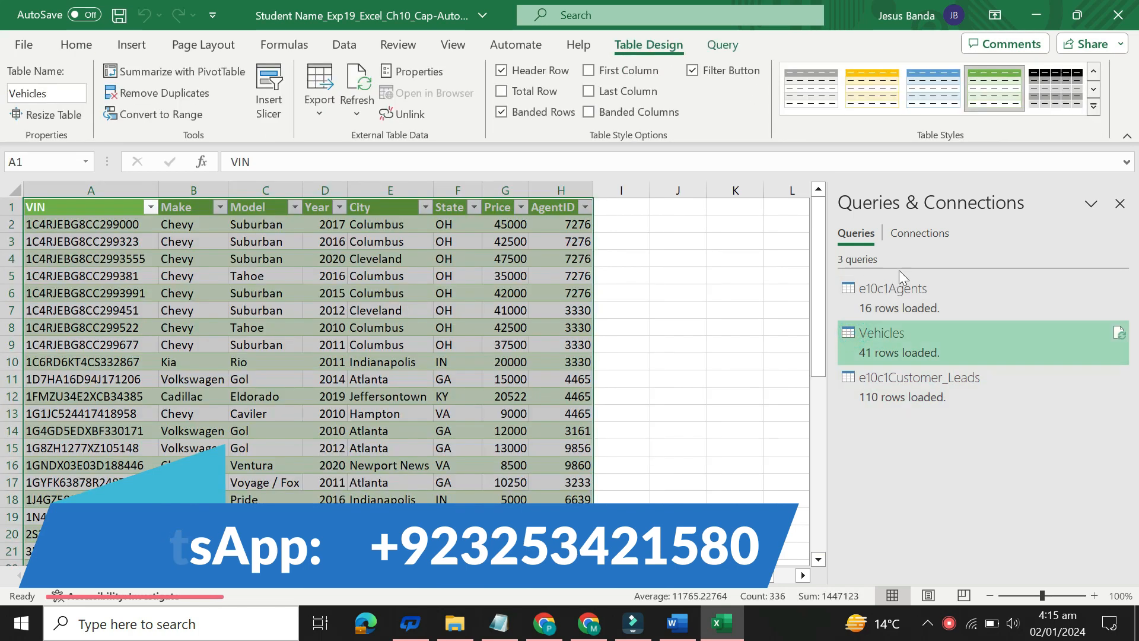
pyautogui.click(898, 291)
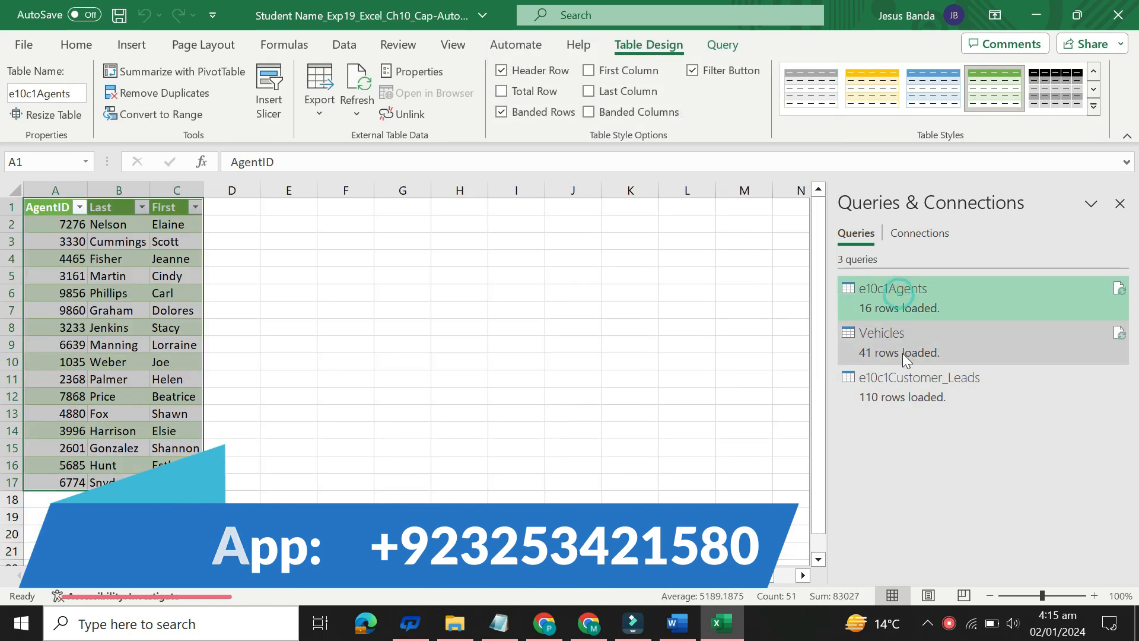
pyautogui.click(903, 371)
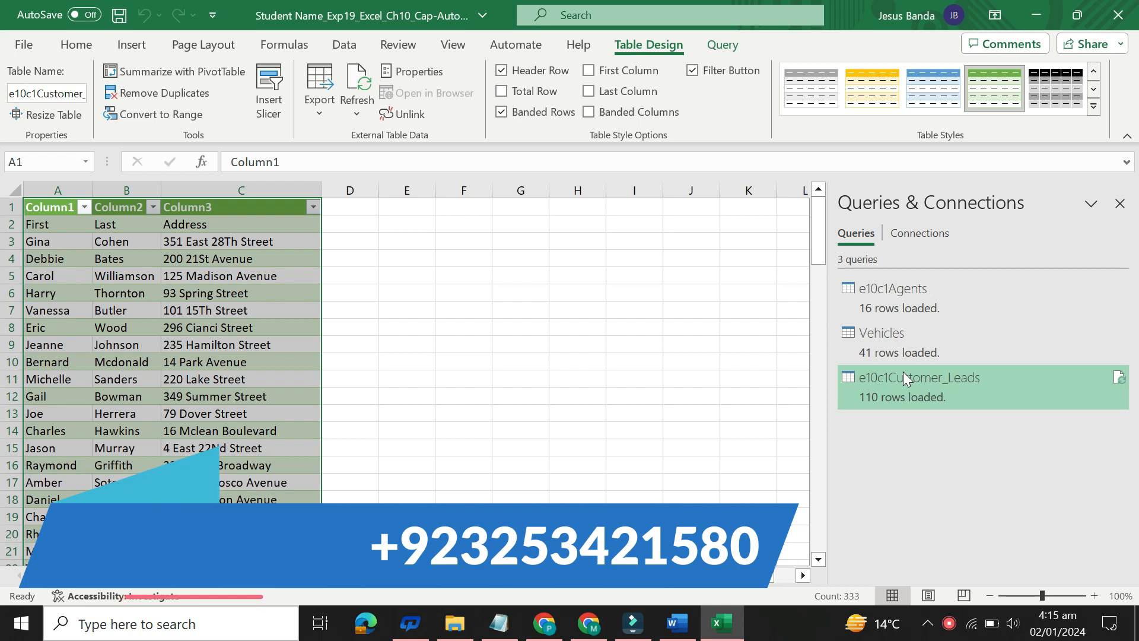
pyautogui.click(724, 46)
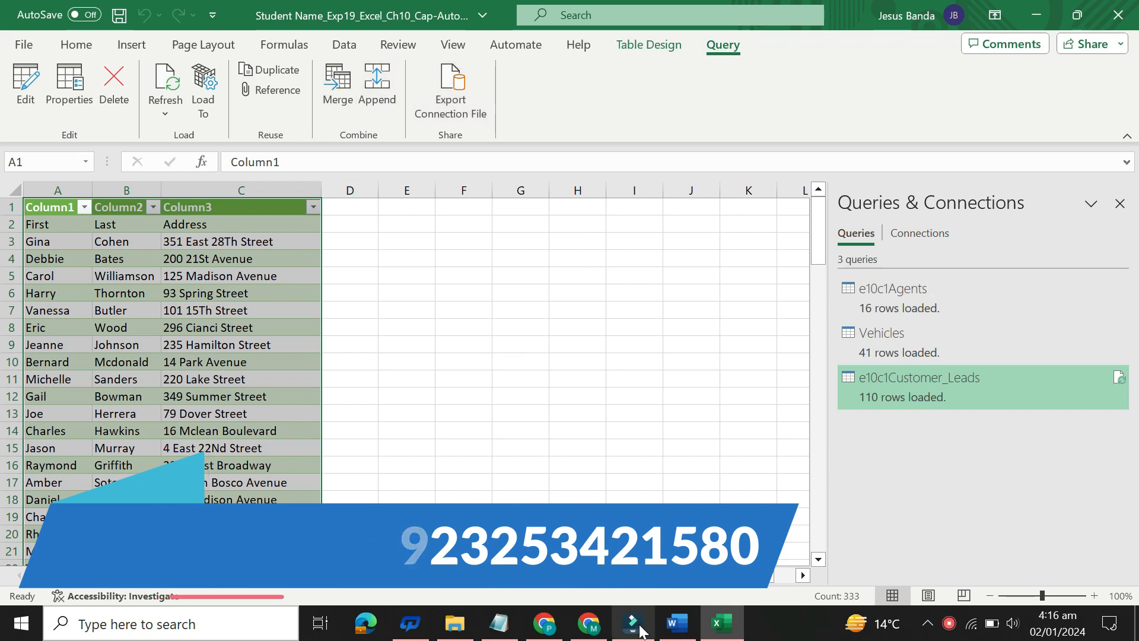
pyautogui.click(675, 630)
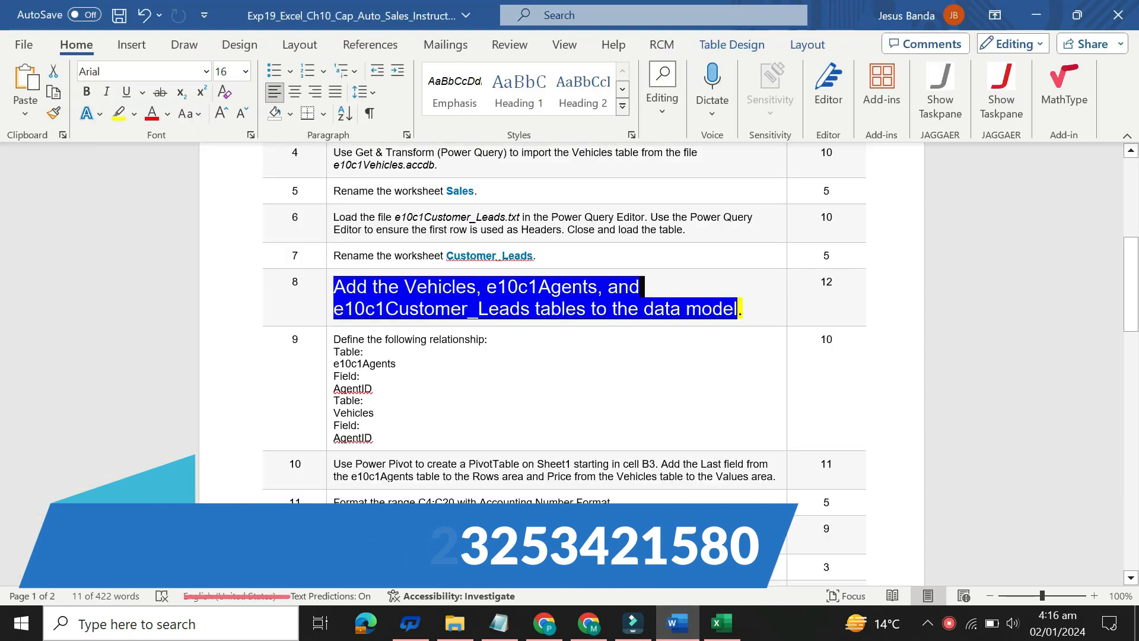